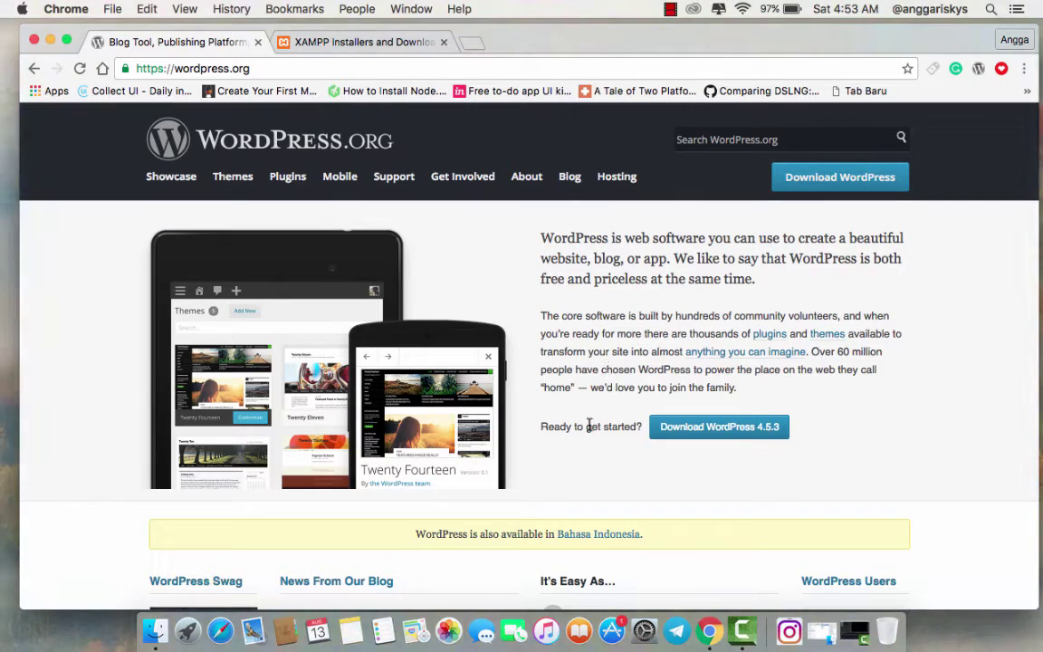
- Scroll the WordPress.org home page down and back up to the Download WordPress 4.5.3 offer
scroll(584, 427, down, 10)
scroll(570, 427, up, 10)
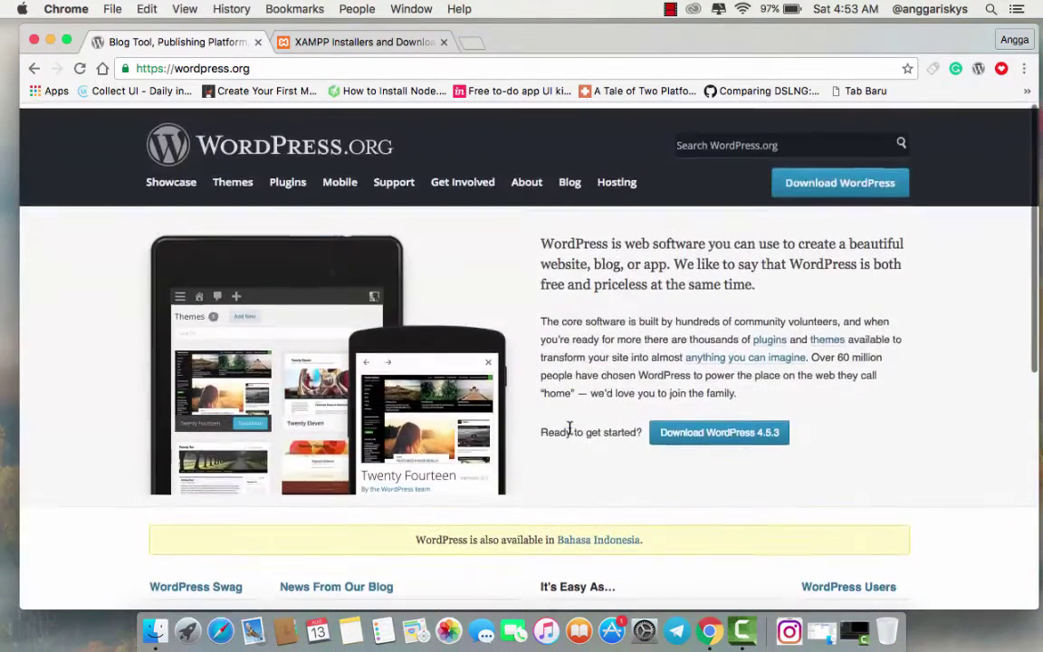
- Download wordpress-4.5.3.zip, glance at the XAMPP downloads tab, then minimize Chrome
click(734, 430)
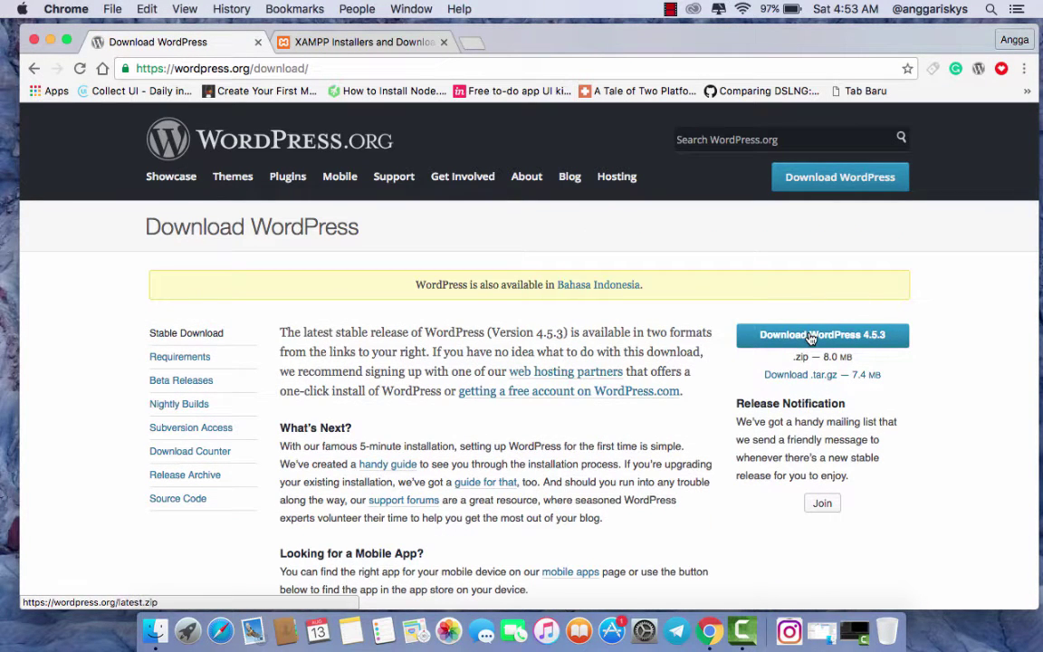
click(811, 336)
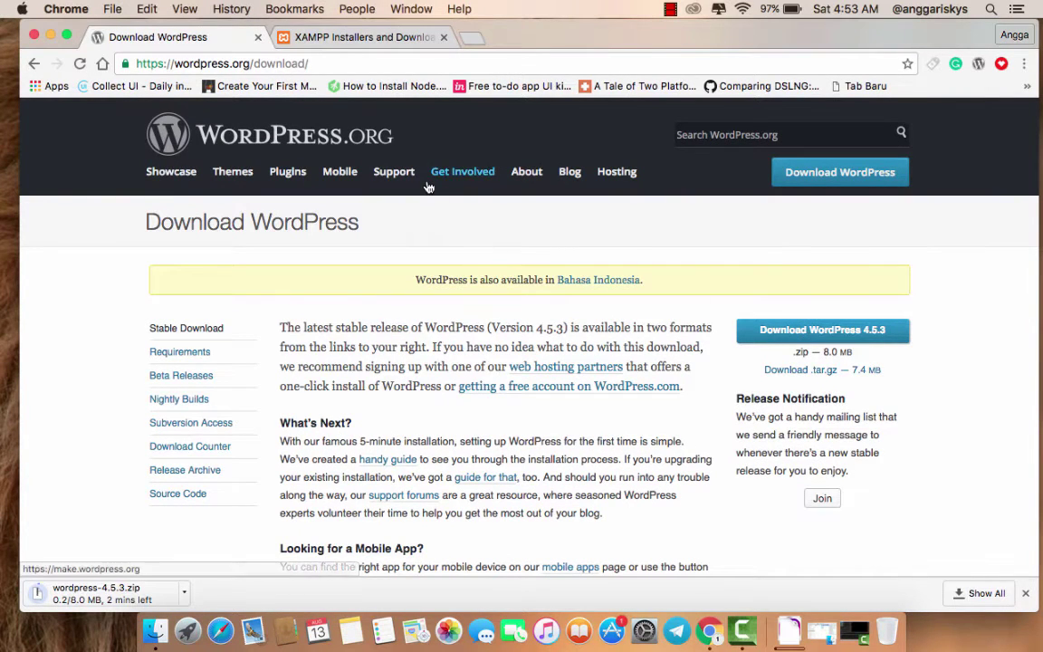
click(367, 38)
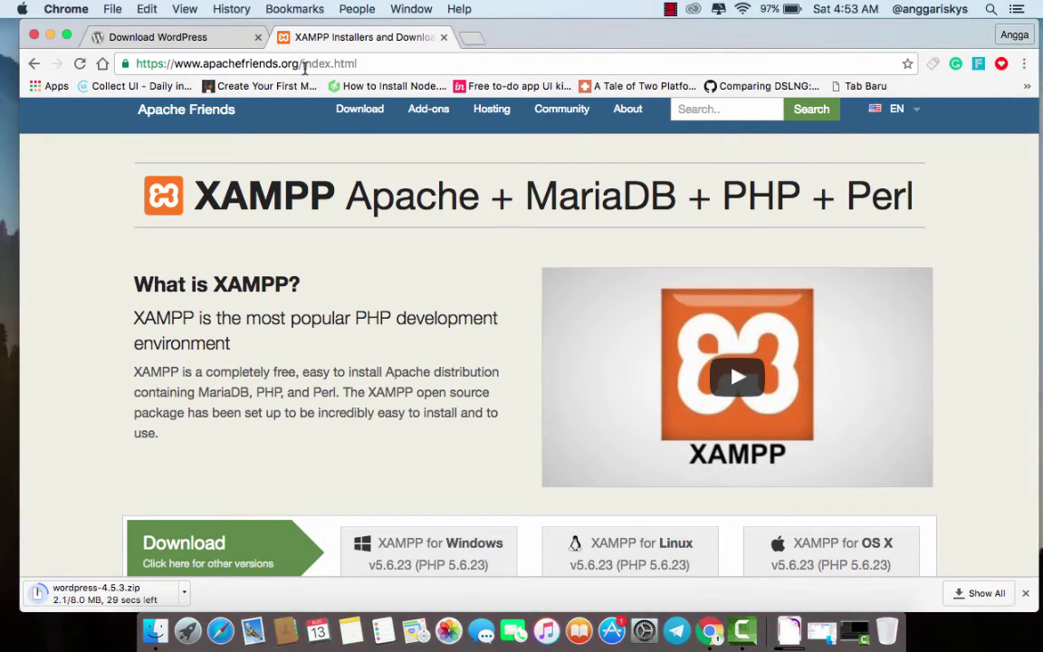
scroll(326, 263, down, 5)
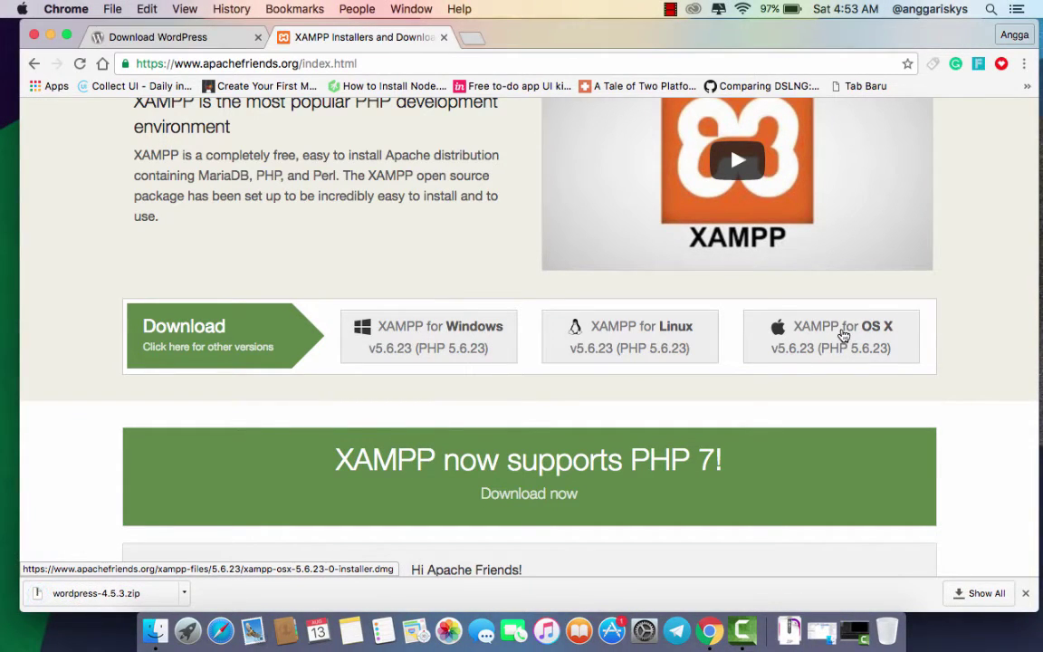
click(50, 34)
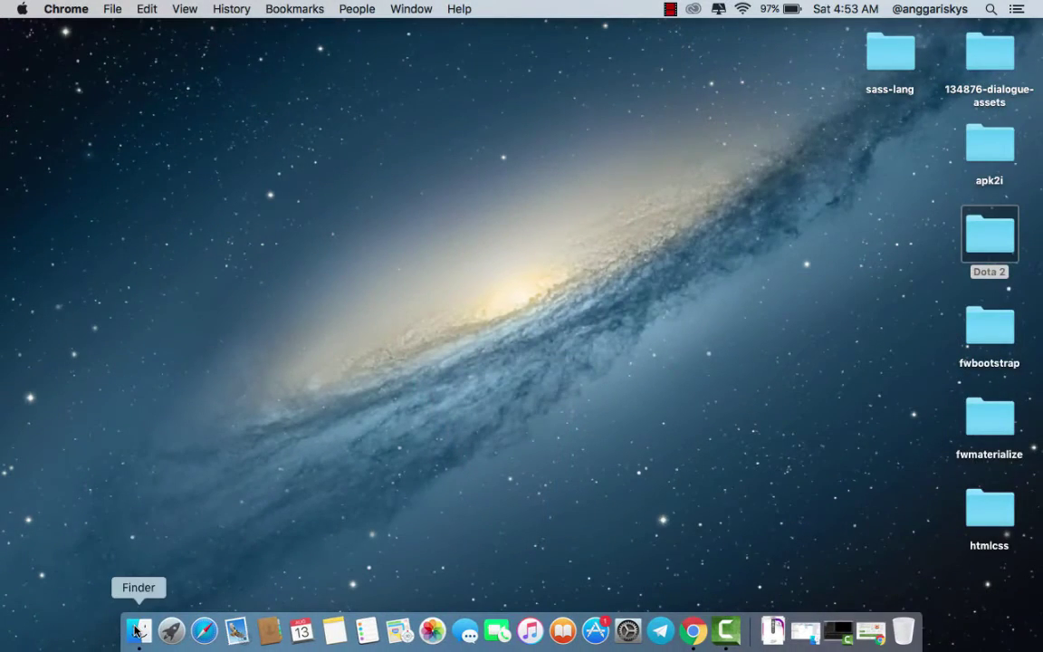
- Mount the xampp-osx installer disk image in Finder and launch the XAMPP installer
click(135, 632)
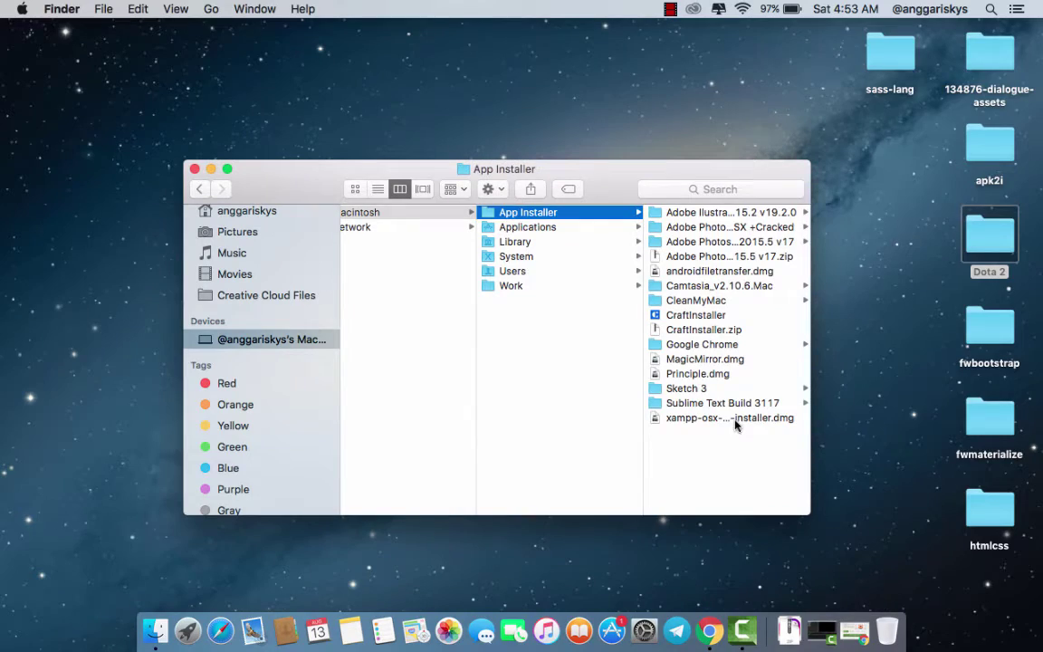
click(730, 417)
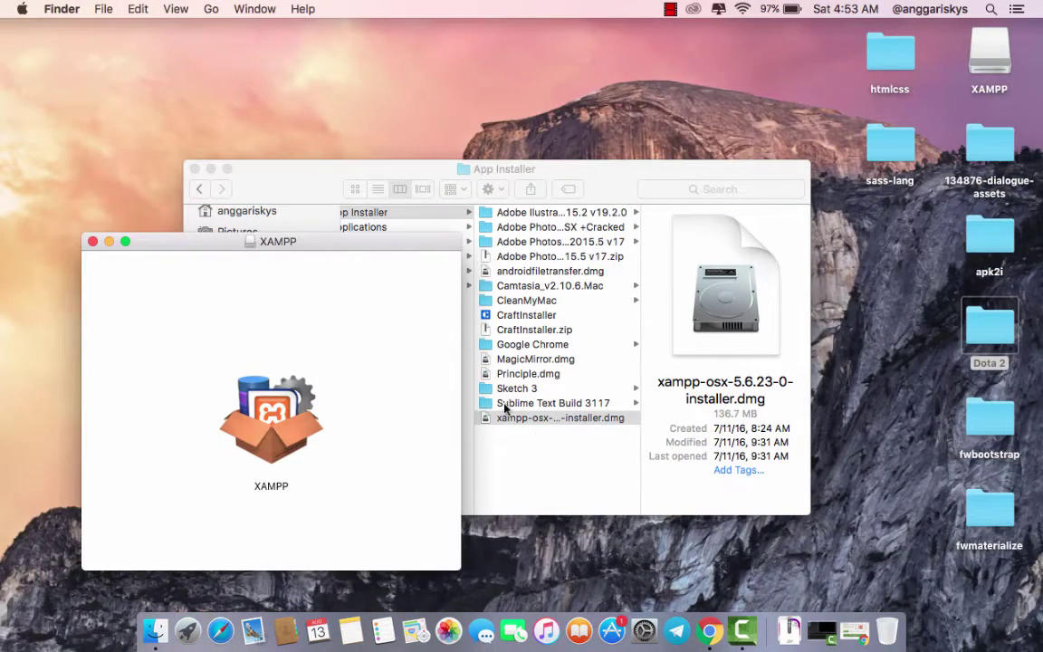
click(210, 170)
double_click(283, 424)
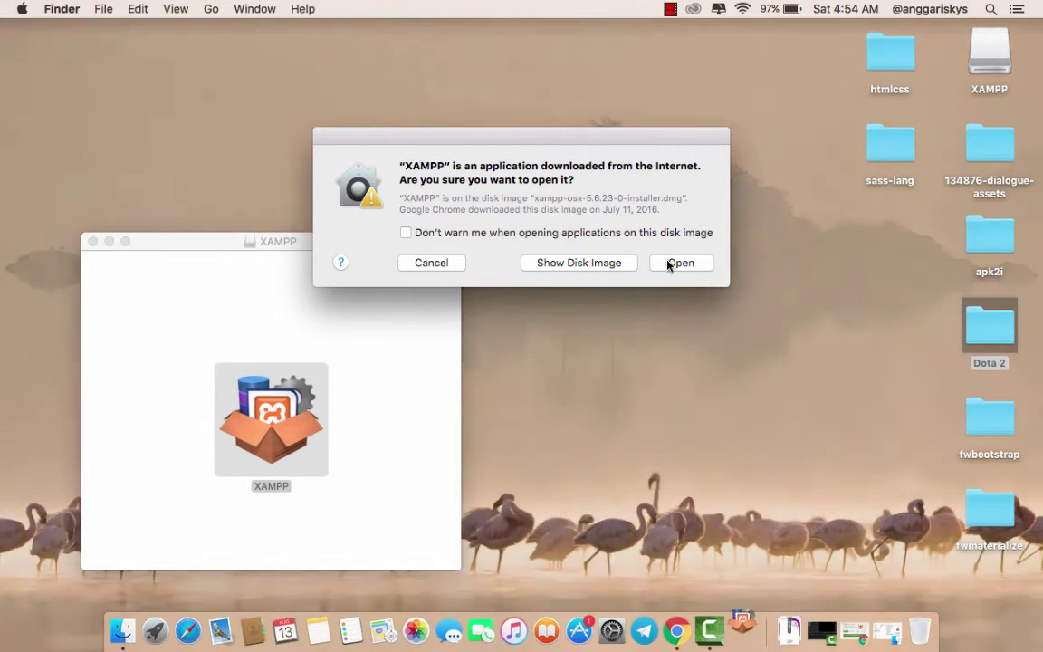
- Confirm opening the downloaded installer and authorize it with the administrator password
click(668, 264)
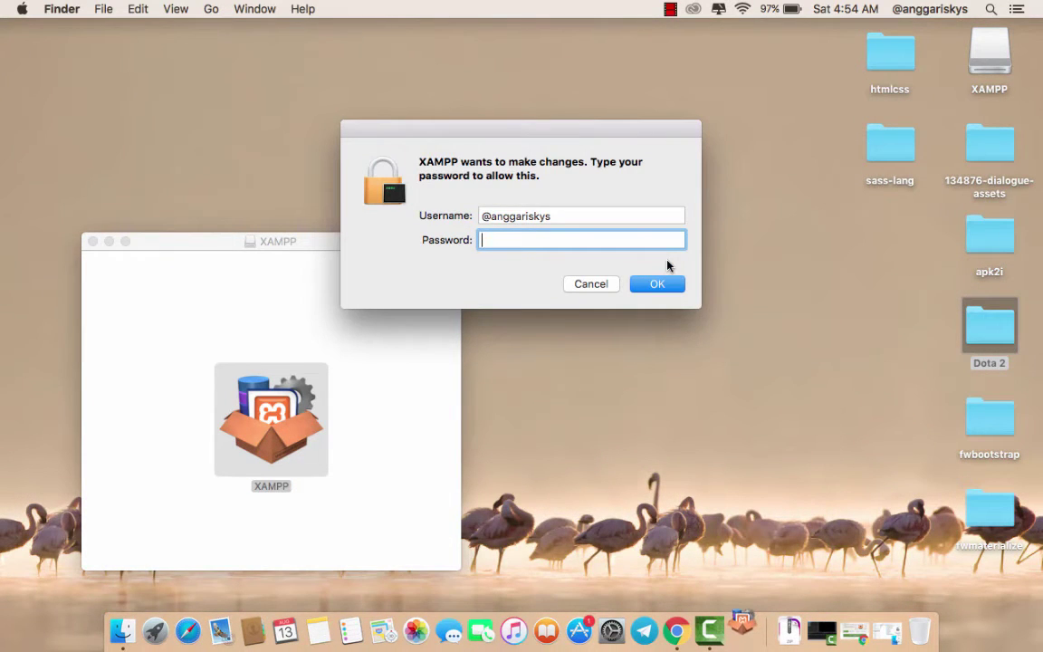
text(••••••)
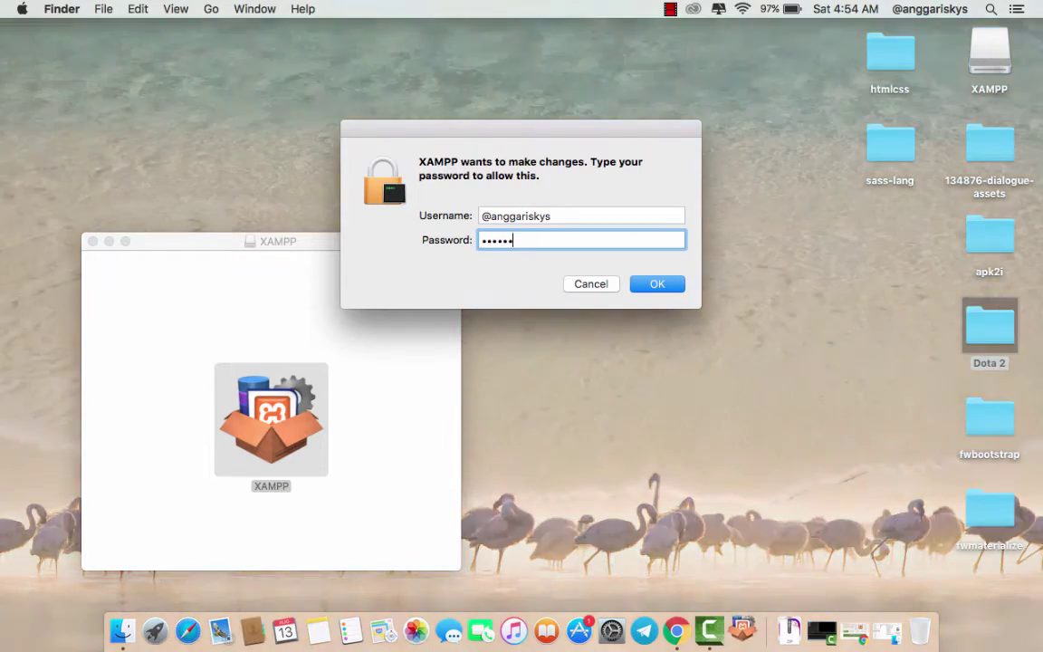
text(•)
key(Return)
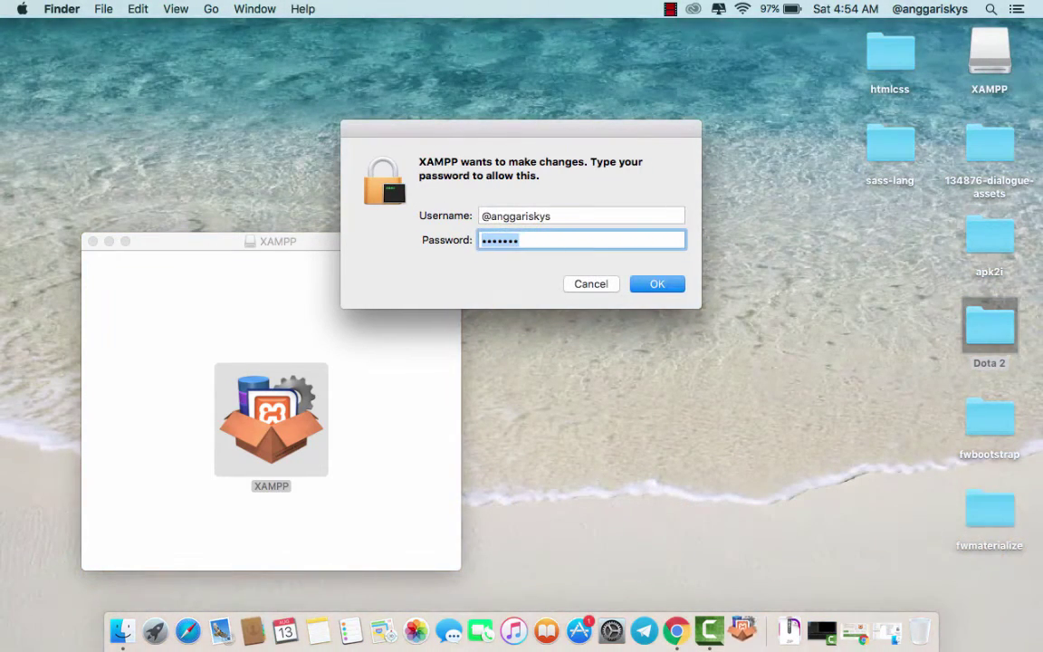
text(••••••)
key(Return)
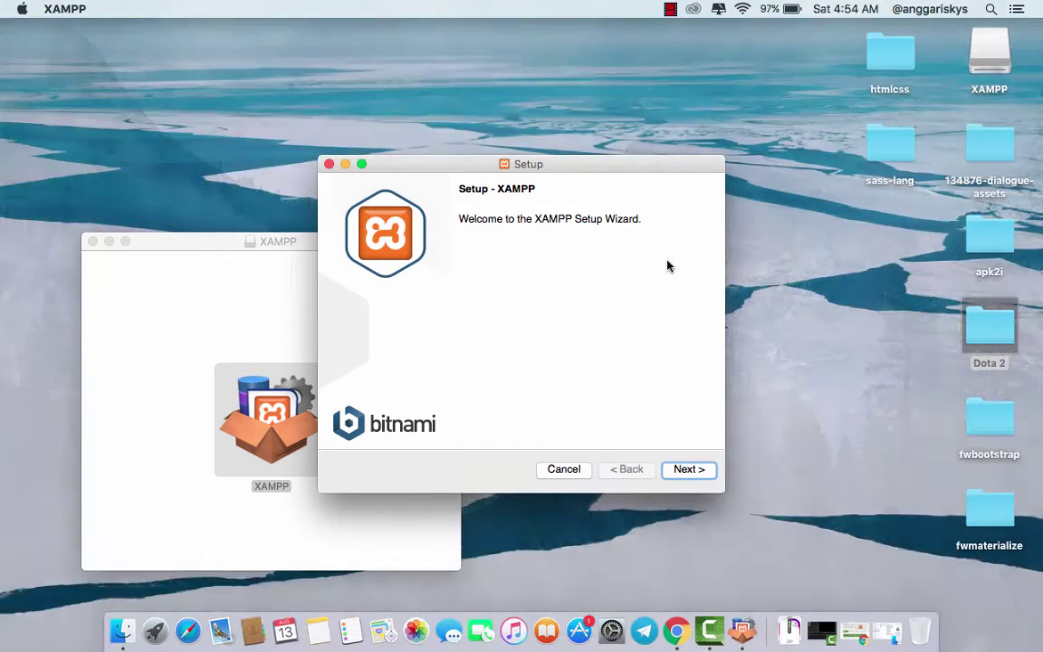
- Install XAMPP with both components to /Applications/XAMPP, with Bitnami learn-more unchecked
click(689, 471)
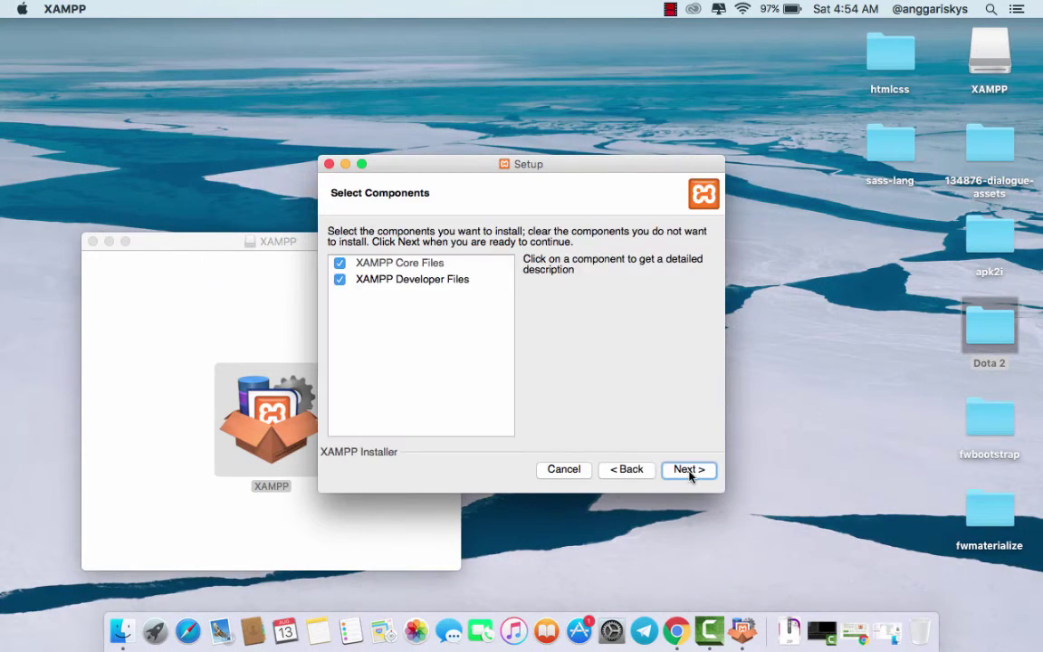
click(689, 471)
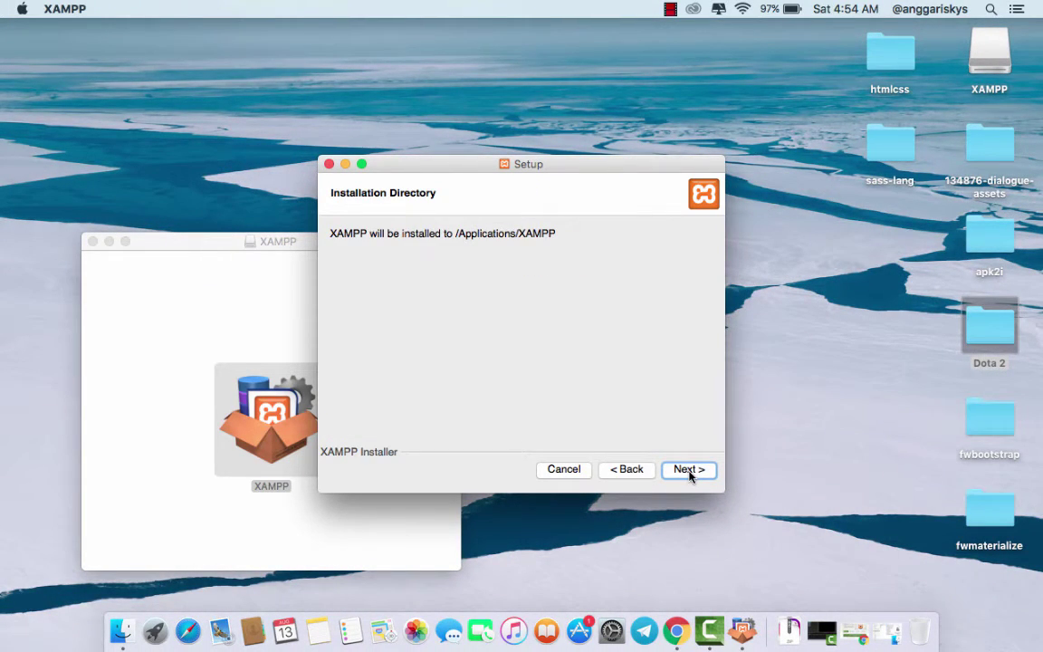
click(689, 472)
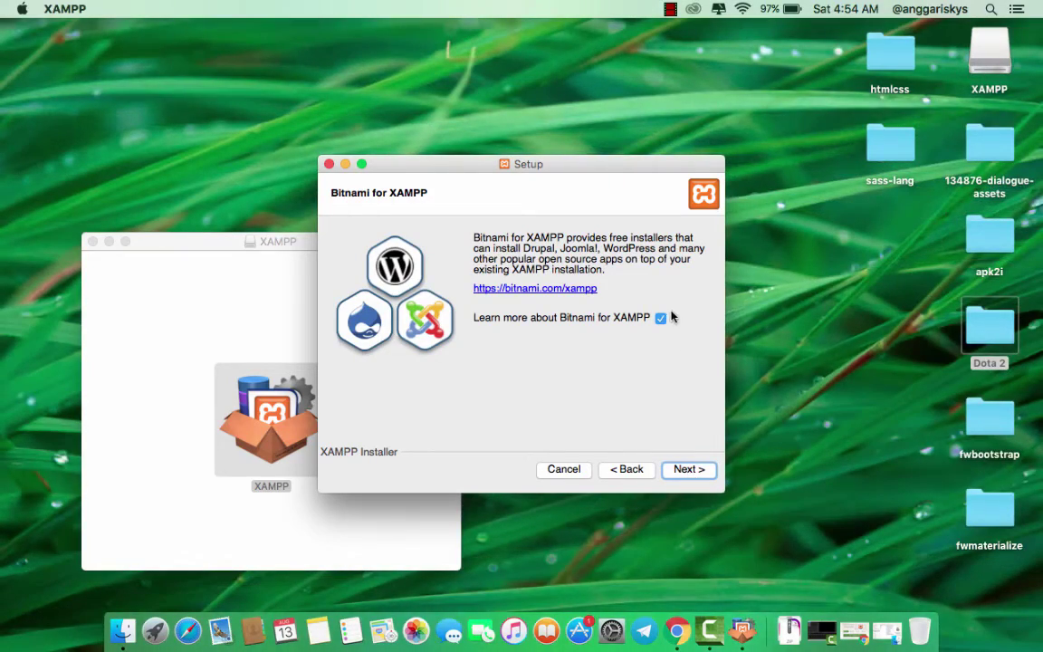
click(661, 318)
click(687, 473)
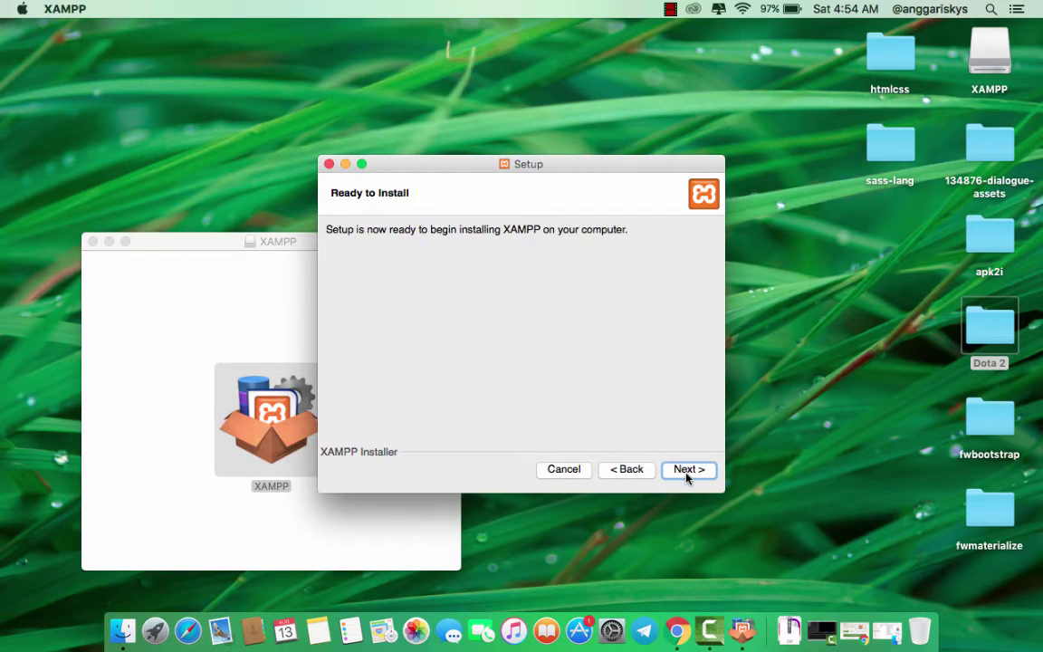
click(686, 472)
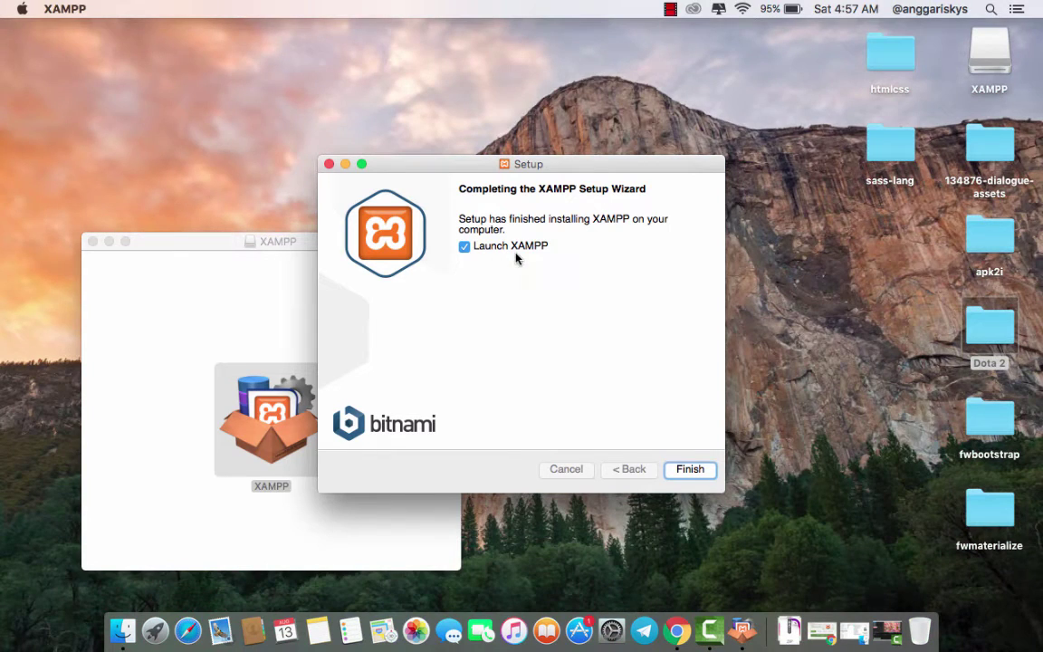
- Finish the setup wizard, launching XAMPP, and close the XAMPP and WordPress download tabs
click(689, 468)
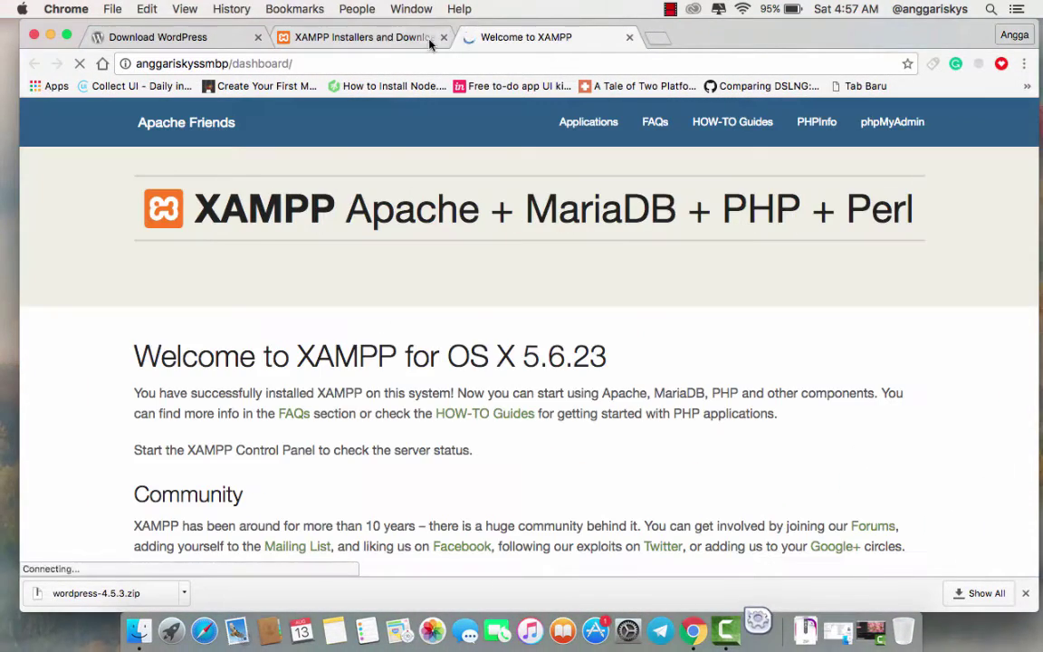
click(444, 37)
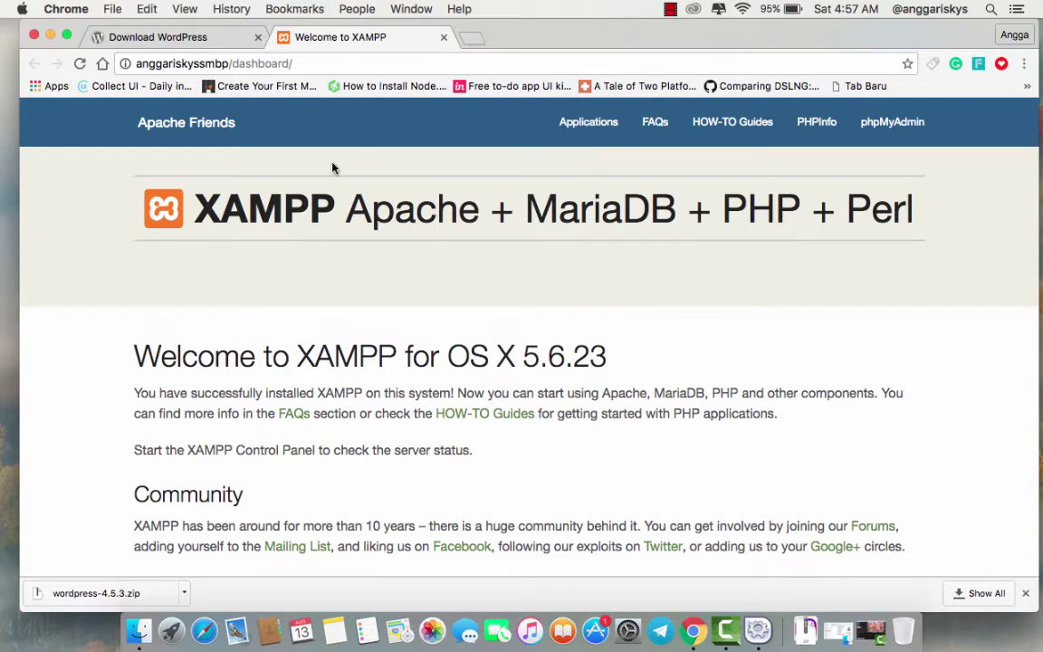
click(258, 37)
- Try loading localhost/phpmyadmin, retry after the connection error, then close Chrome
click(291, 63)
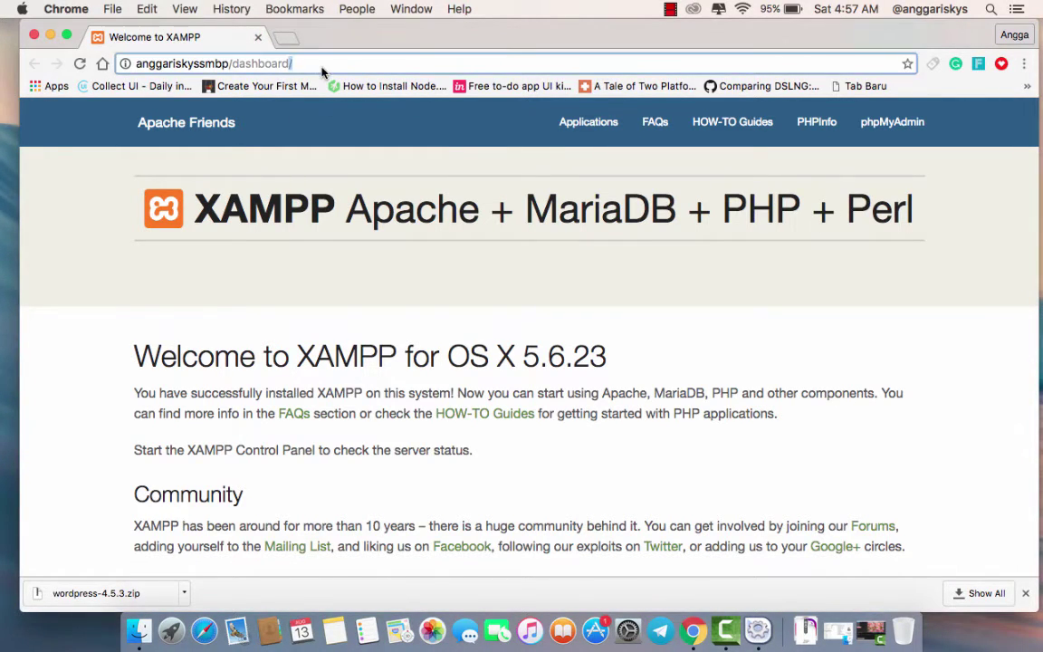
shift+click(233, 66)
text(phpmyadmin)
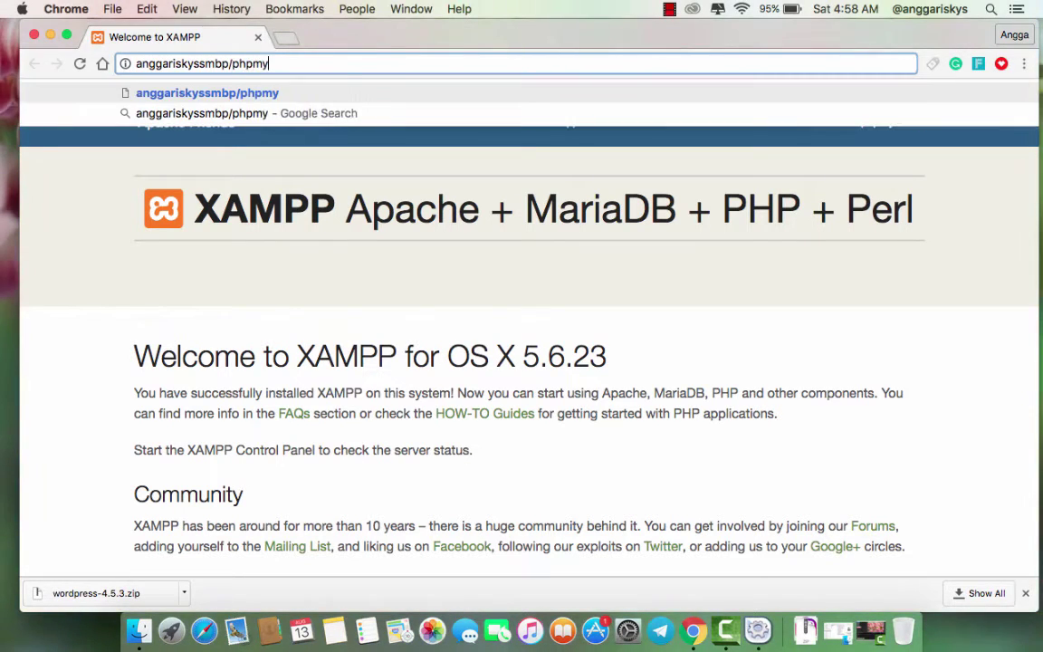
key(Return)
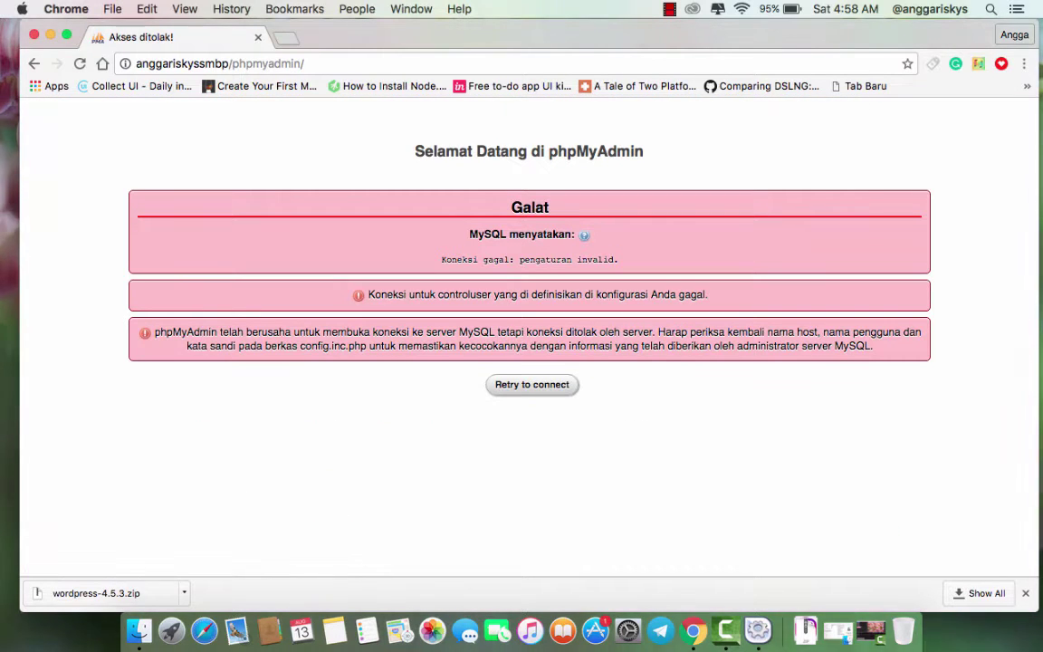
click(521, 389)
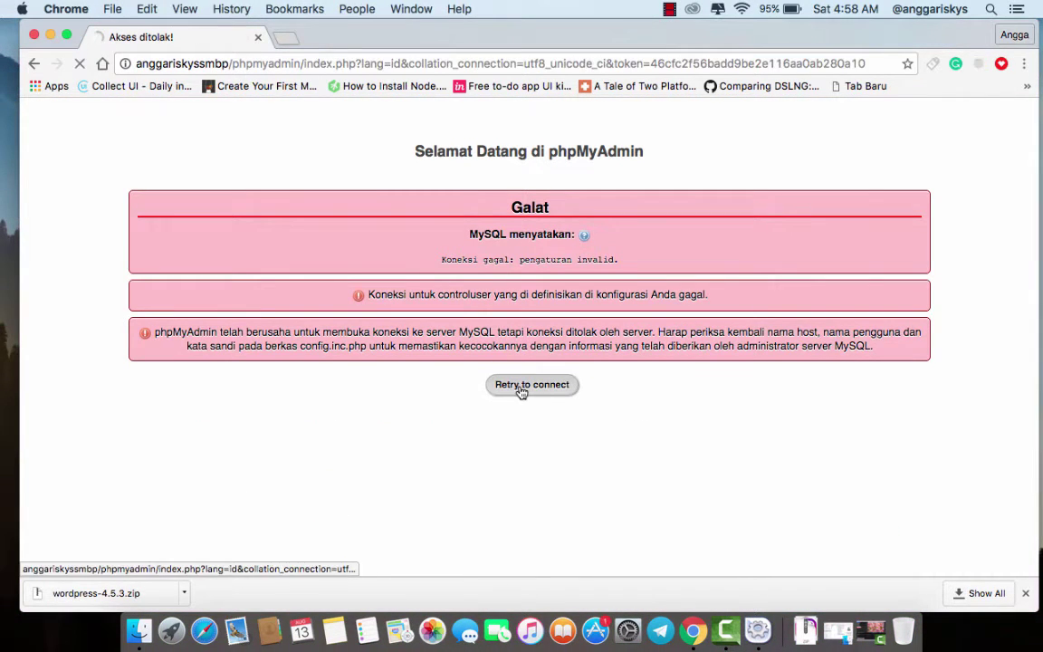
click(34, 35)
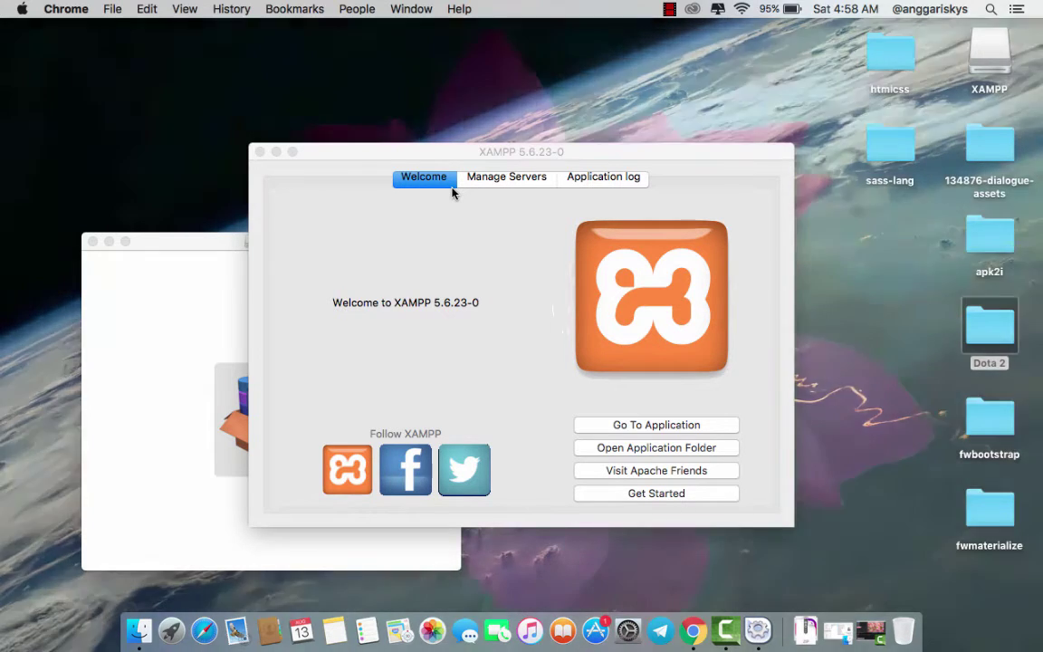
- In Manage Servers, start and restart MySQL Database, then restart Apache Web Server
click(503, 178)
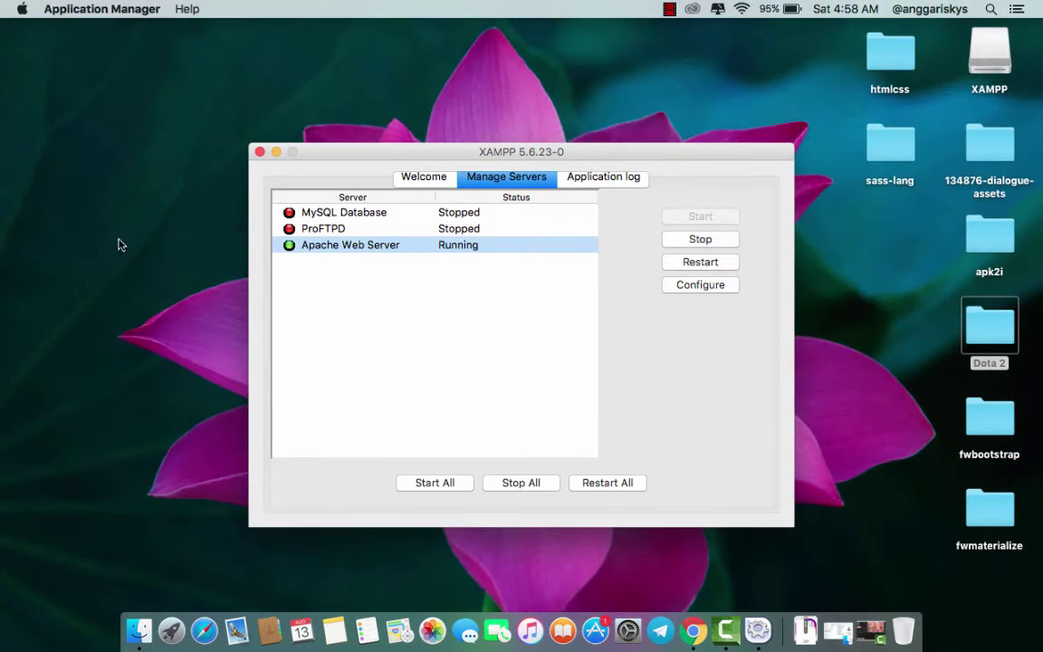
click(361, 203)
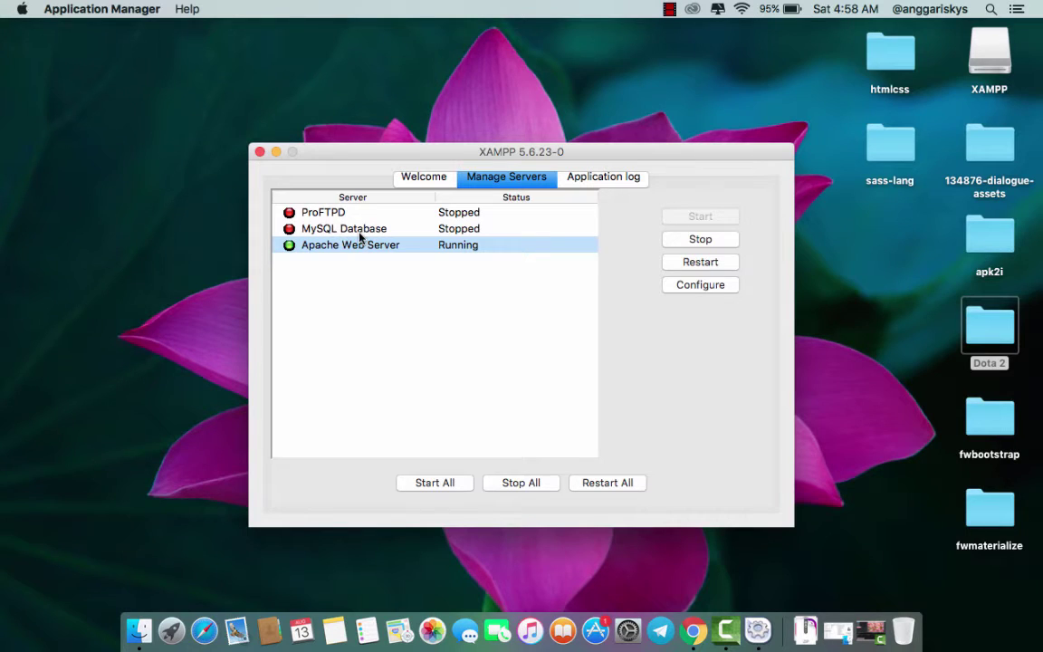
click(366, 230)
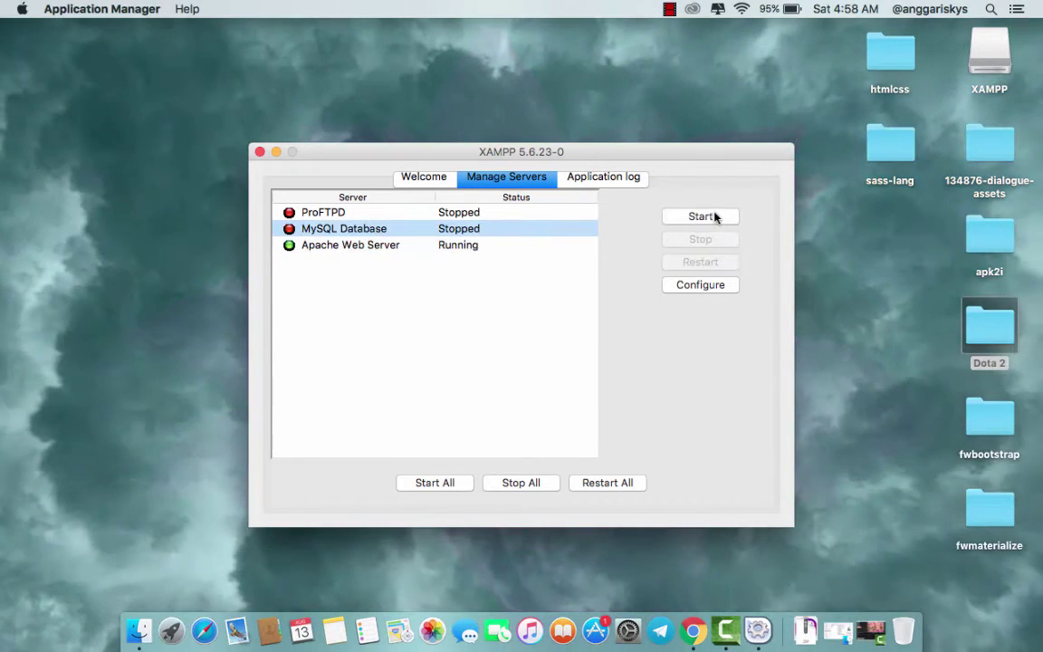
click(704, 217)
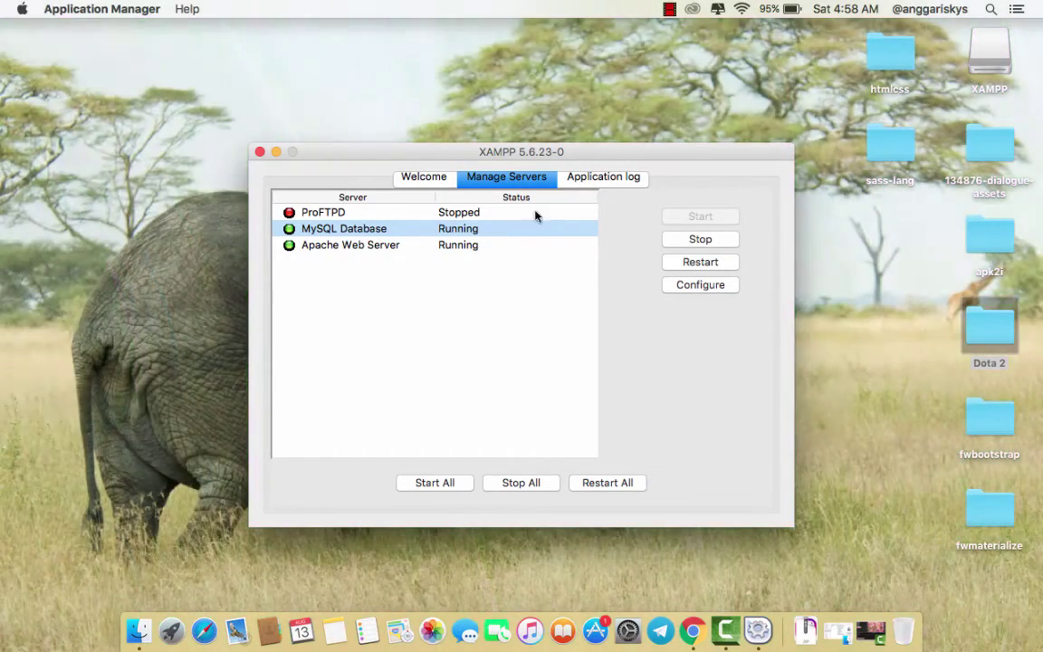
click(696, 264)
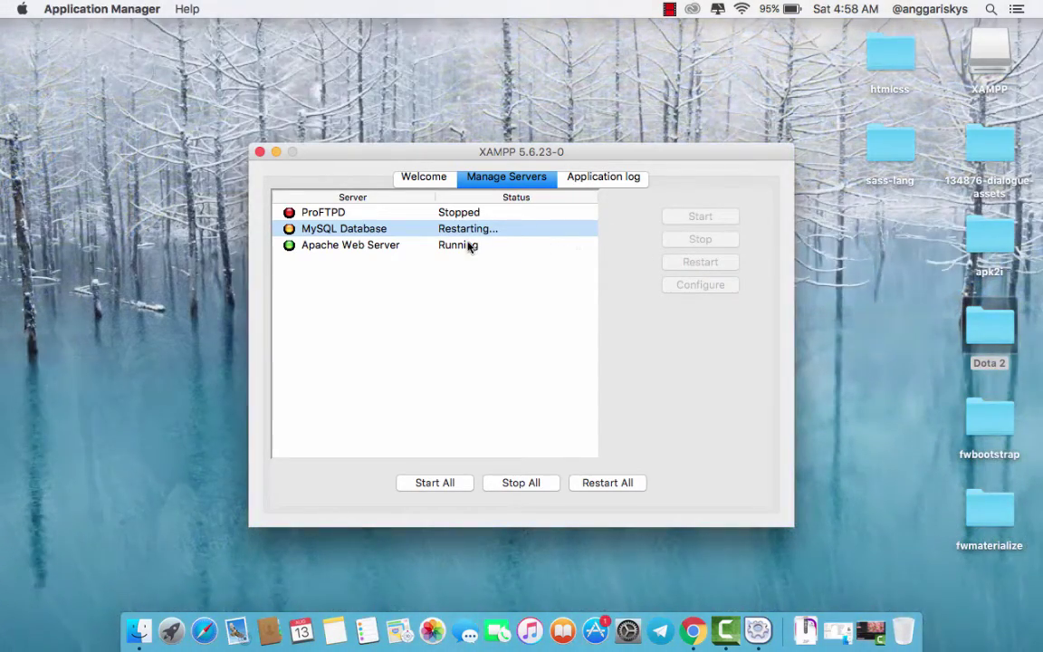
click(470, 244)
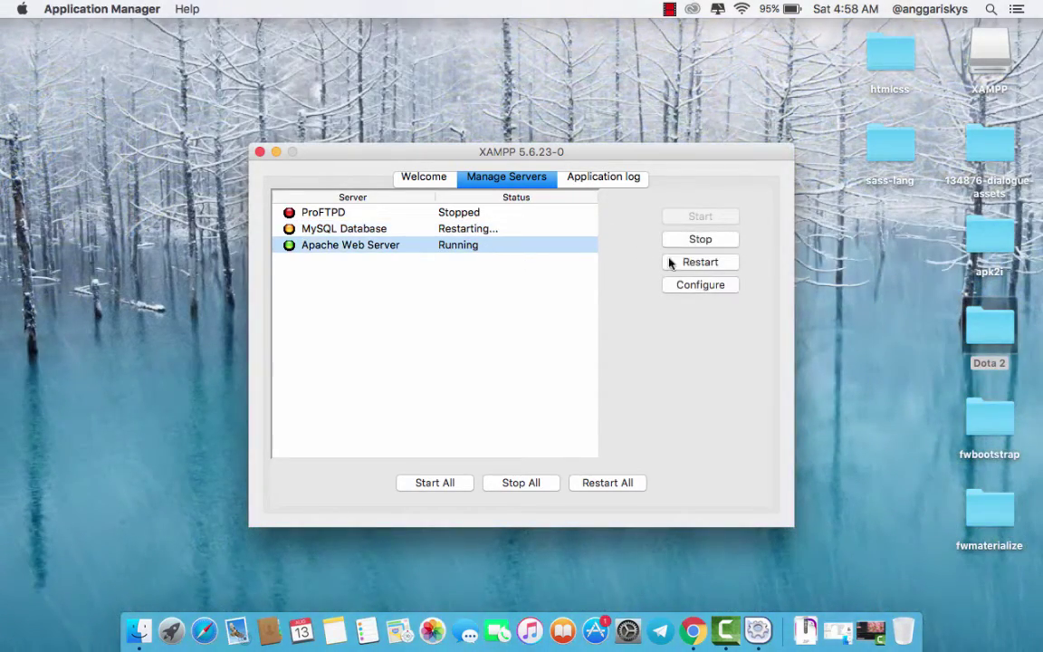
click(685, 263)
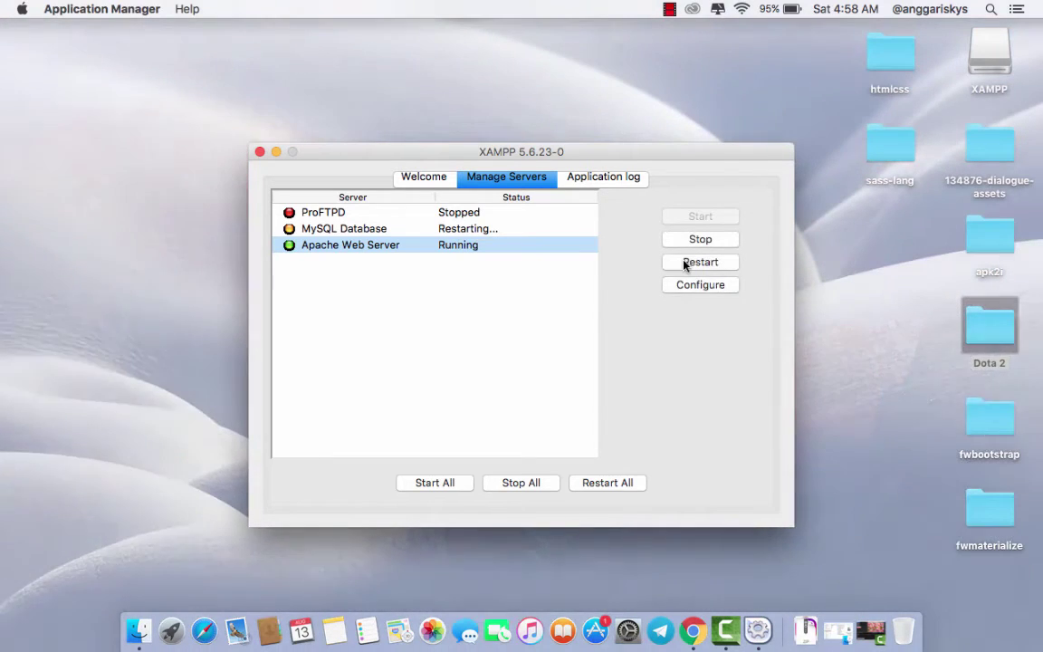
- Load localhost/phpmyadmin in Chrome, view its Databases list, then minimize the browser
click(693, 631)
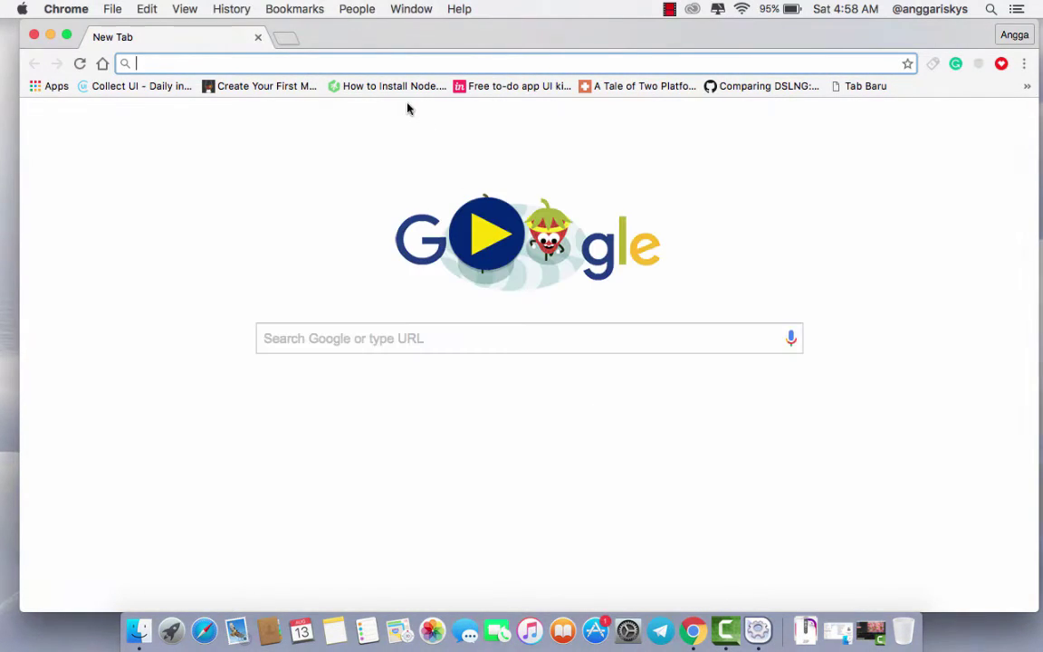
text(localhost)
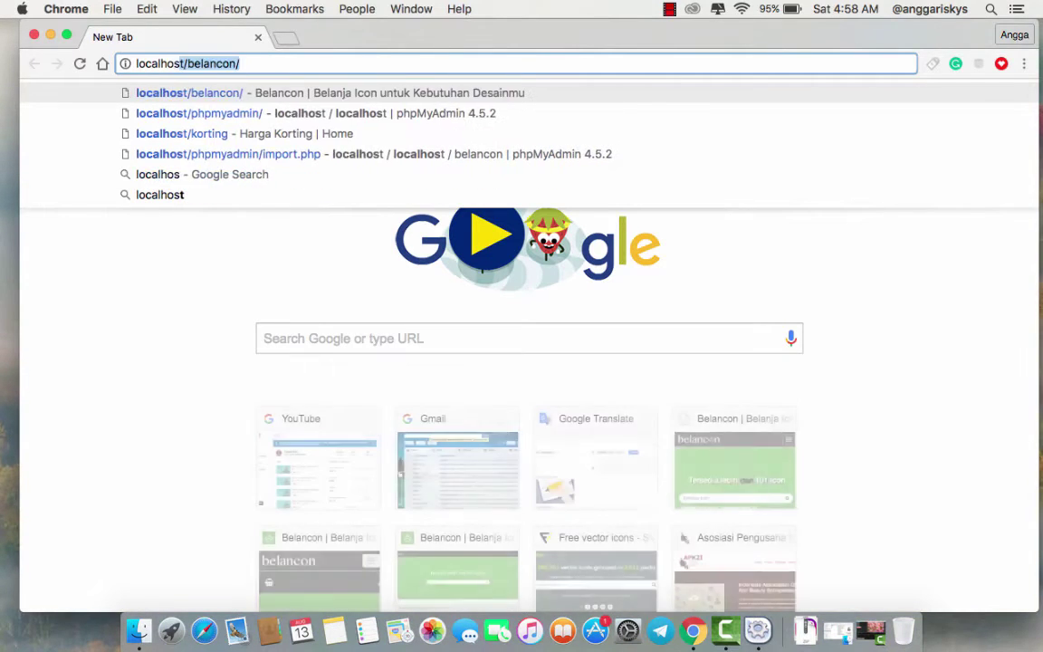
key(BackSpace)
text(/phpmyadm)
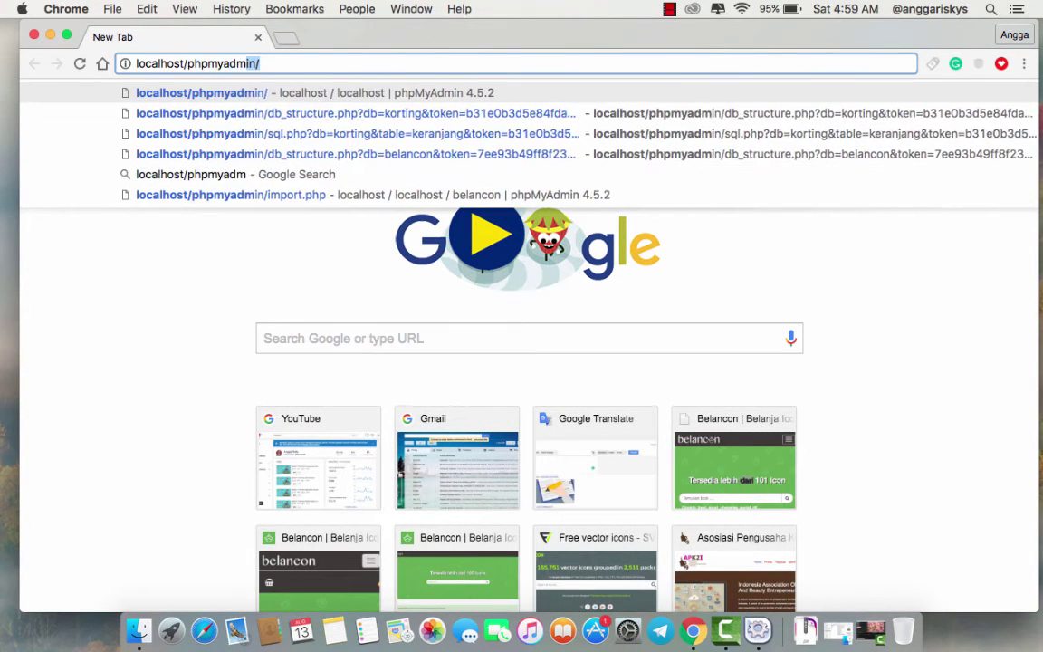
key(Return)
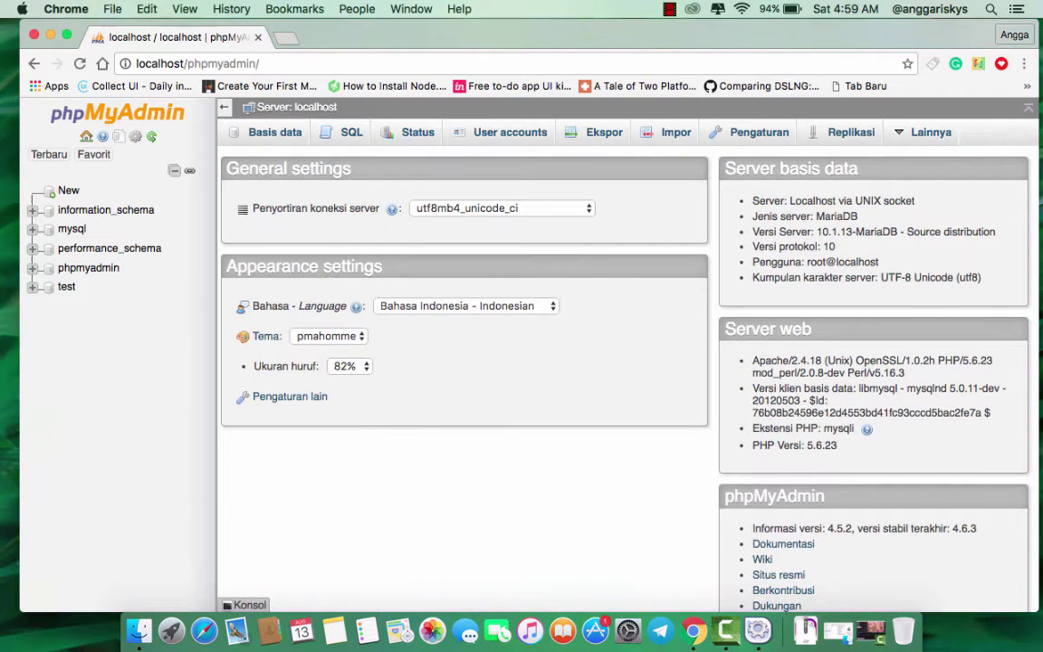
click(263, 132)
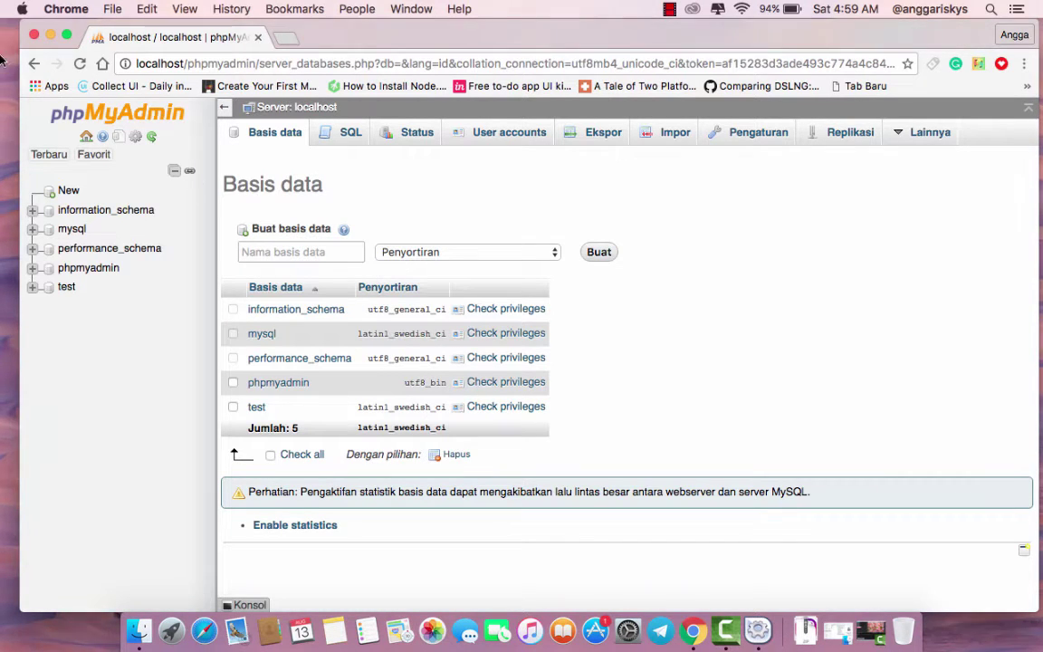
click(51, 37)
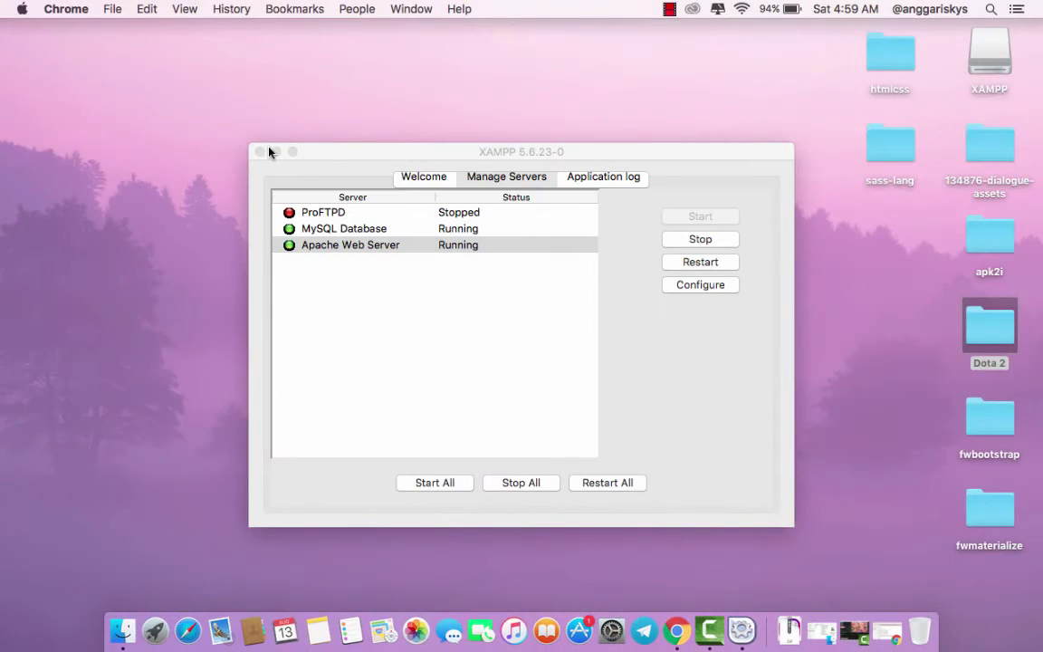
- Reveal the downloaded wordpress-4.5.3.zip in Finder via Chrome's Downloads page
click(271, 152)
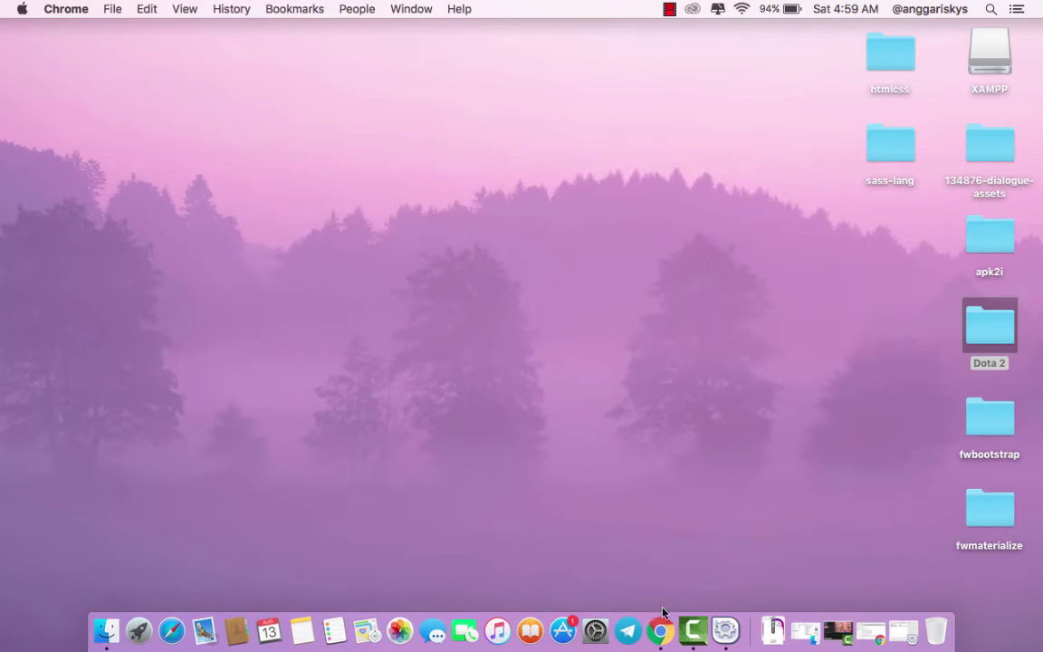
click(676, 631)
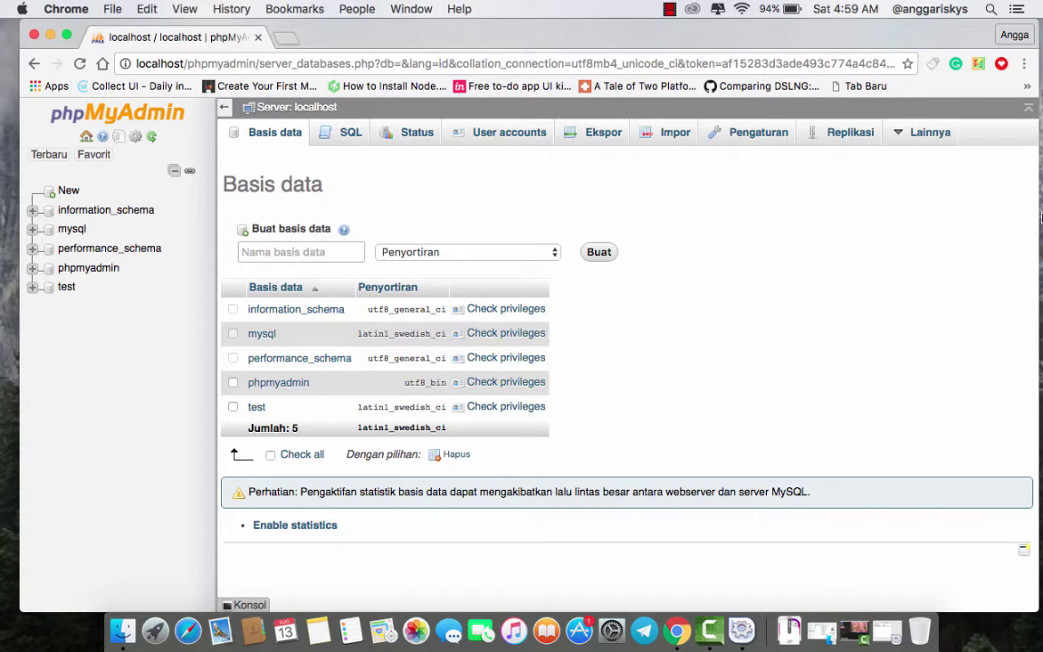
click(1024, 64)
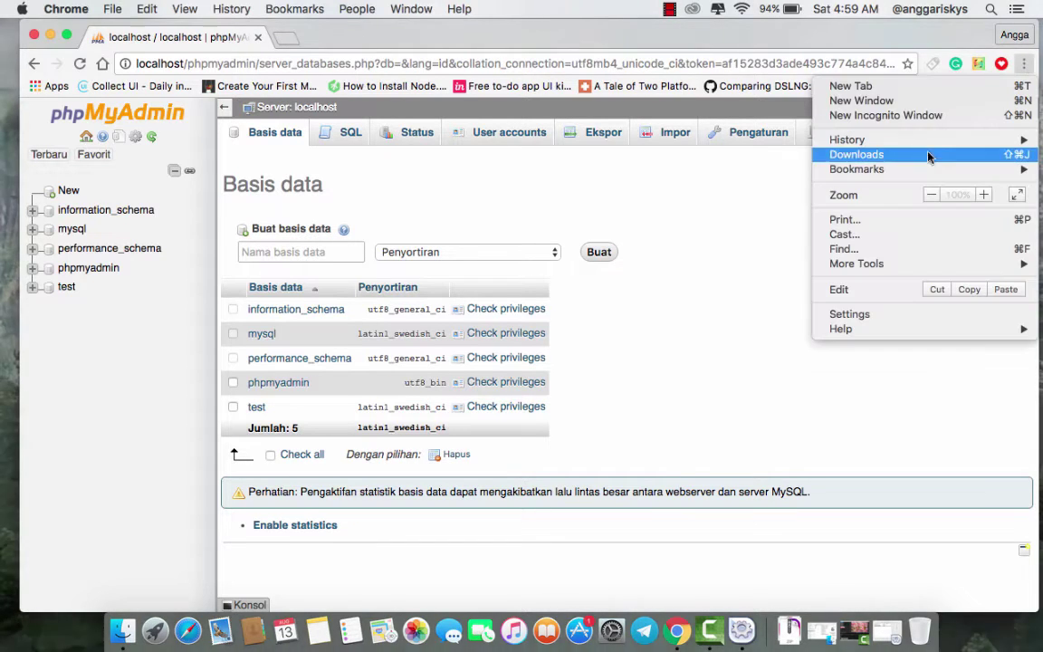
click(858, 156)
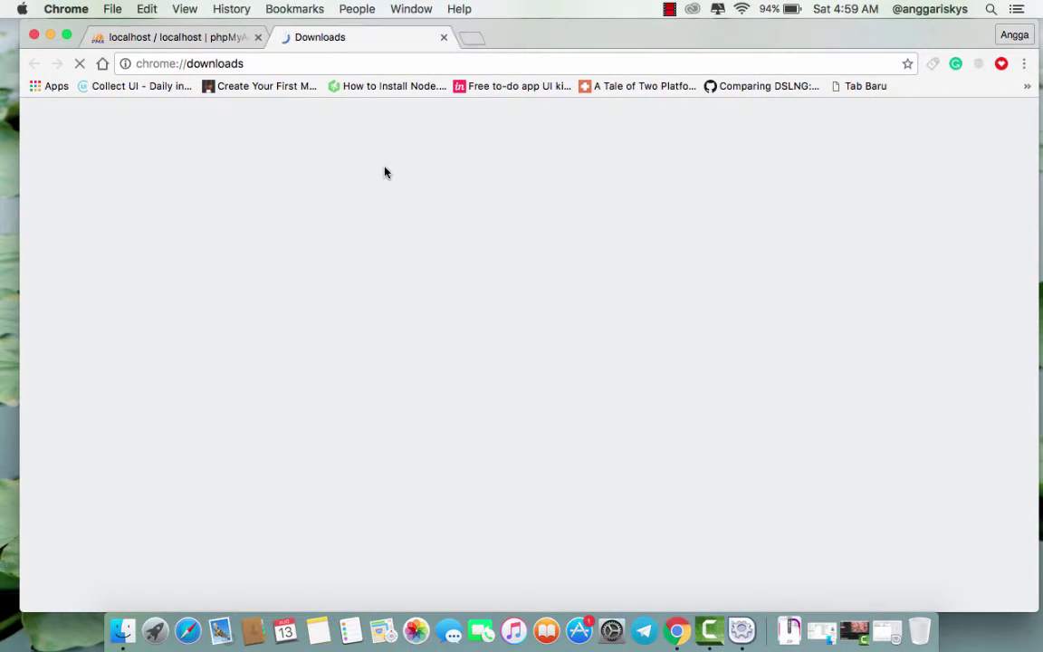
click(388, 267)
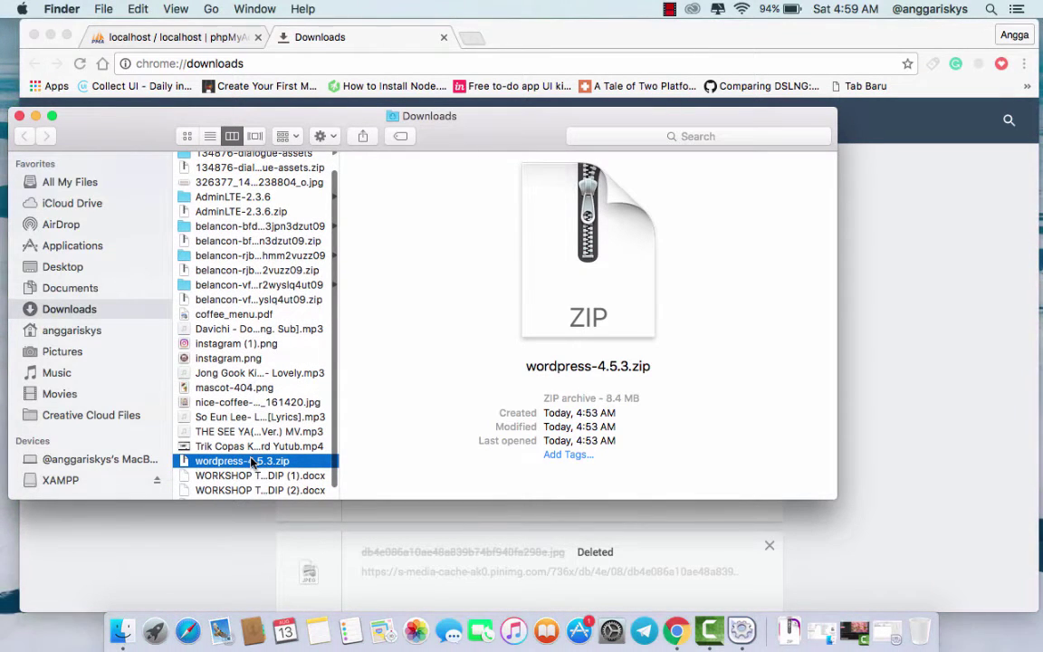
- Unzip wordpress-4.5.3.zip and copy the resulting wordpress folder
double_click(252, 462)
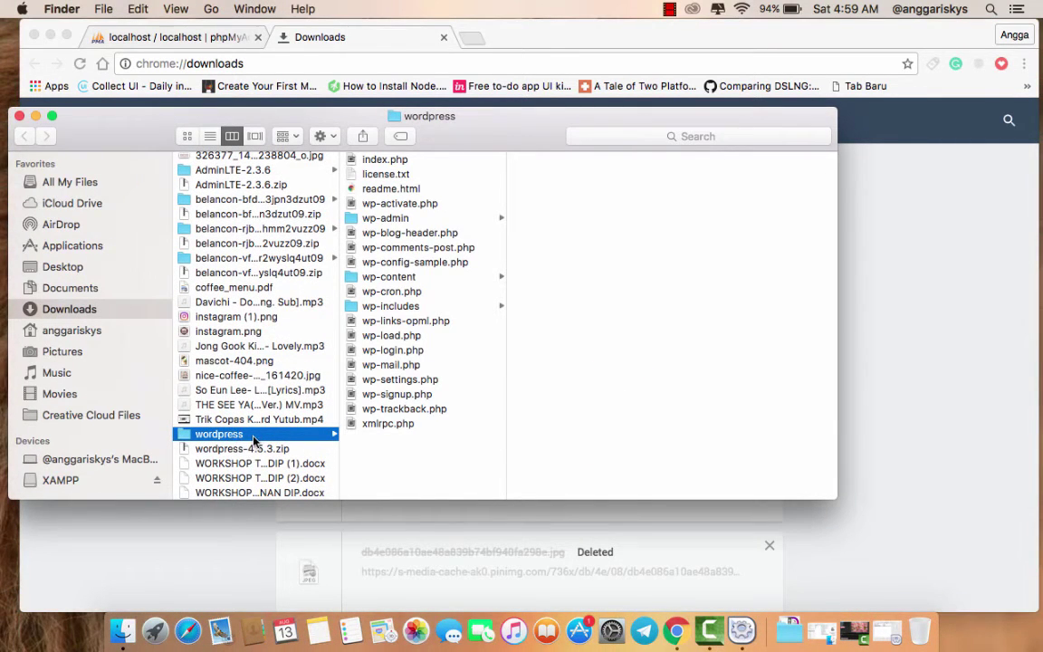
right_click(253, 439)
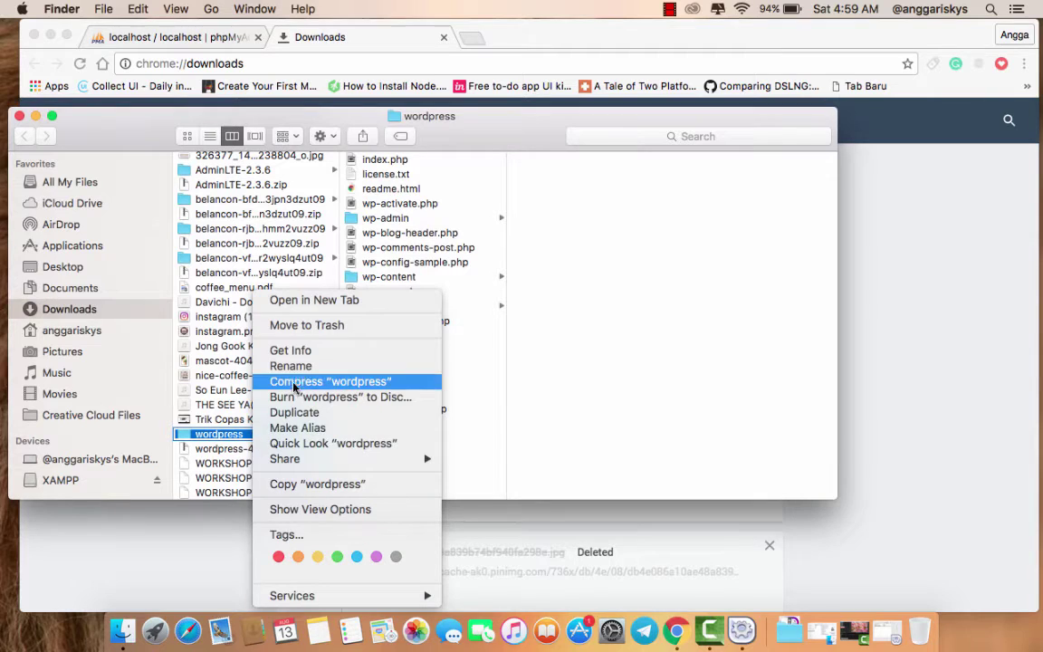
click(299, 484)
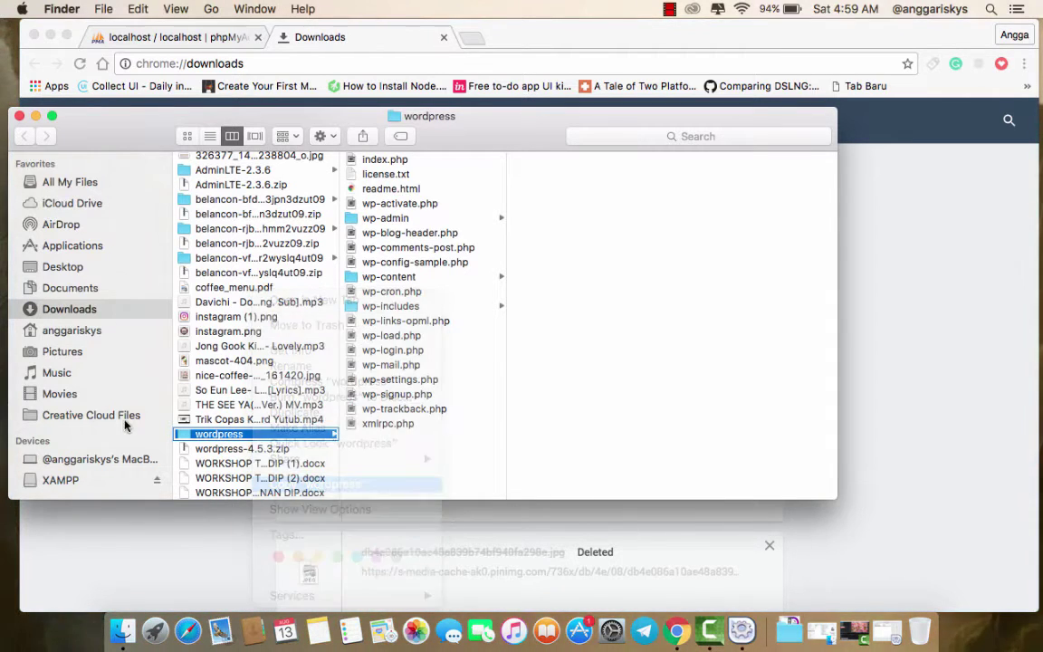
- Paste the wordpress folder into /Applications/XAMPP/htdocs
click(83, 267)
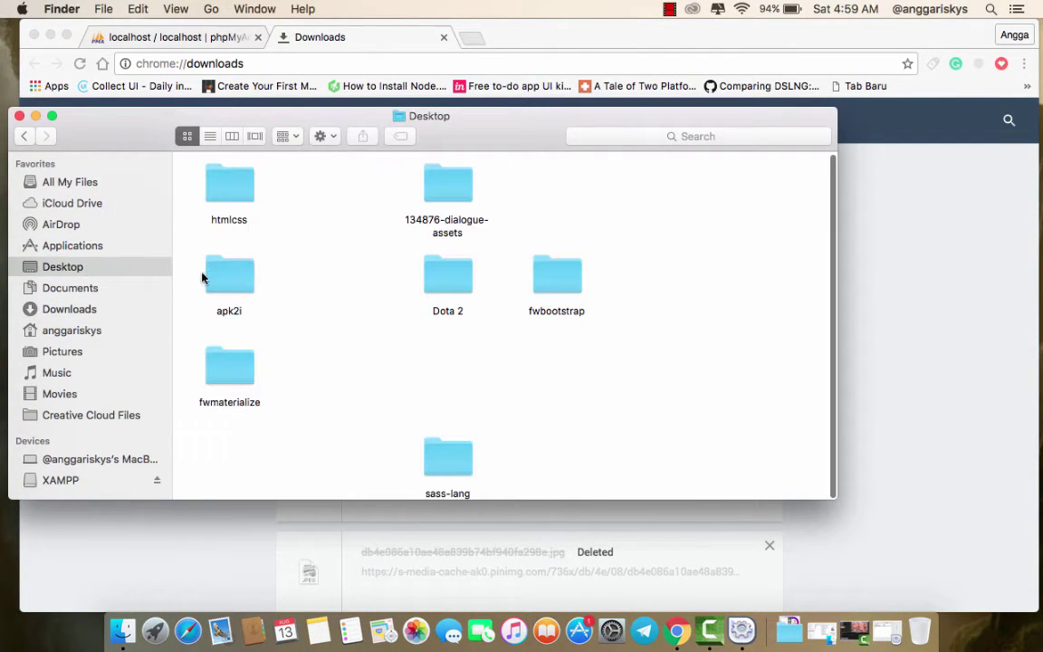
click(85, 250)
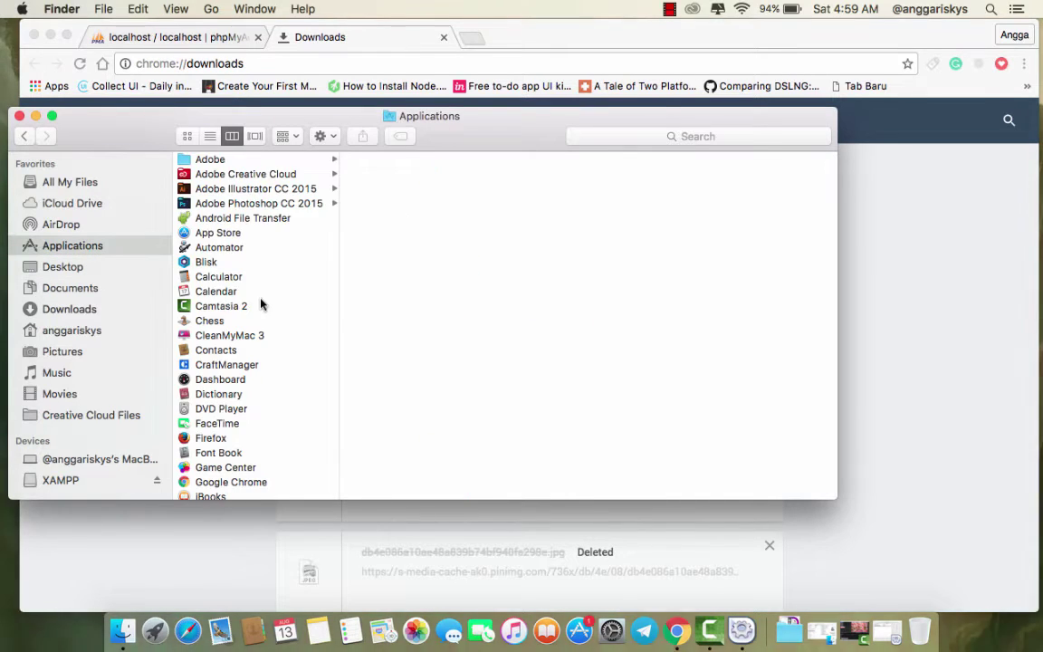
scroll(261, 303, down, 10)
click(226, 492)
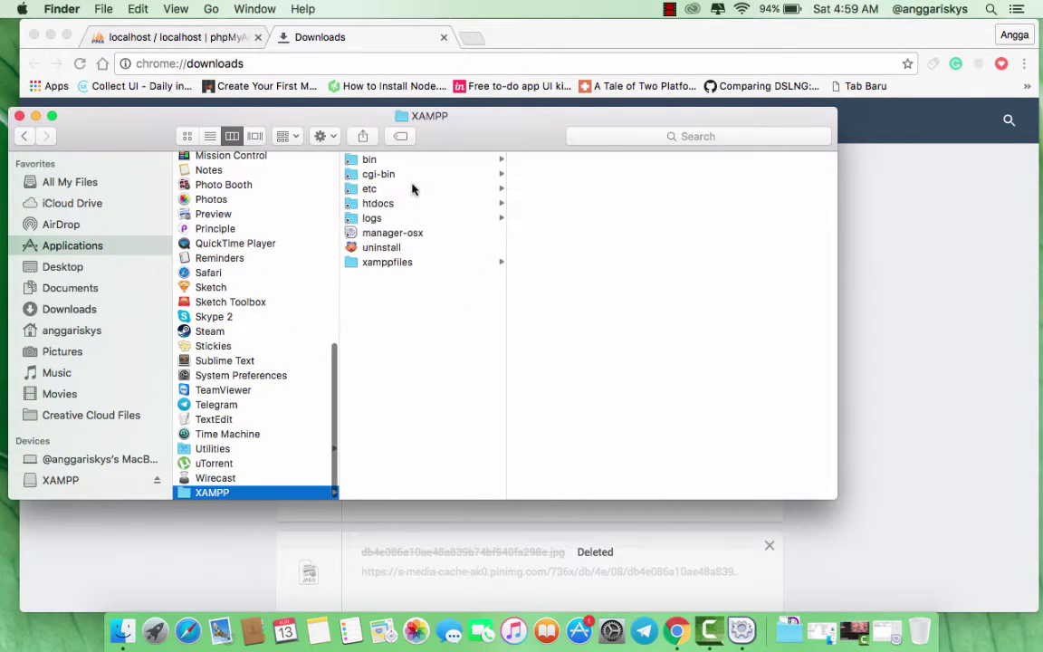
click(409, 204)
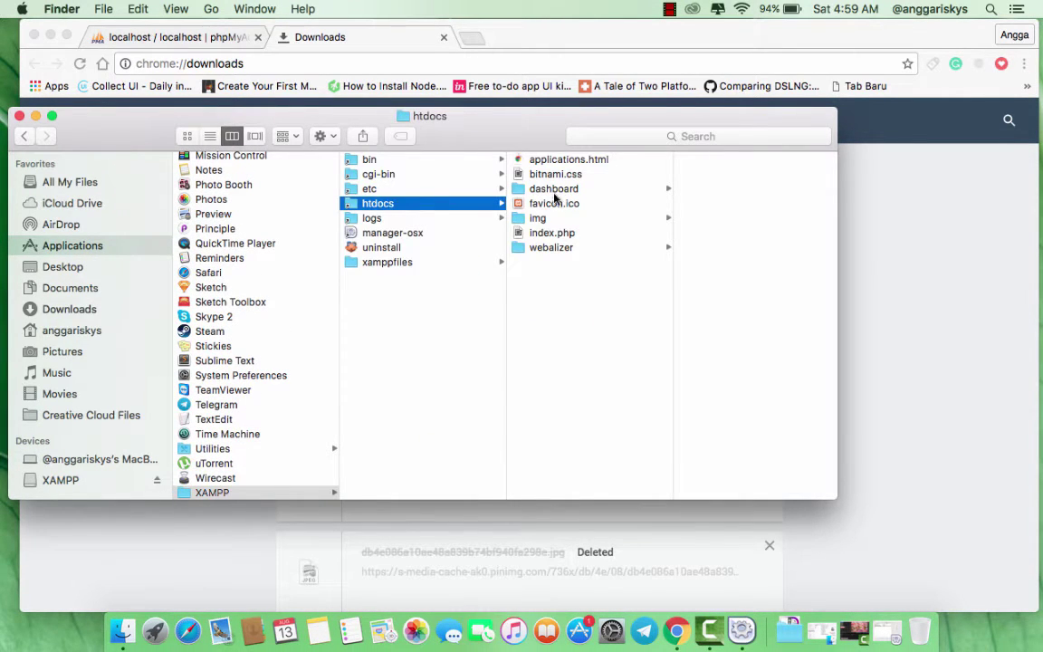
key(super+v)
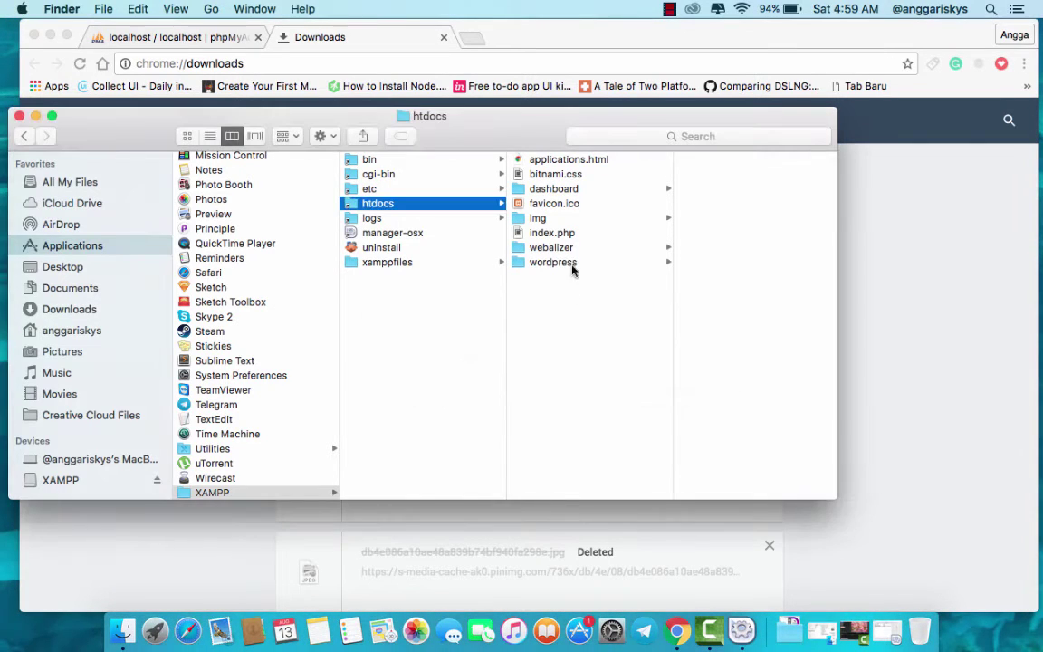
- Start WordPress setup at localhost/wordpress up to the database form, then return to phpMyAdmin
click(352, 52)
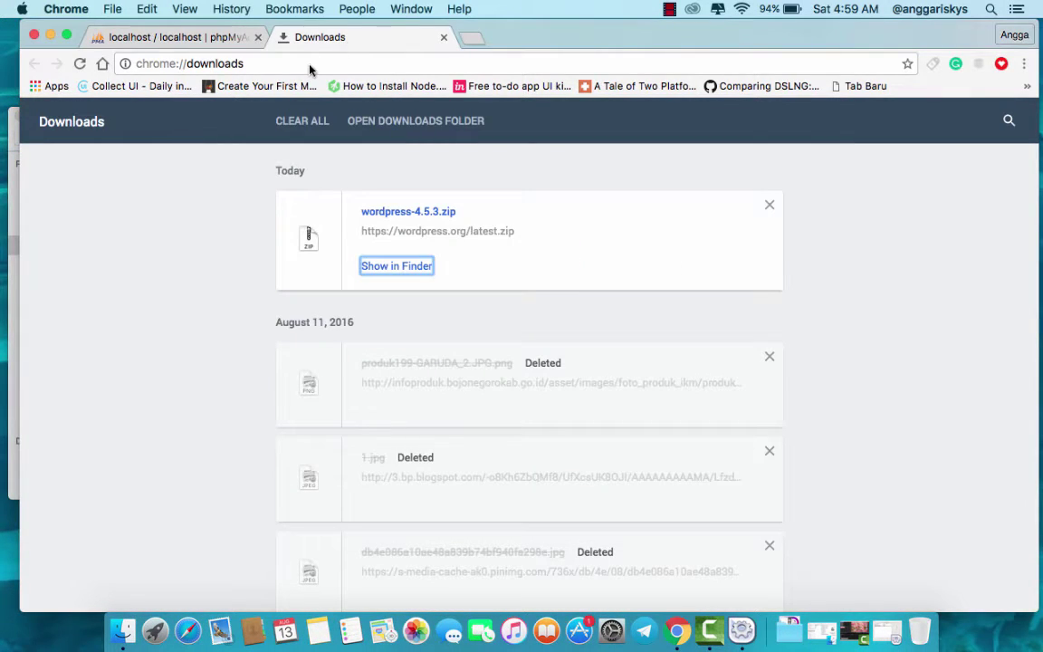
click(278, 59)
text(local)
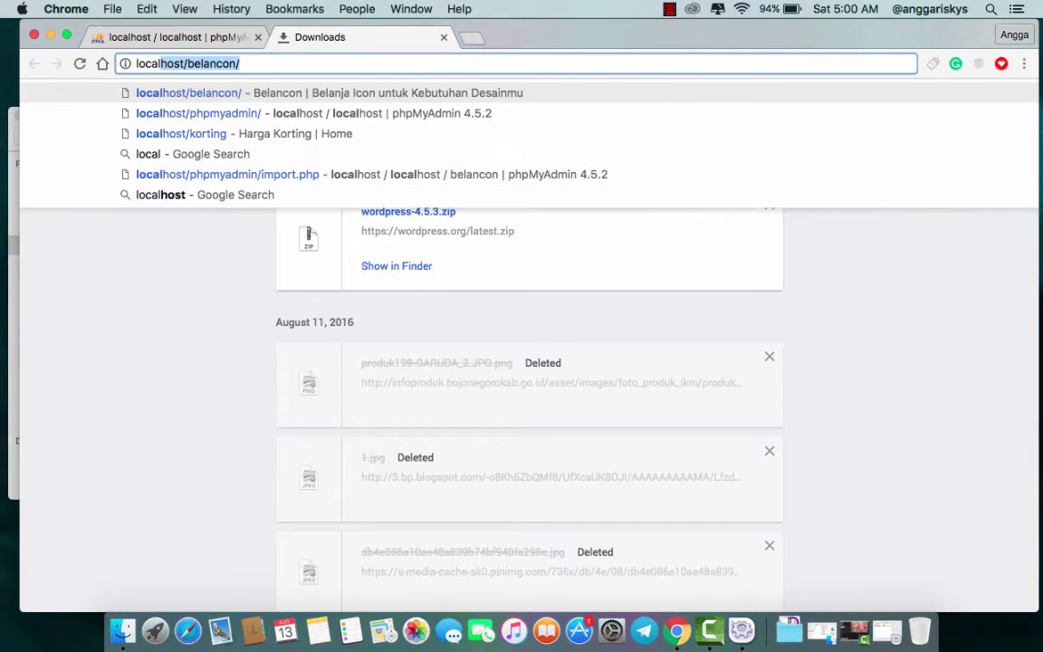
text(host/wordpress)
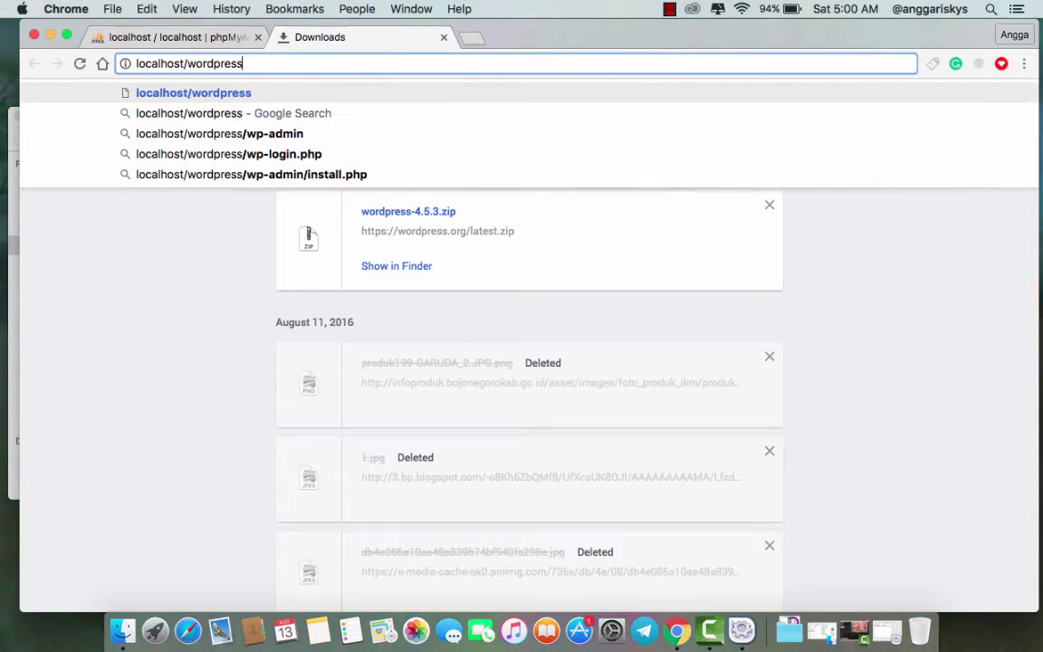
key(Return)
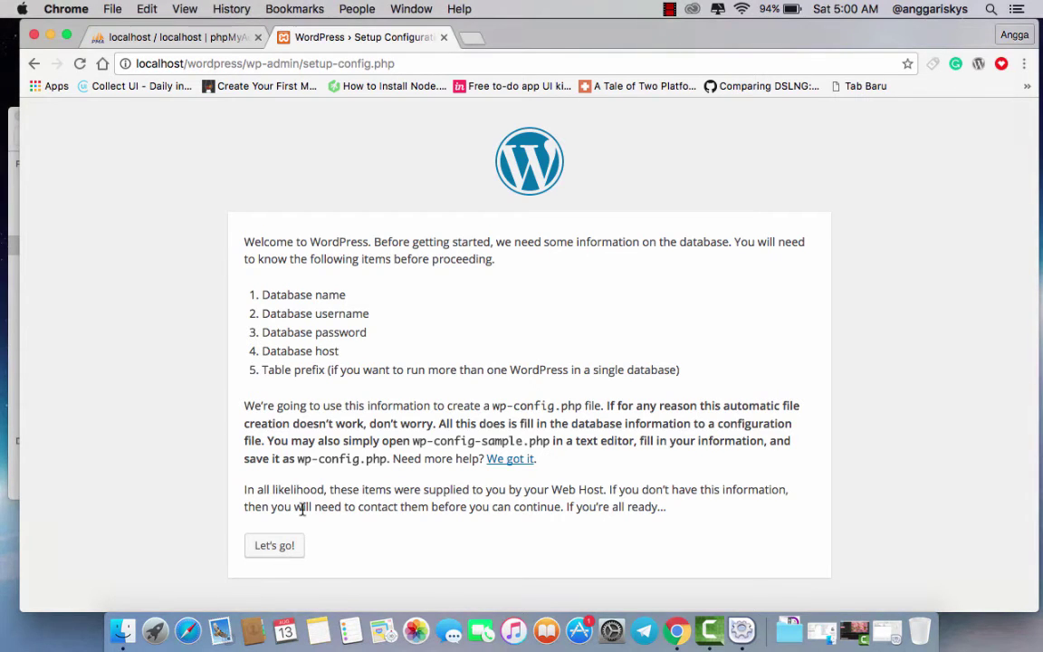
click(275, 546)
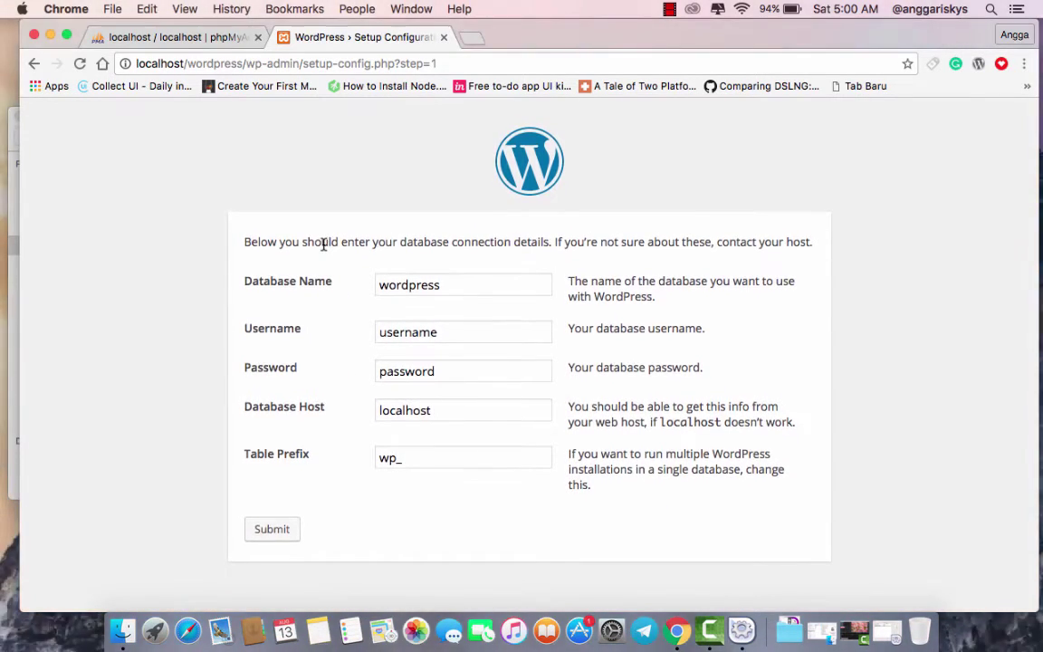
click(215, 39)
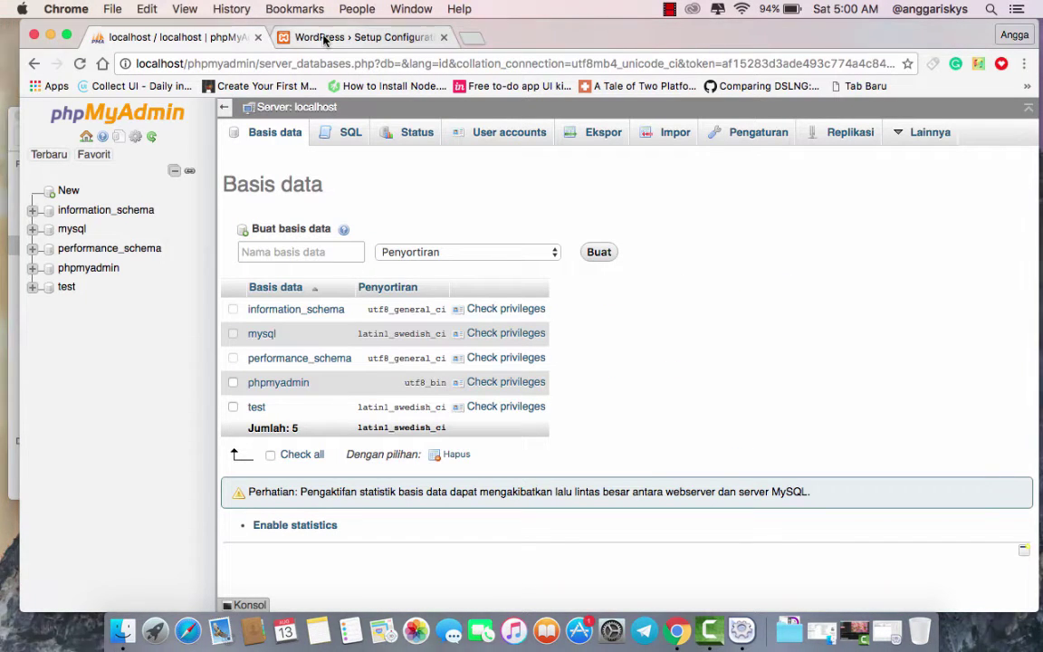
- Check which database name the WordPress setup expects
click(324, 40)
click(200, 45)
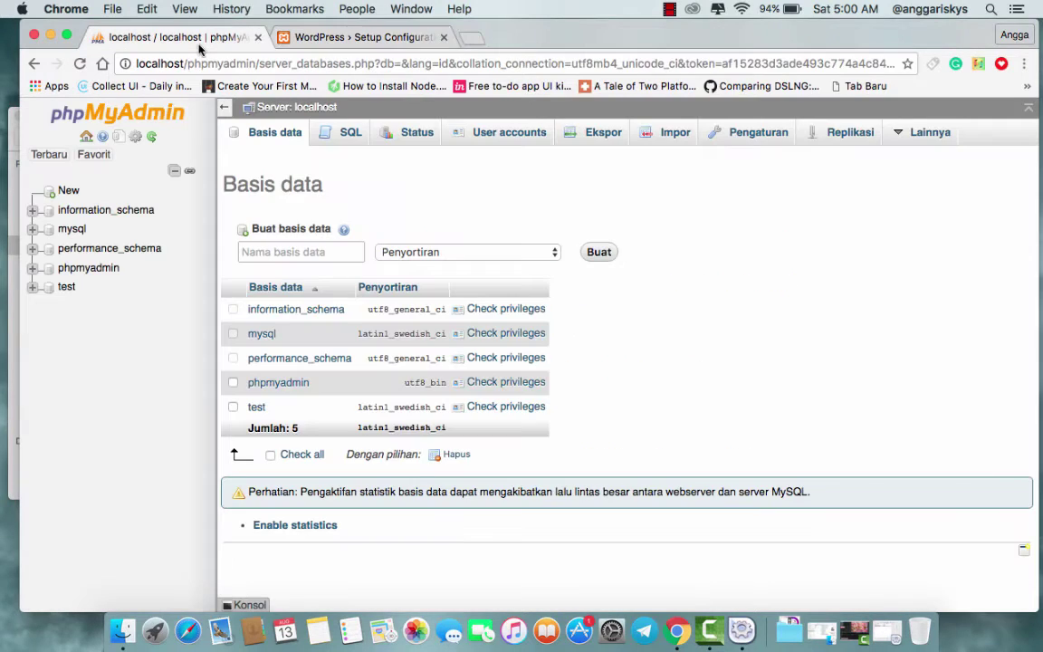
click(332, 40)
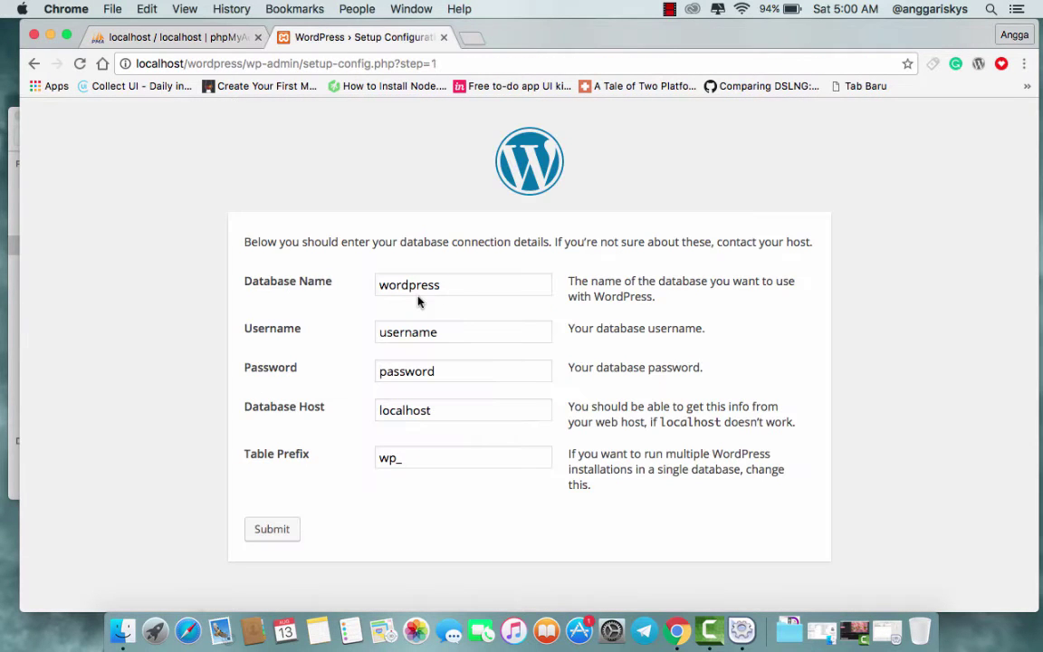
click(191, 36)
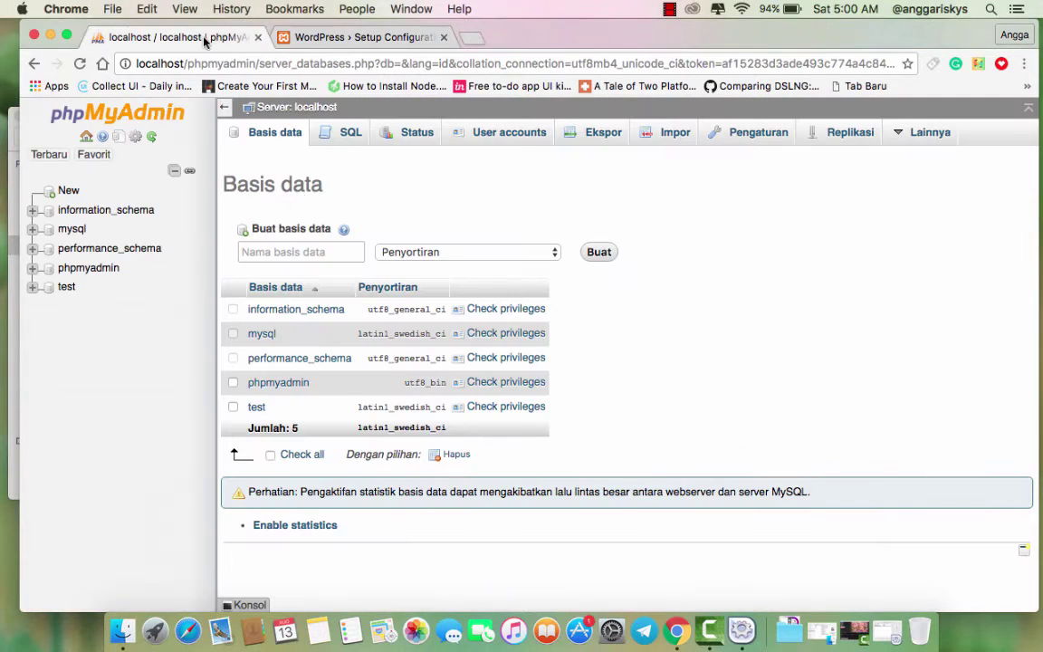
- Create an empty database named wordpress in phpMyAdmin and return to the setup form
click(289, 249)
text(wordpress)
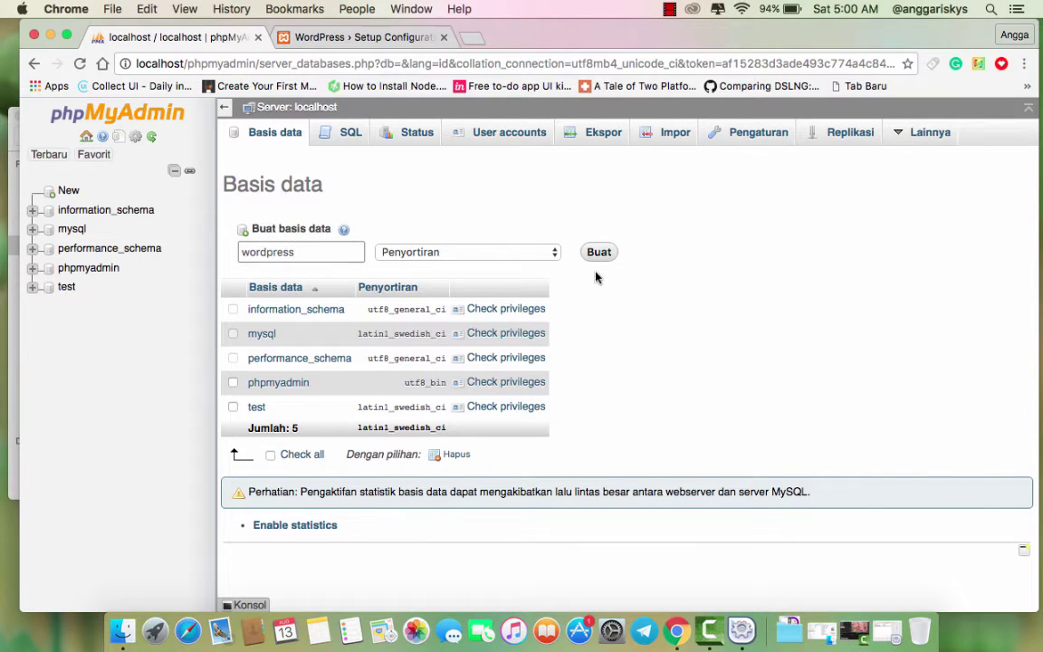
click(605, 257)
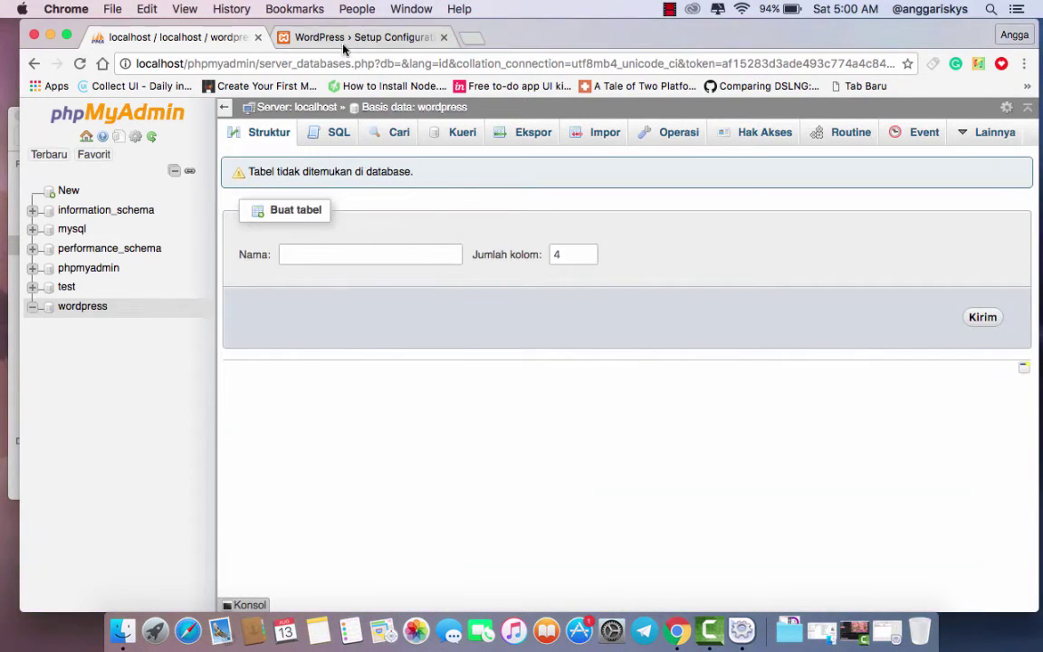
click(333, 38)
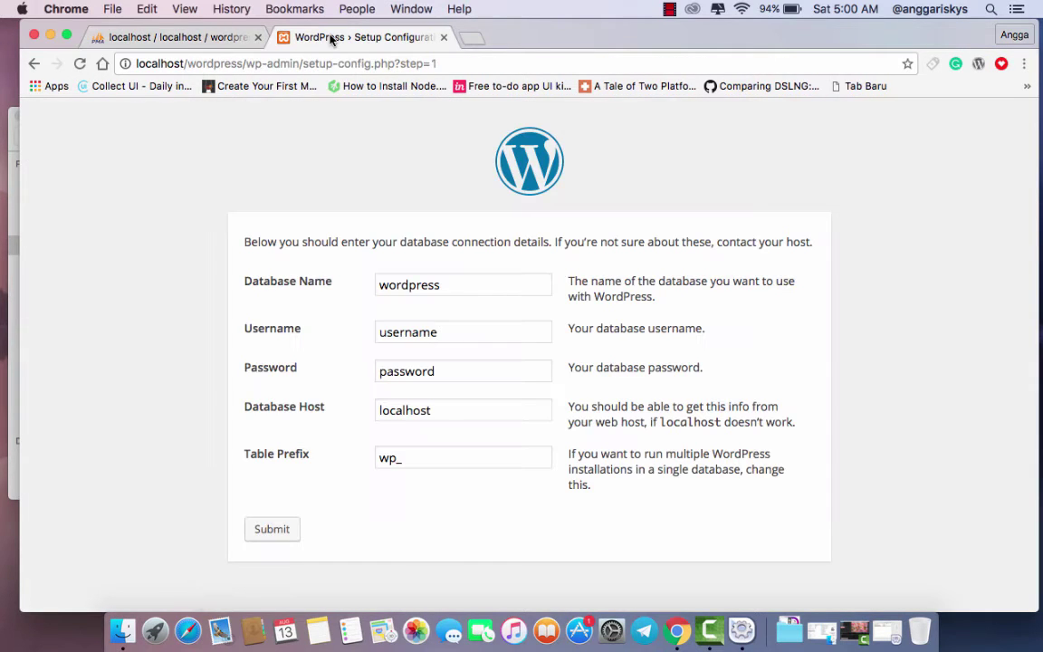
- Submit the connection form with username root and a blank password
double_click(473, 330)
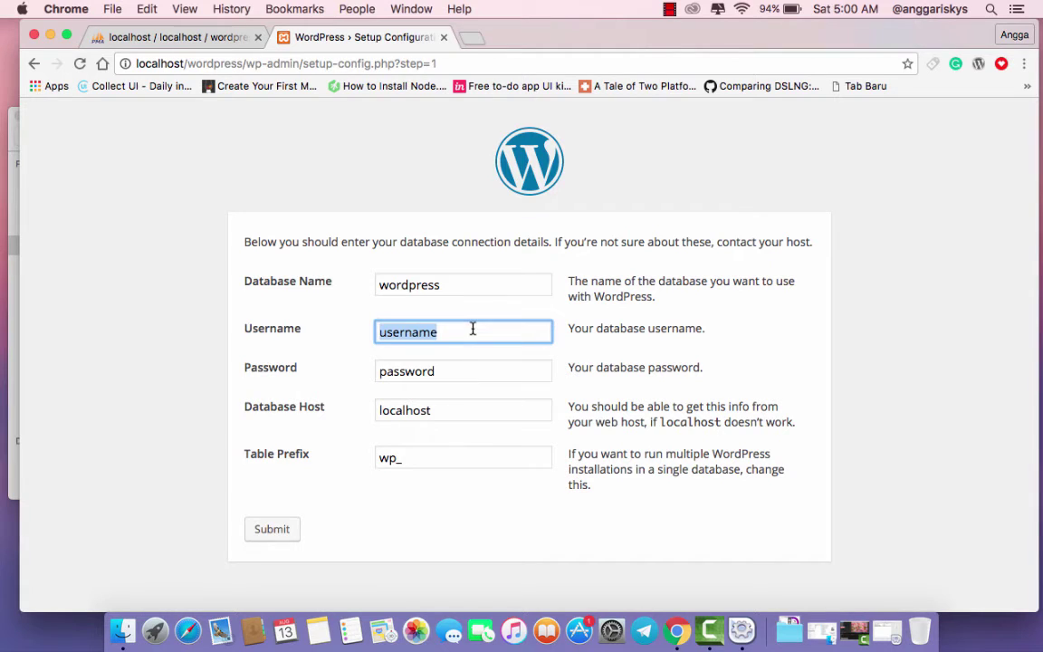
text(root)
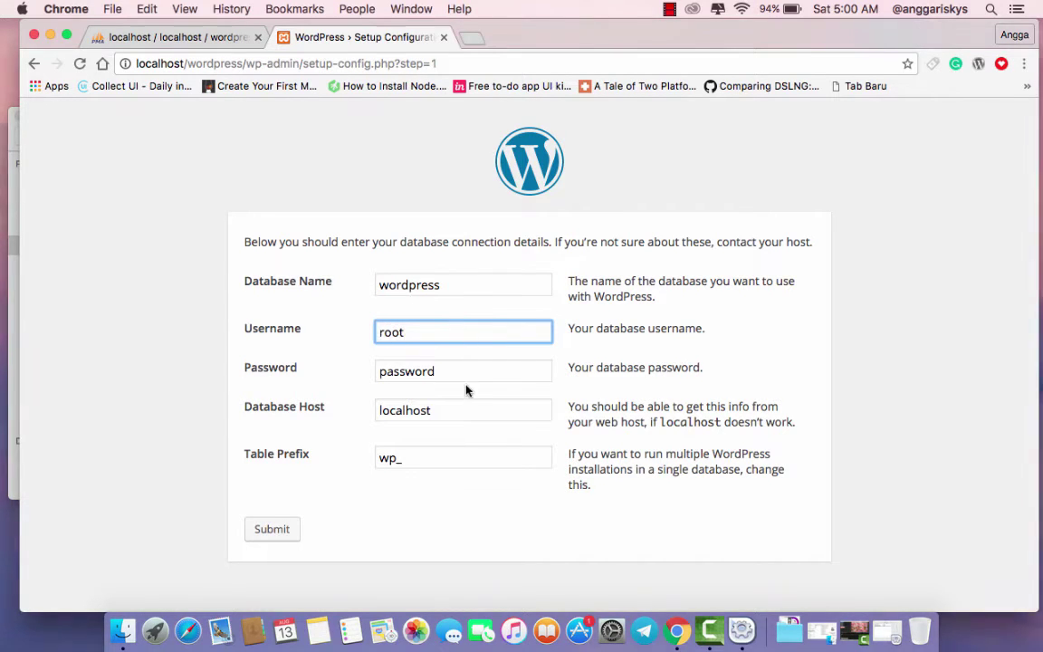
double_click(467, 367)
key(BackSpace)
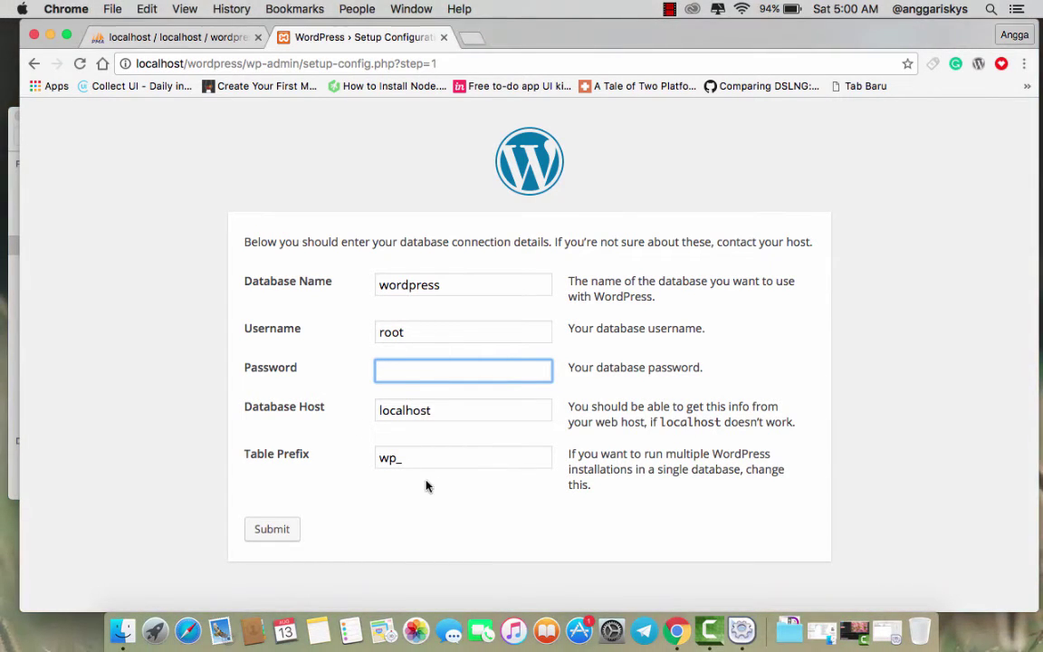
click(441, 527)
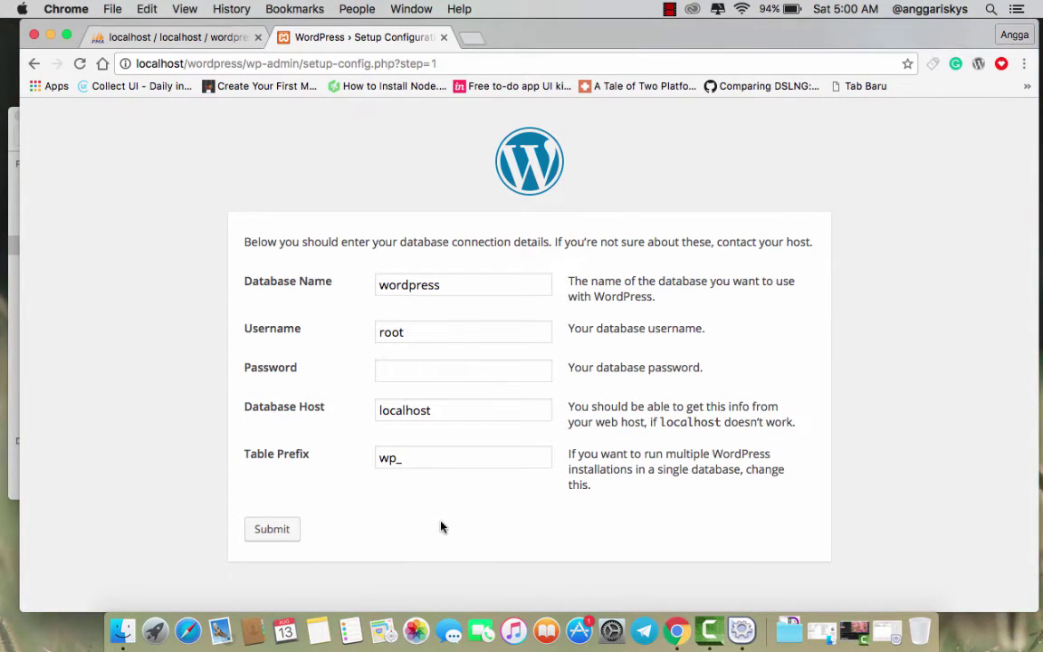
click(272, 530)
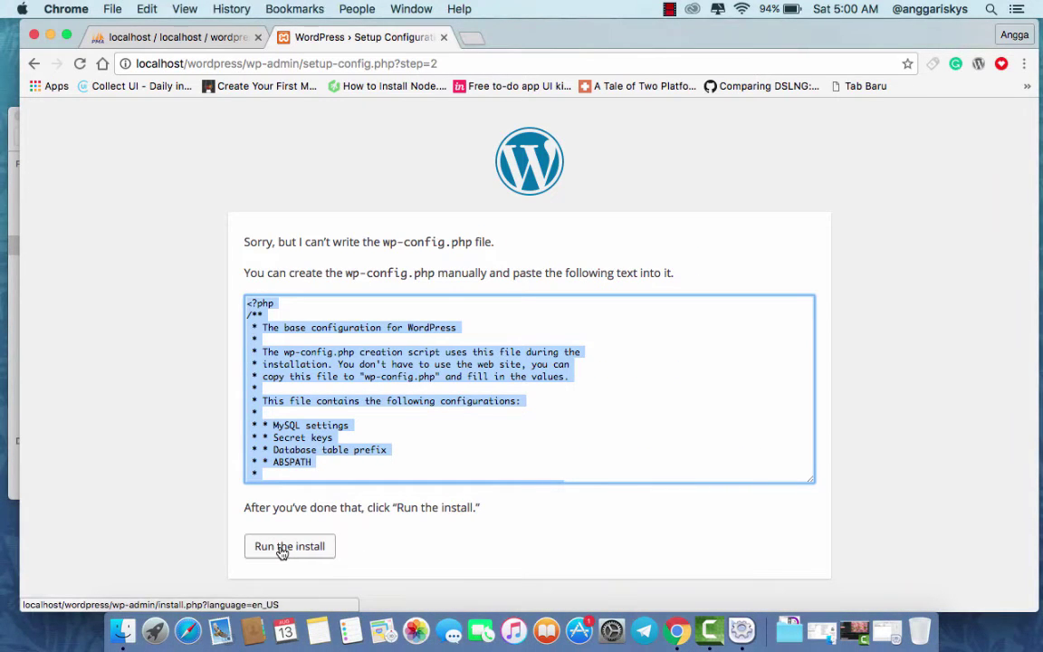
- Copy all of the generated wp-config.php text
click(375, 425)
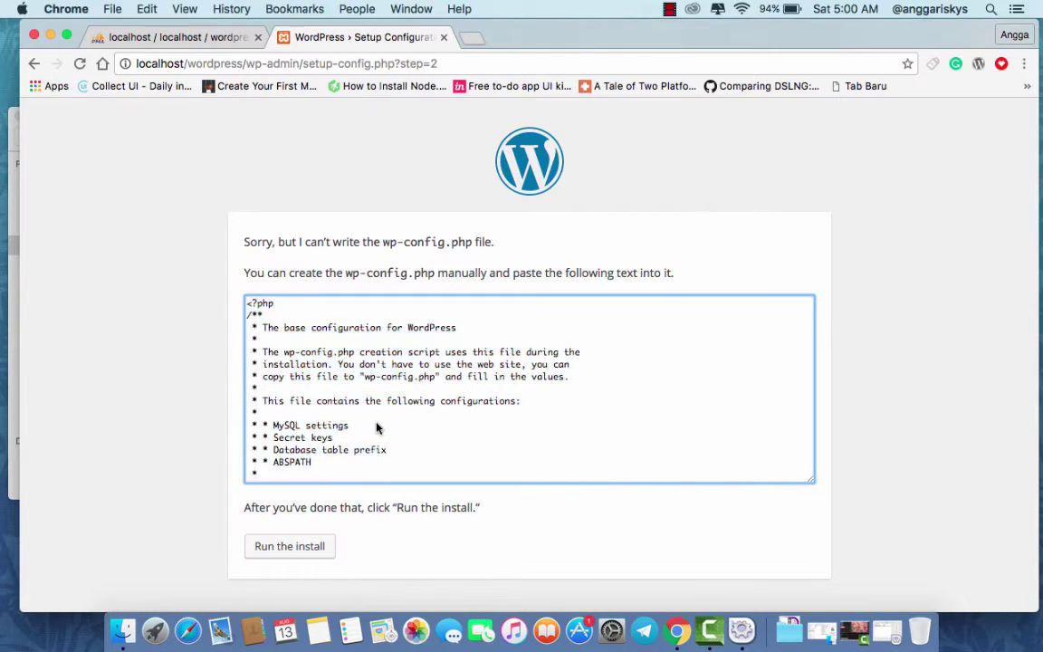
scroll(377, 427, down, 5)
scroll(376, 427, up, 1)
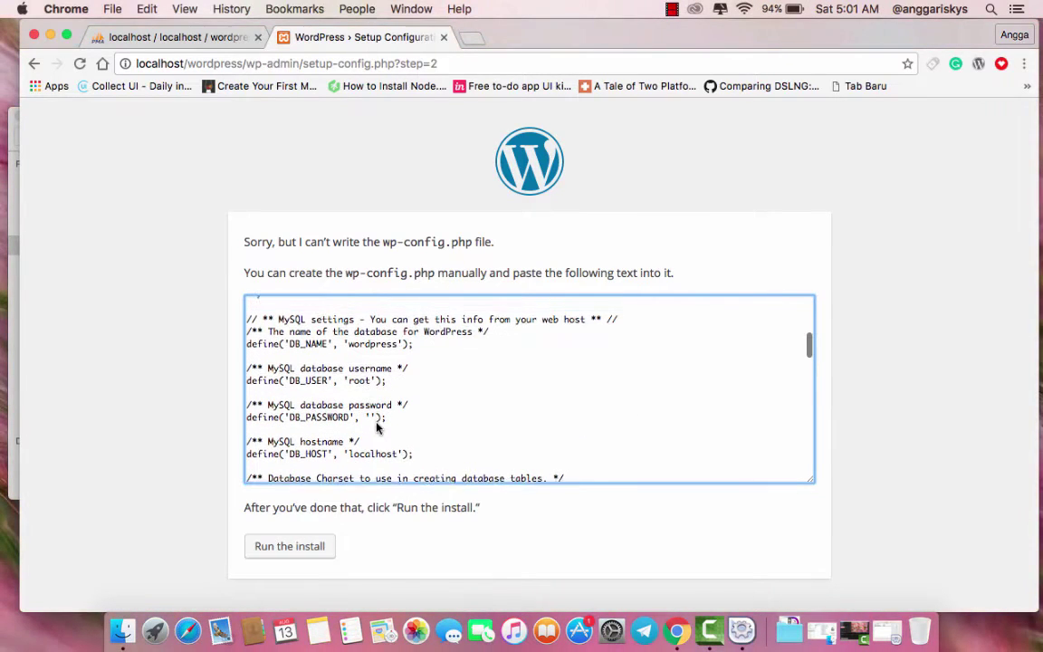
scroll(377, 427, down, 2)
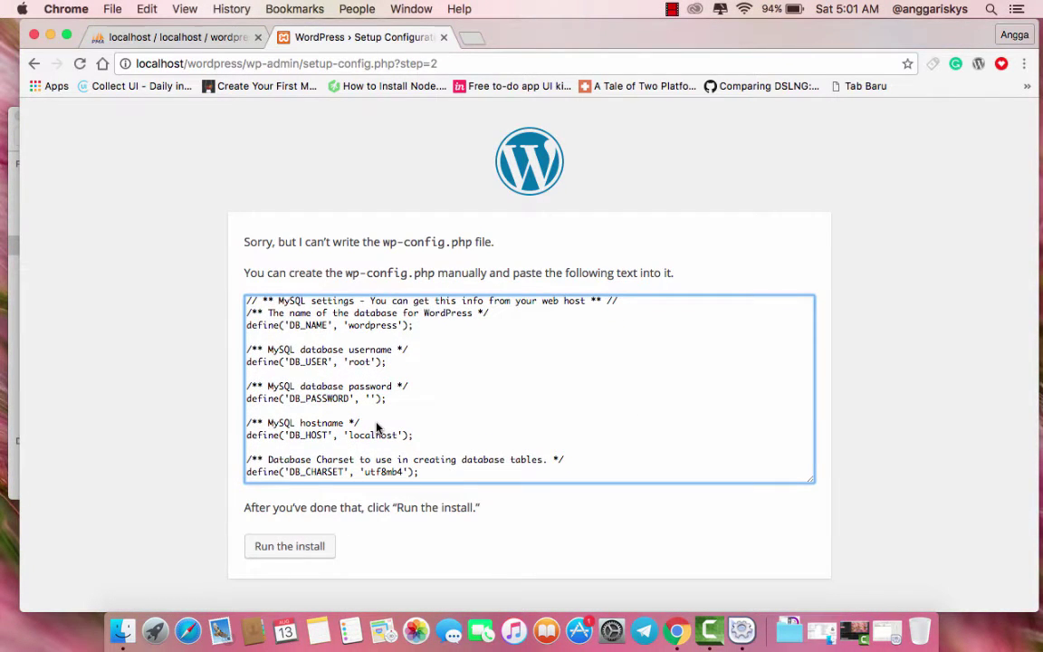
key(super+a)
right_click(325, 338)
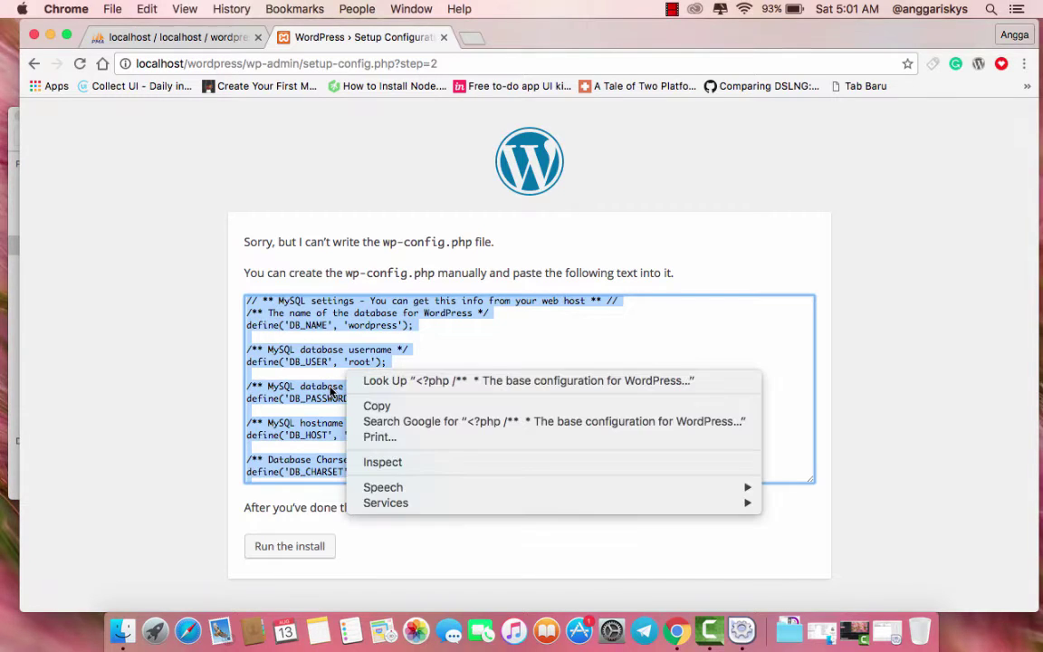
right_click(331, 385)
click(360, 420)
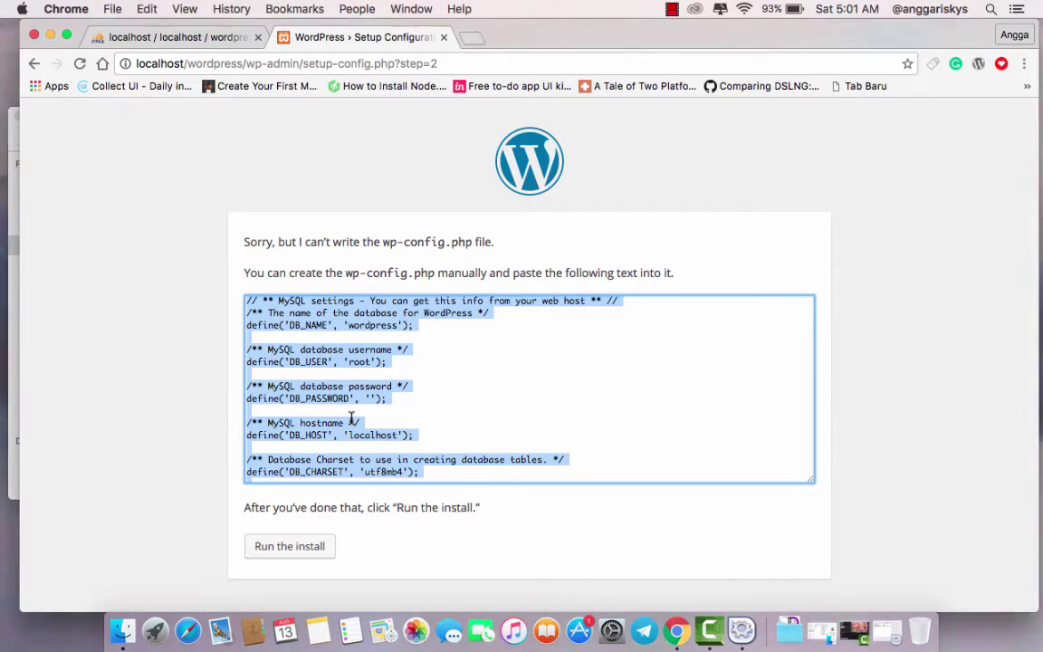
- Search the web for 'sublime text 3' and open its download page
click(477, 37)
text(sub)
text(lime)
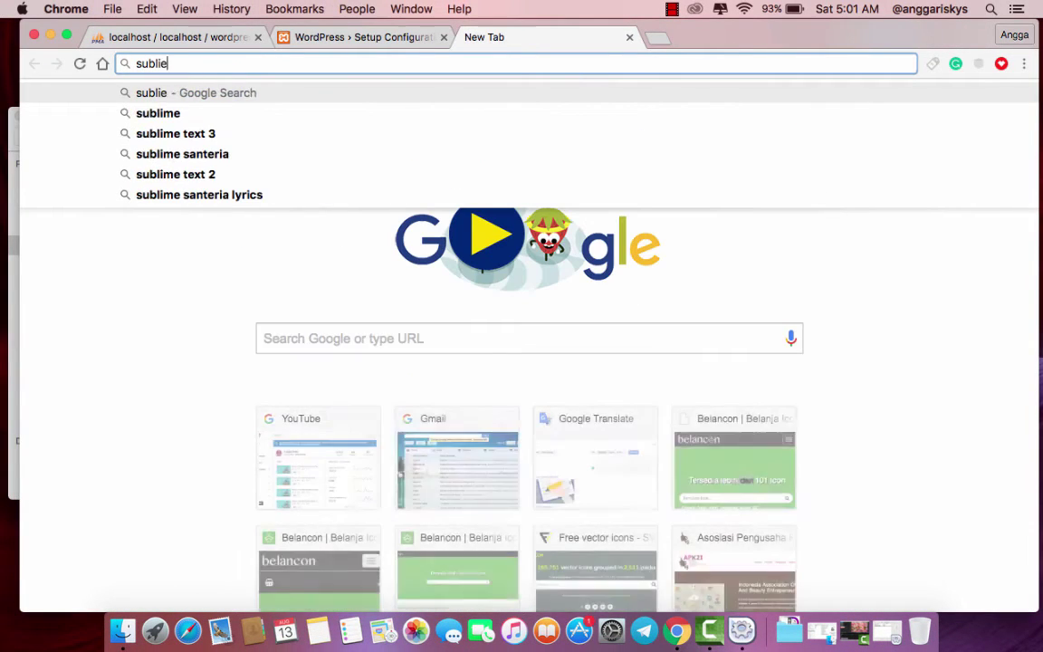
key(BackSpace)
text(me)
key(Down)
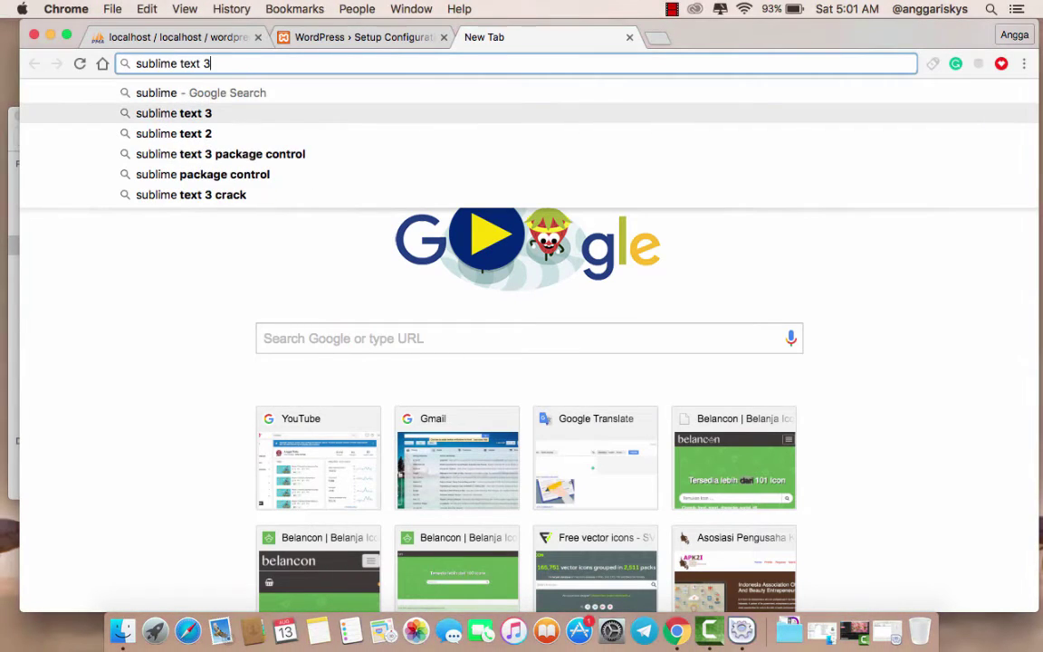
key(Return)
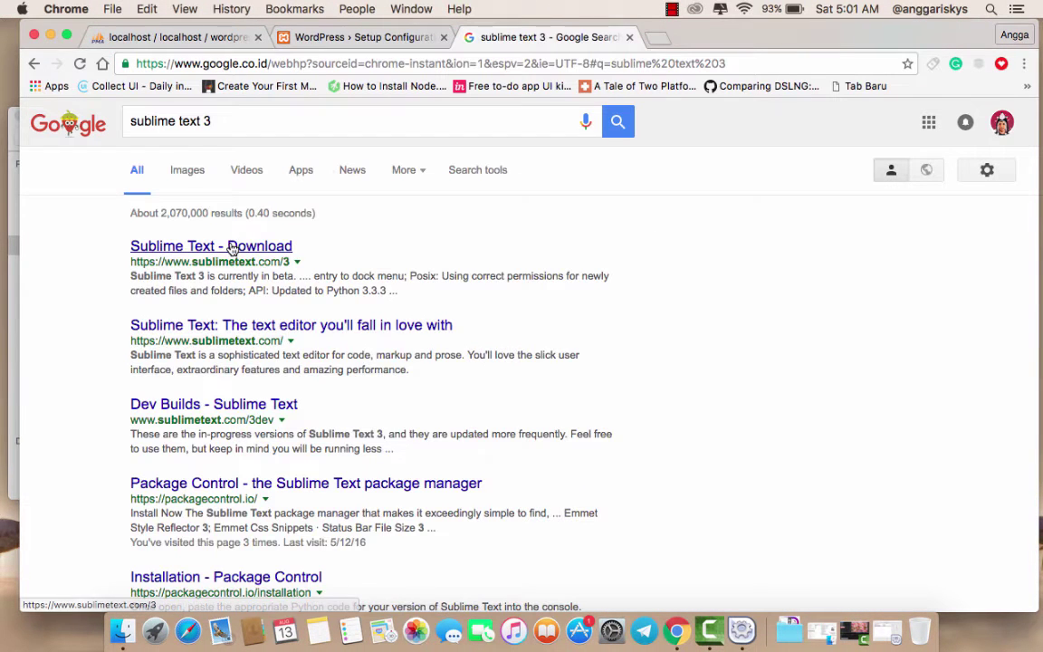
click(233, 247)
- Launch Sublime Text with a new untitled file in its own window, closing index.html
click(50, 35)
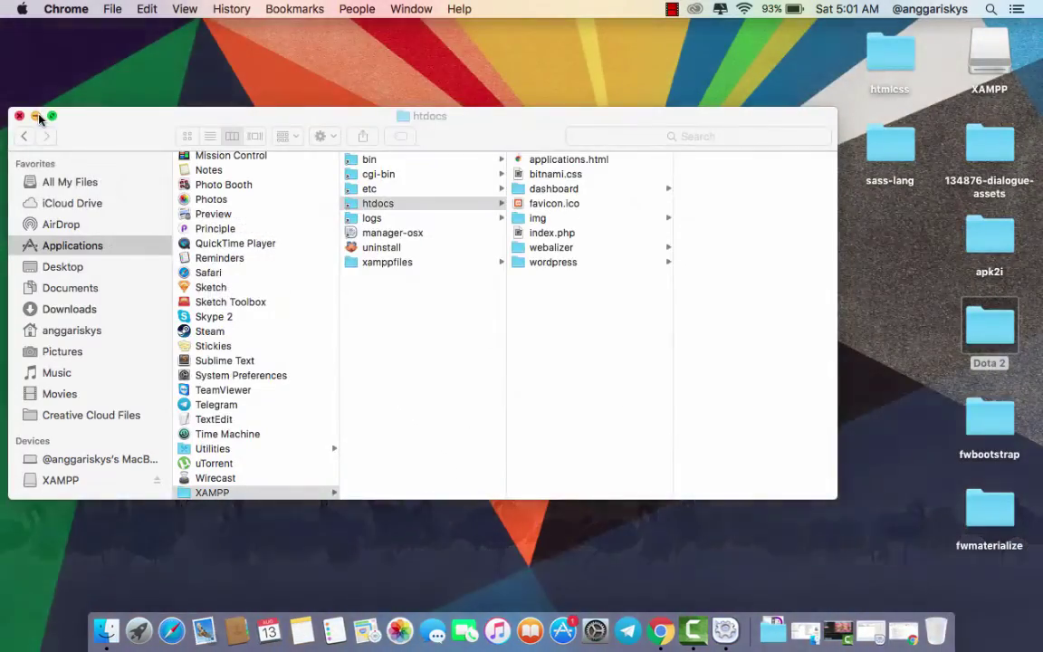
click(36, 116)
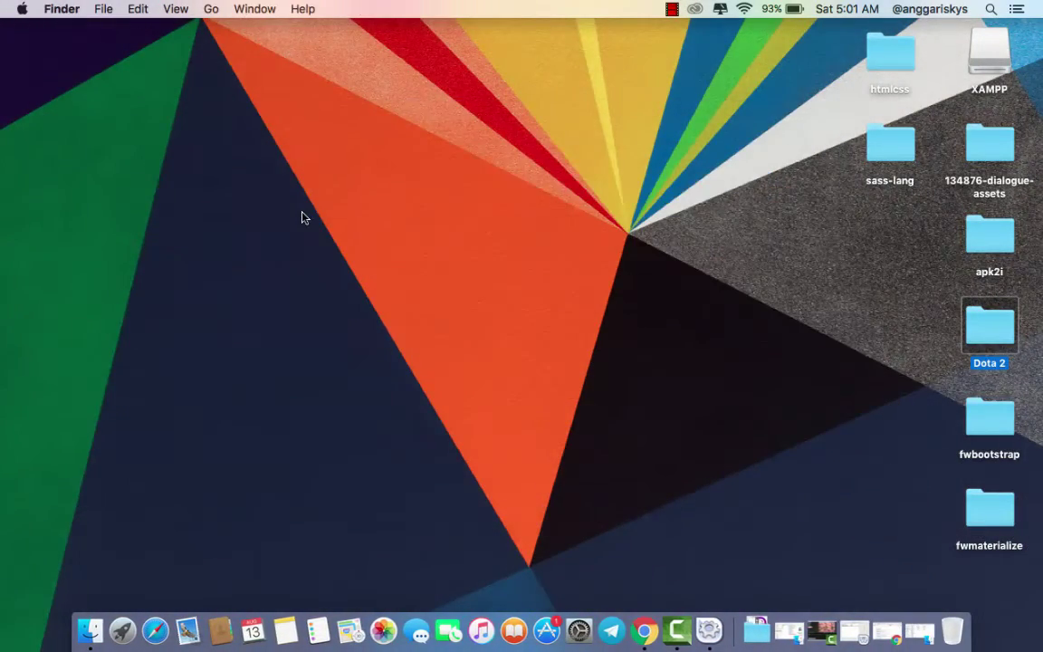
key(super+space)
text(sub)
key(Return)
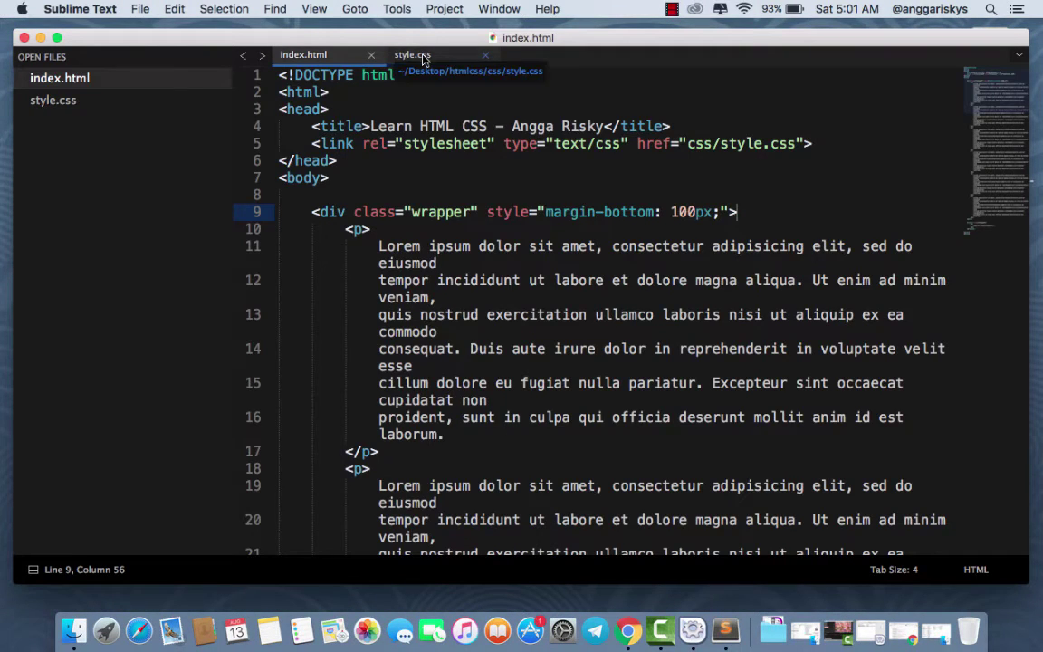
key(super+n)
drag(455, 58, 450, 146)
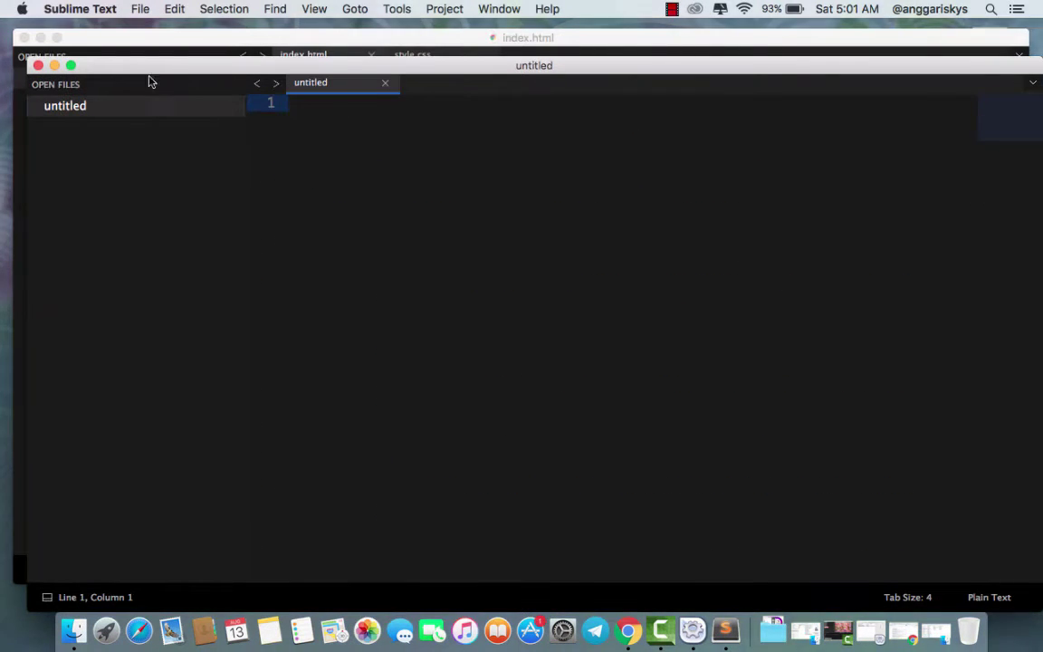
click(25, 39)
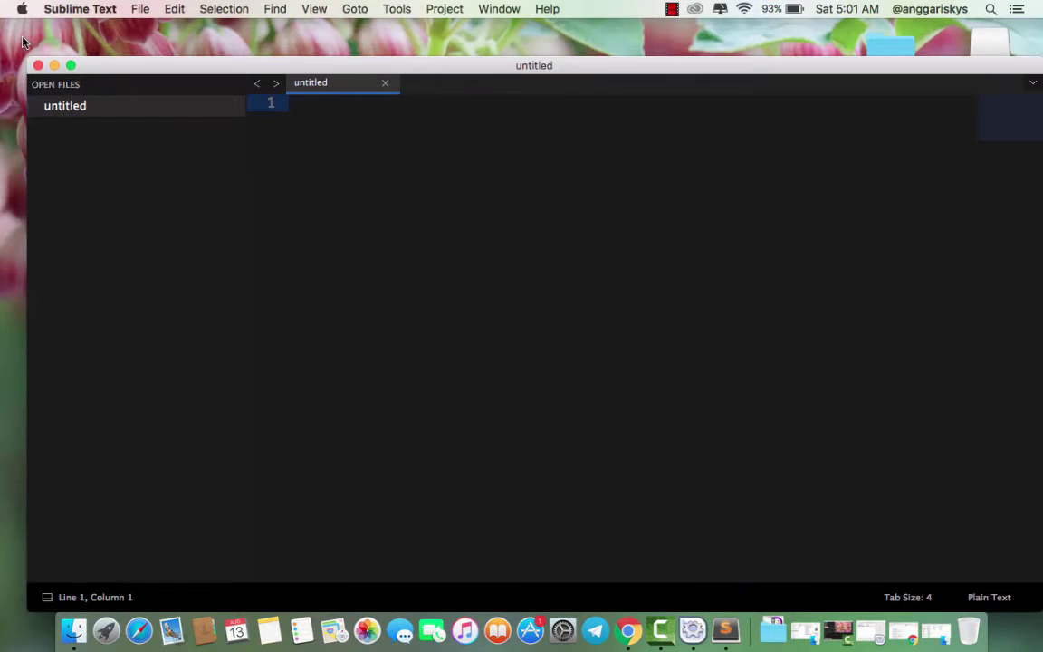
- Browse Finder to /Applications/XAMPP/htdocs to show the wordpress folder
click(73, 627)
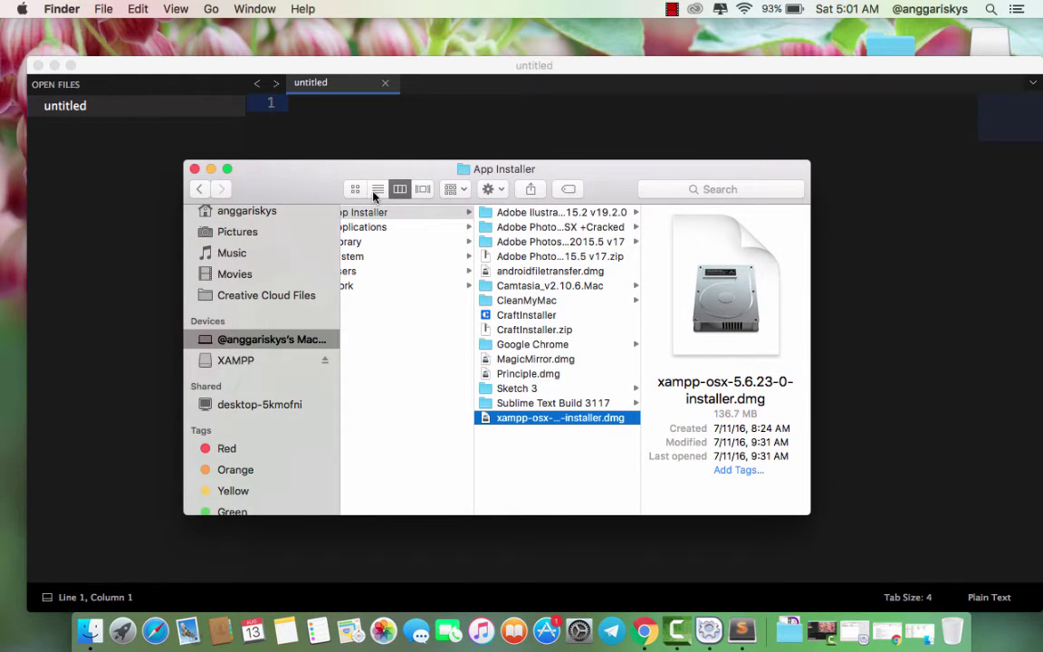
scroll(234, 259, up, 5)
click(258, 302)
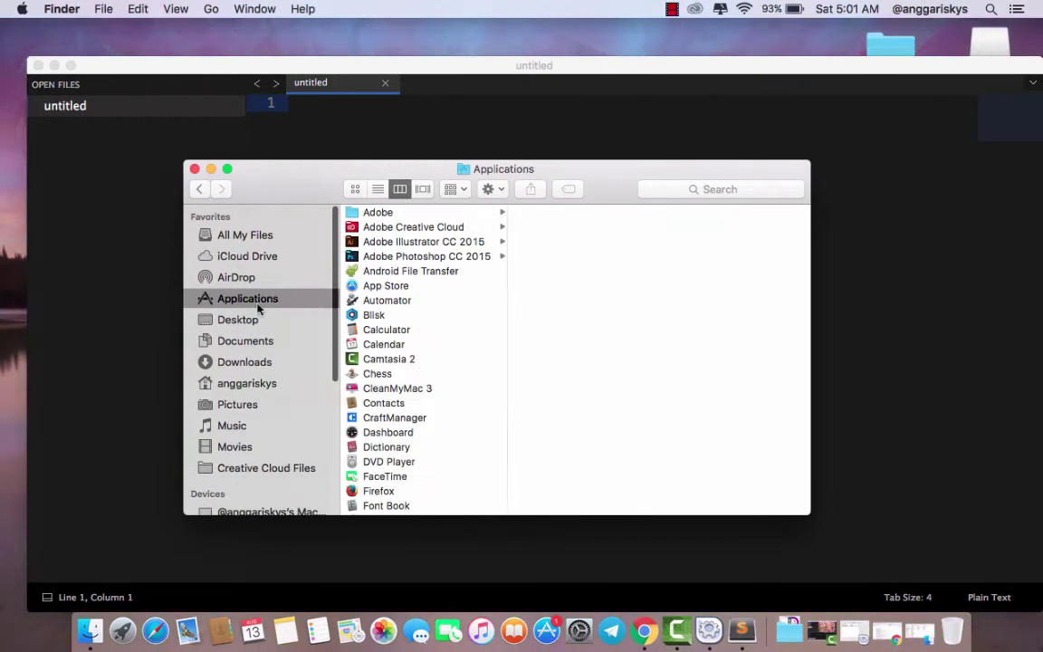
scroll(378, 286, down, 10)
click(382, 507)
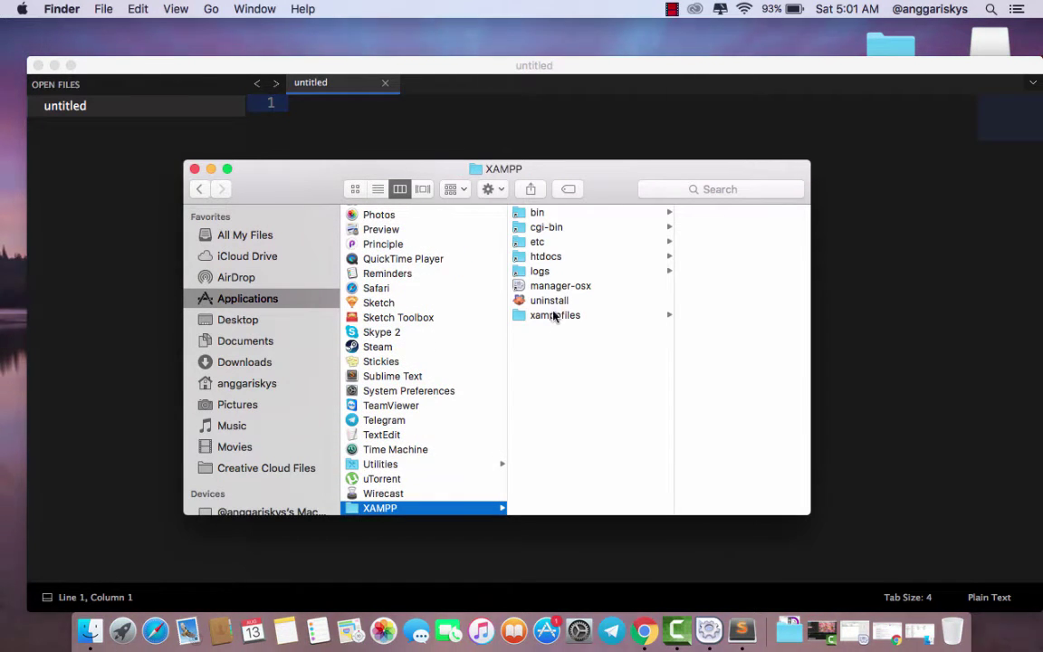
click(548, 256)
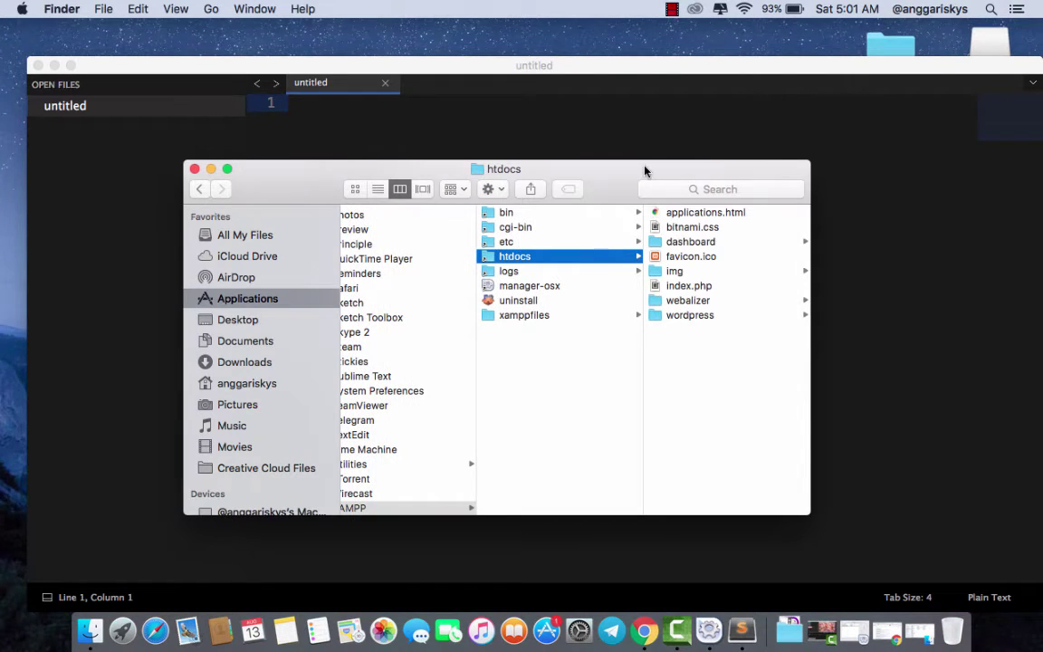
drag(680, 170, 775, 175)
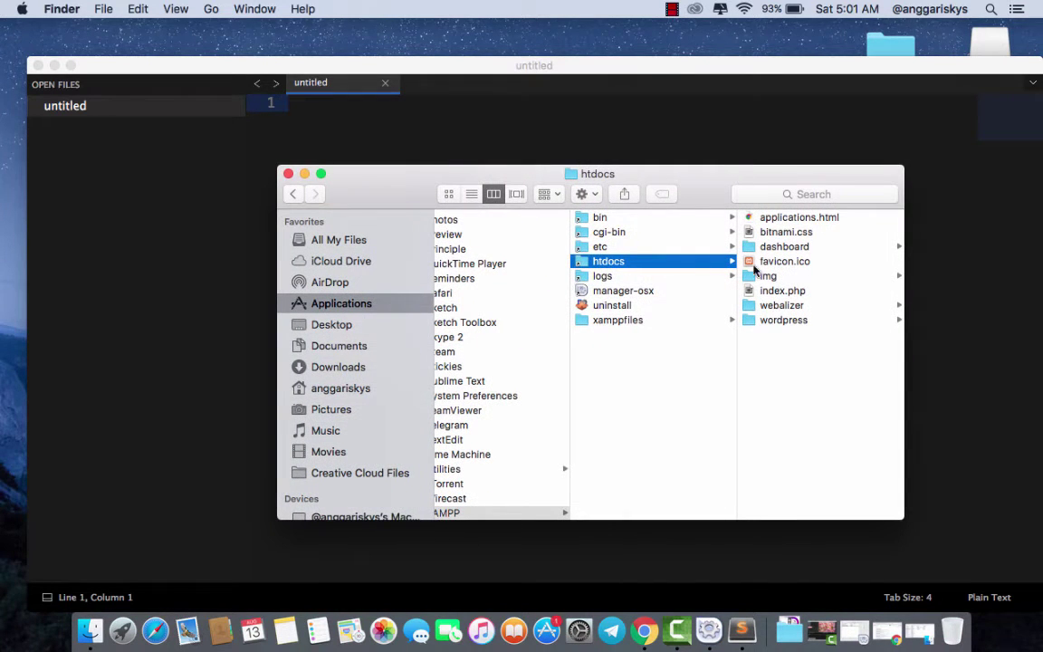
- Add the wordpress folder to the Sublime Text sidebar
click(776, 323)
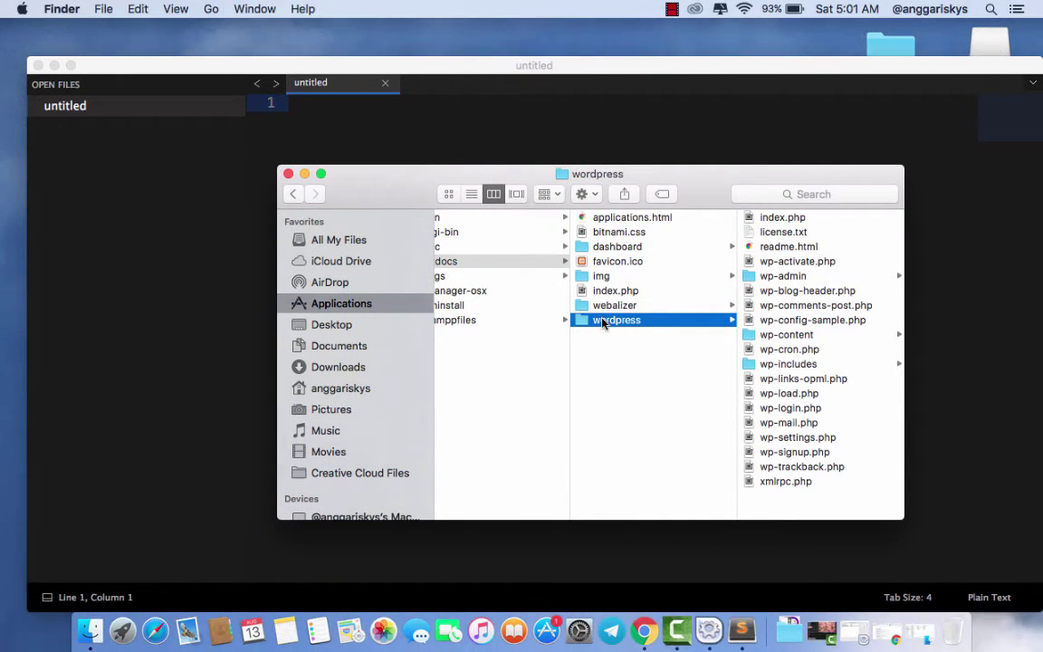
drag(602, 323, 200, 211)
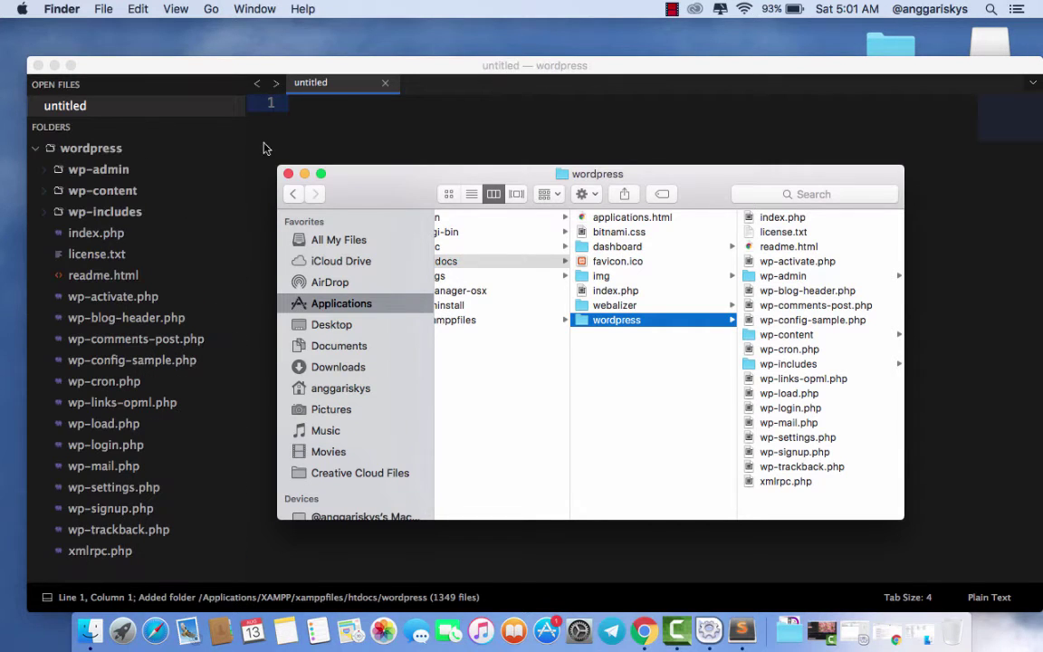
click(280, 136)
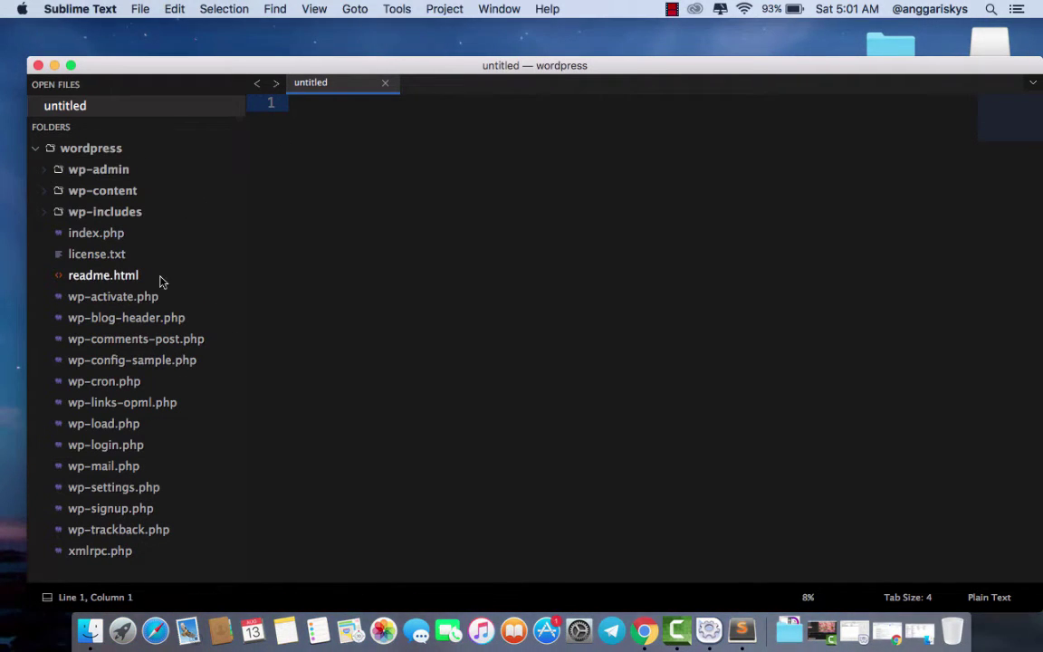
- Paste the copied configuration into wp-config-sample.php and save it
double_click(136, 362)
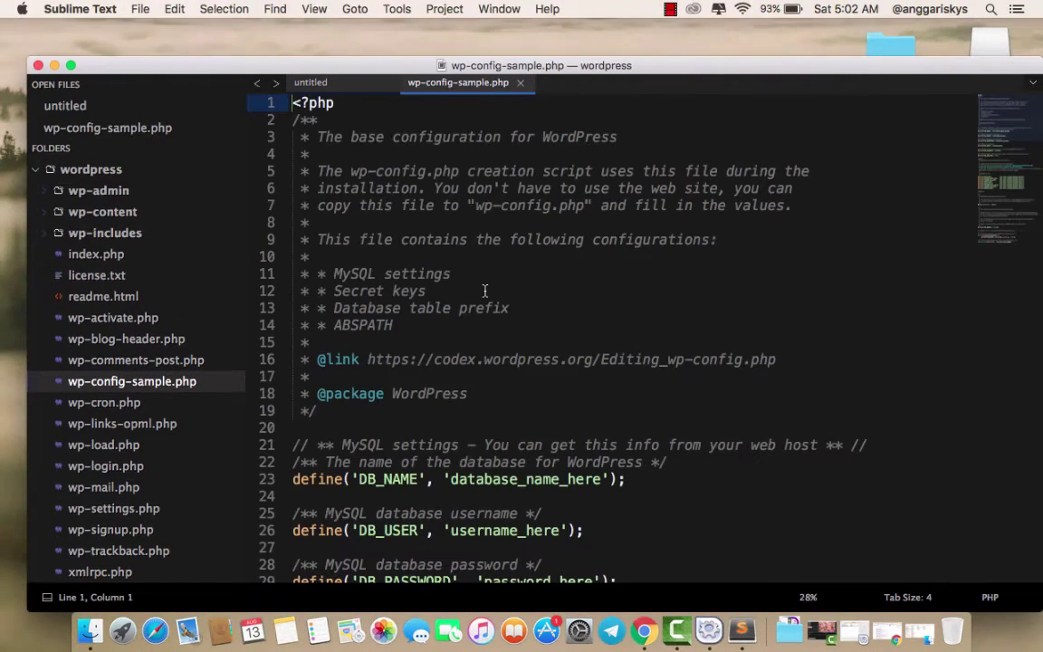
click(485, 291)
key(super+v)
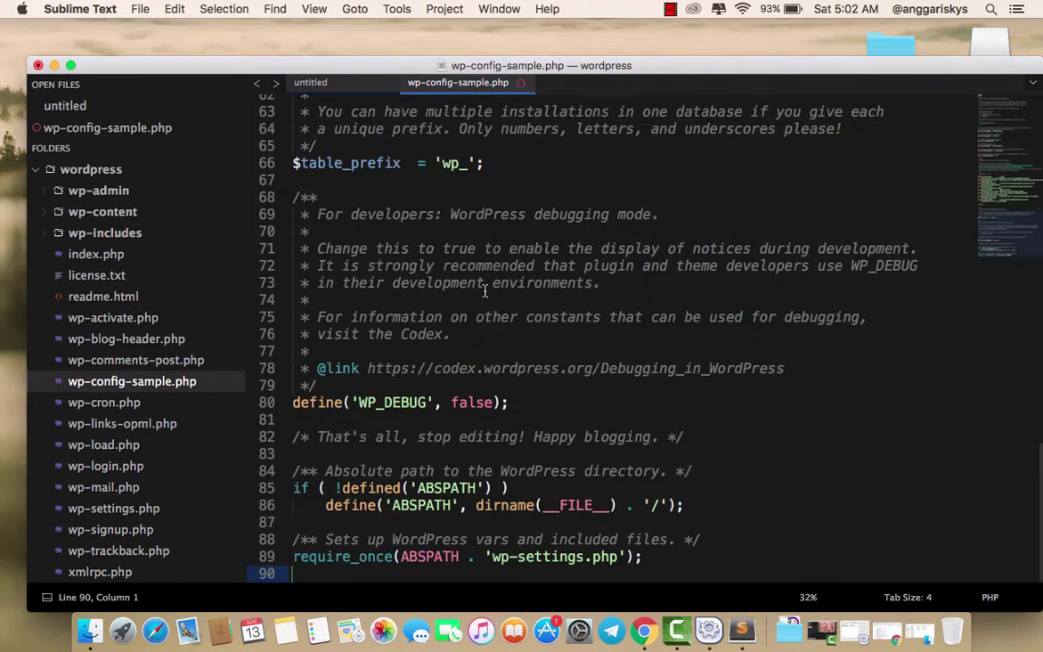
key(super+s)
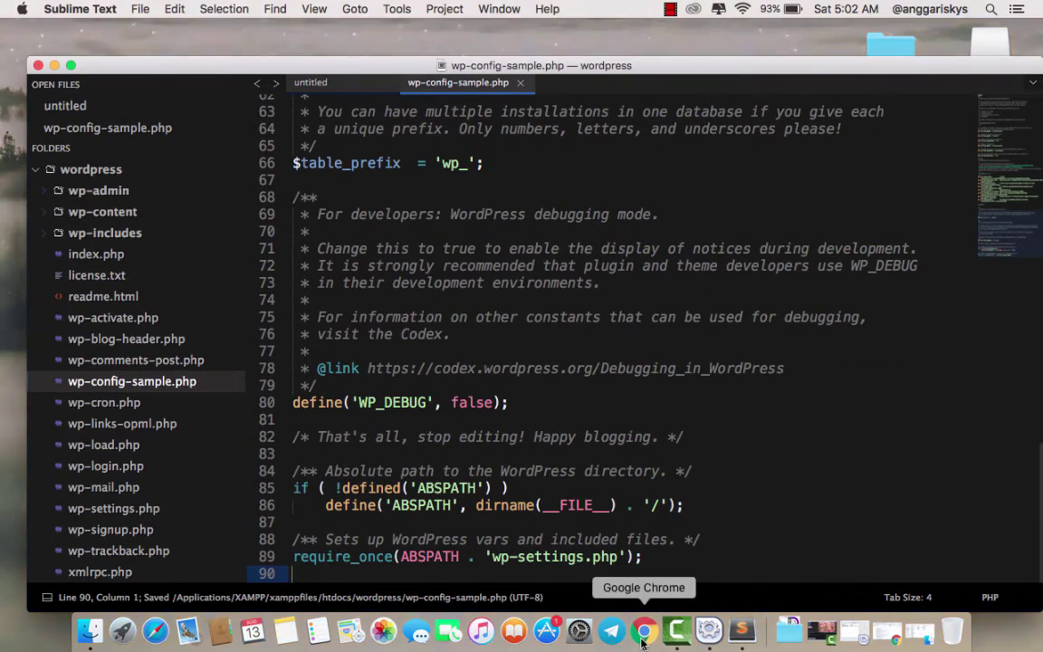
click(644, 630)
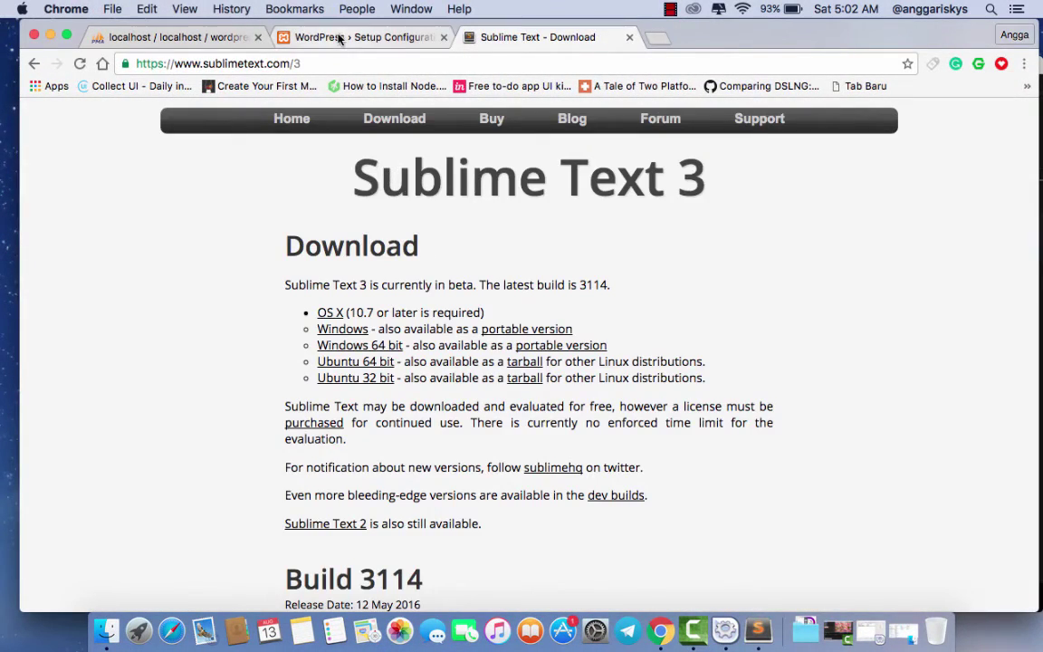
- Restart the install and clear the placeholder database username and password
click(333, 37)
click(273, 548)
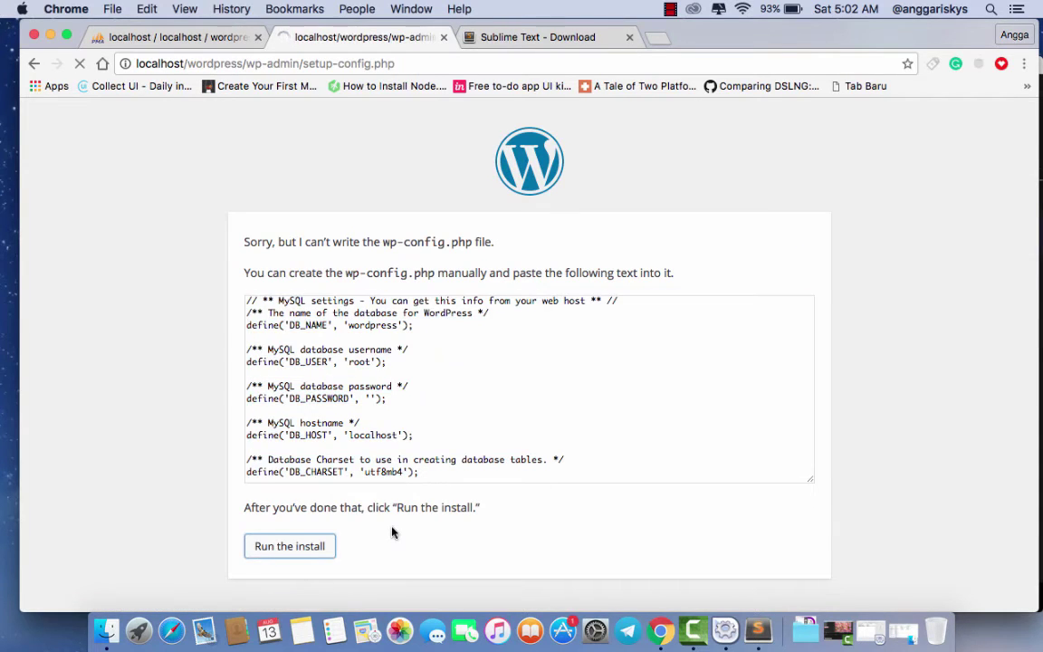
click(273, 544)
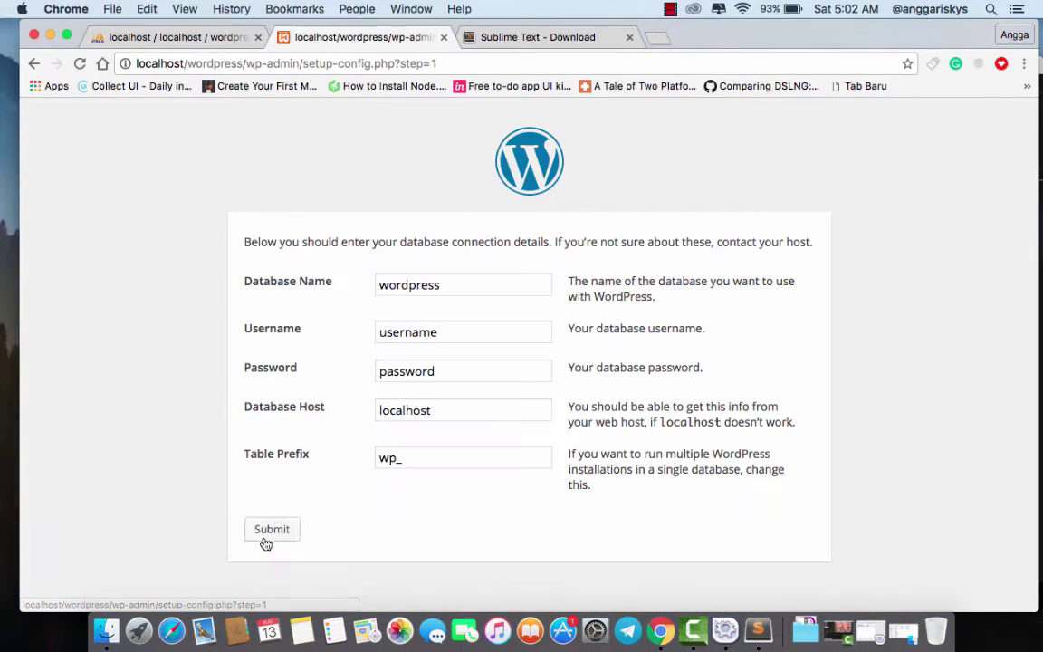
click(421, 332)
double_click(421, 331)
key(BackSpace)
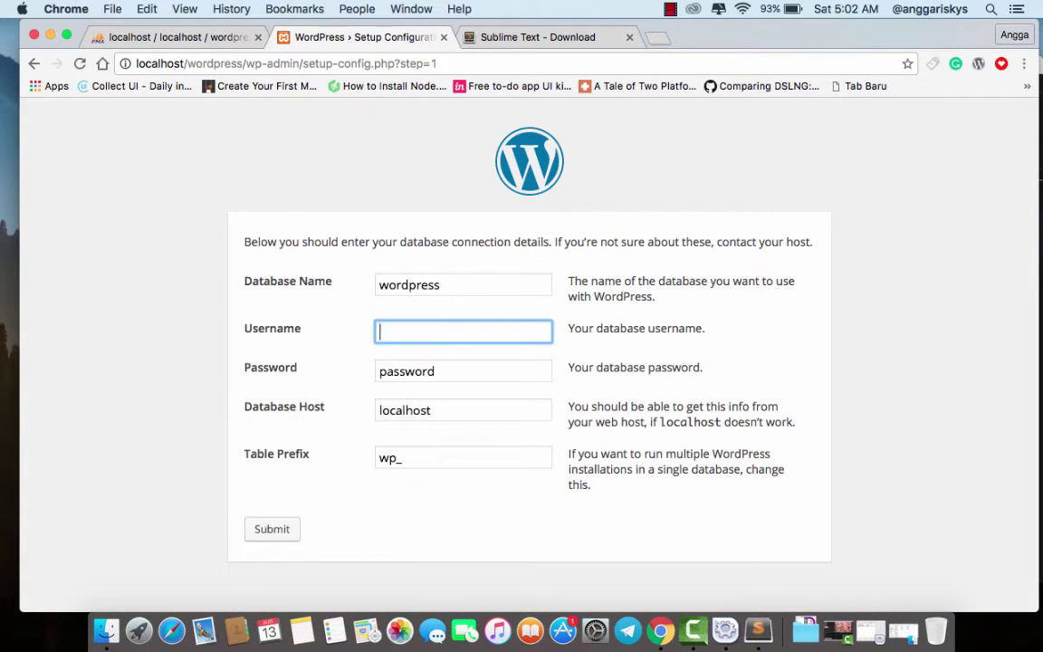
double_click(419, 371)
key(BackSpace)
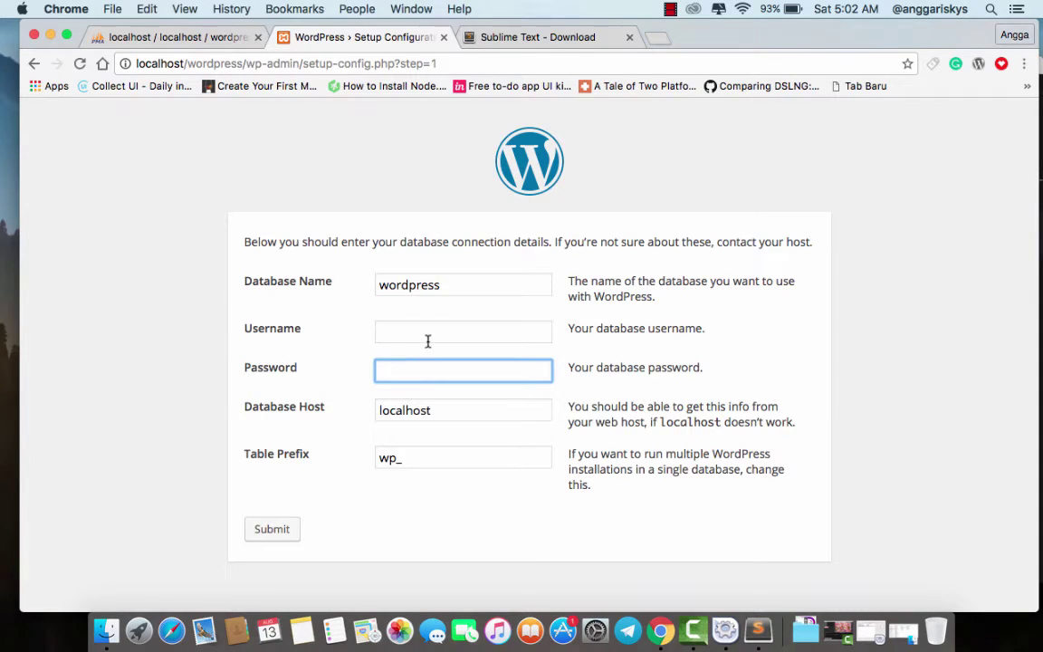
- Submit with username root, then select all the generated wp-config text
click(428, 334)
text(root)
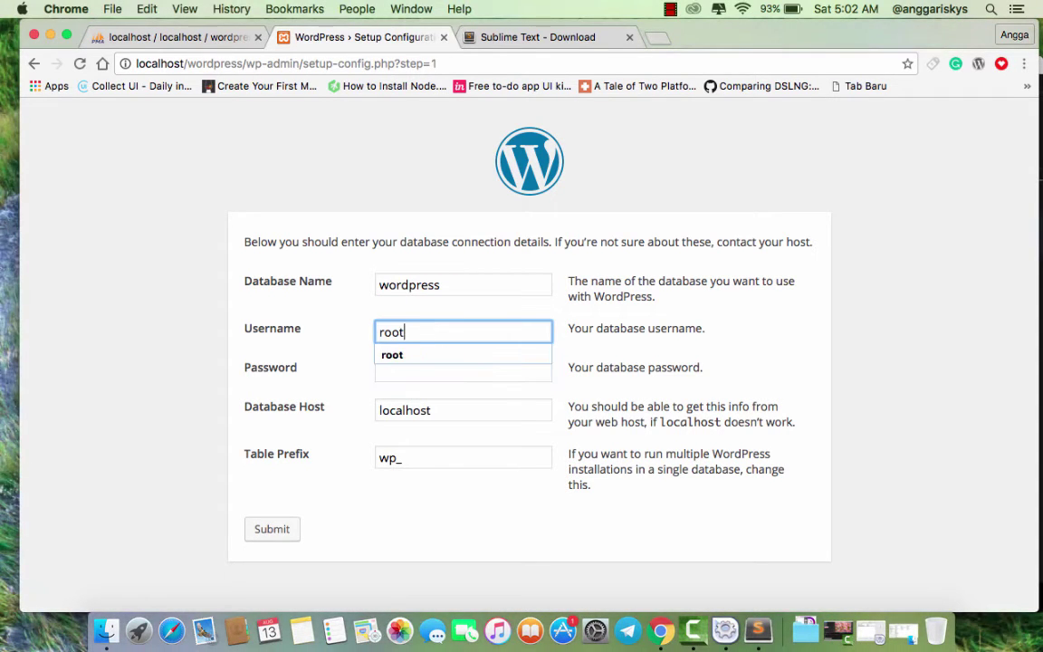
click(272, 529)
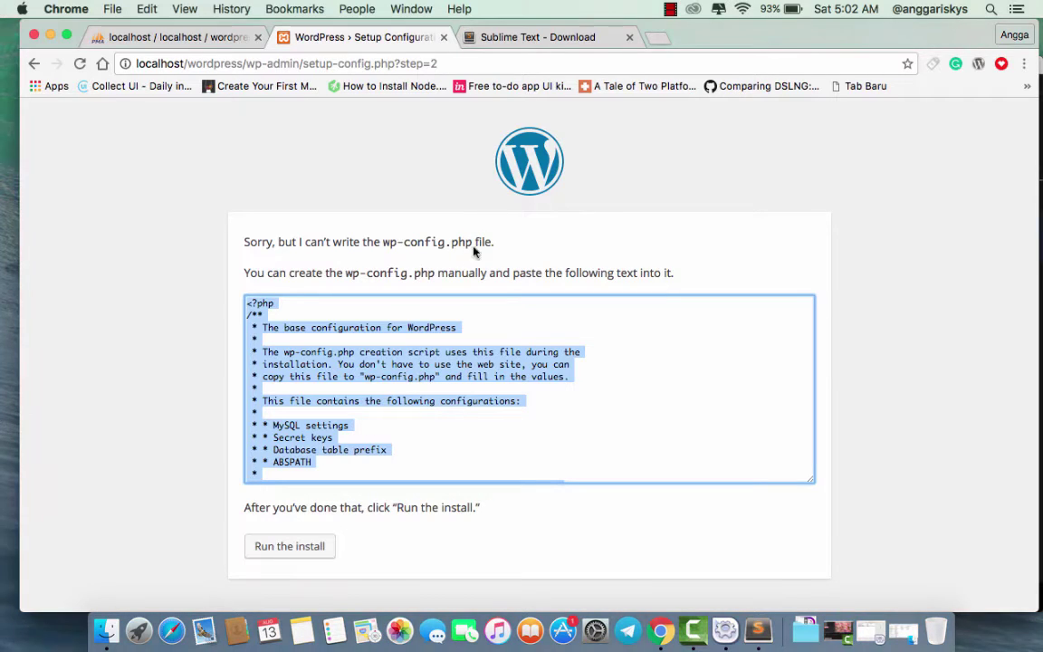
click(467, 371)
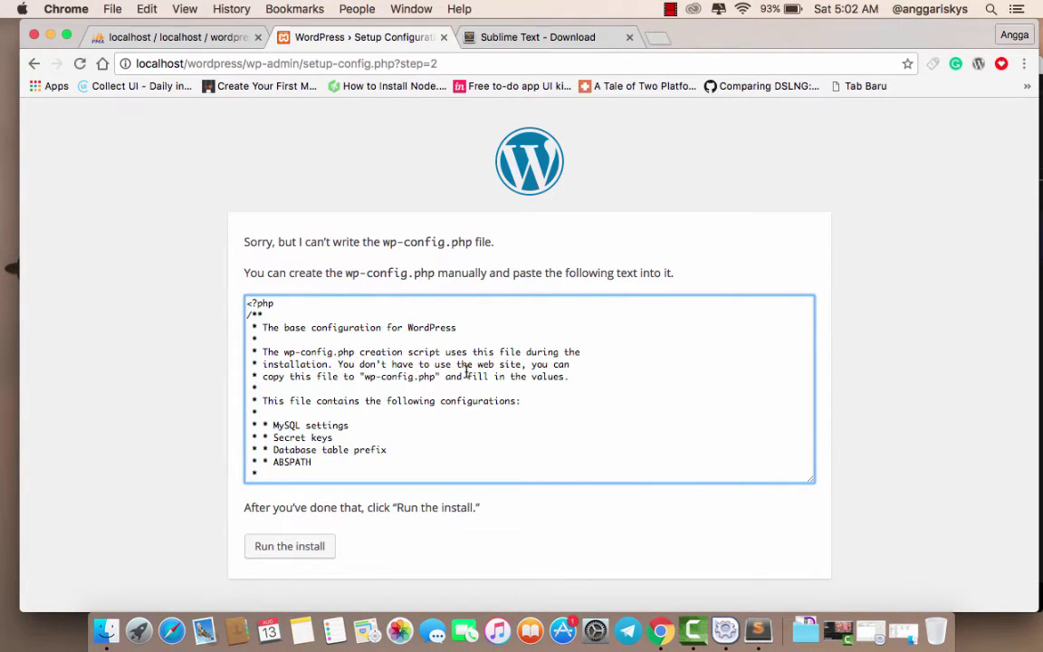
key(super+a)
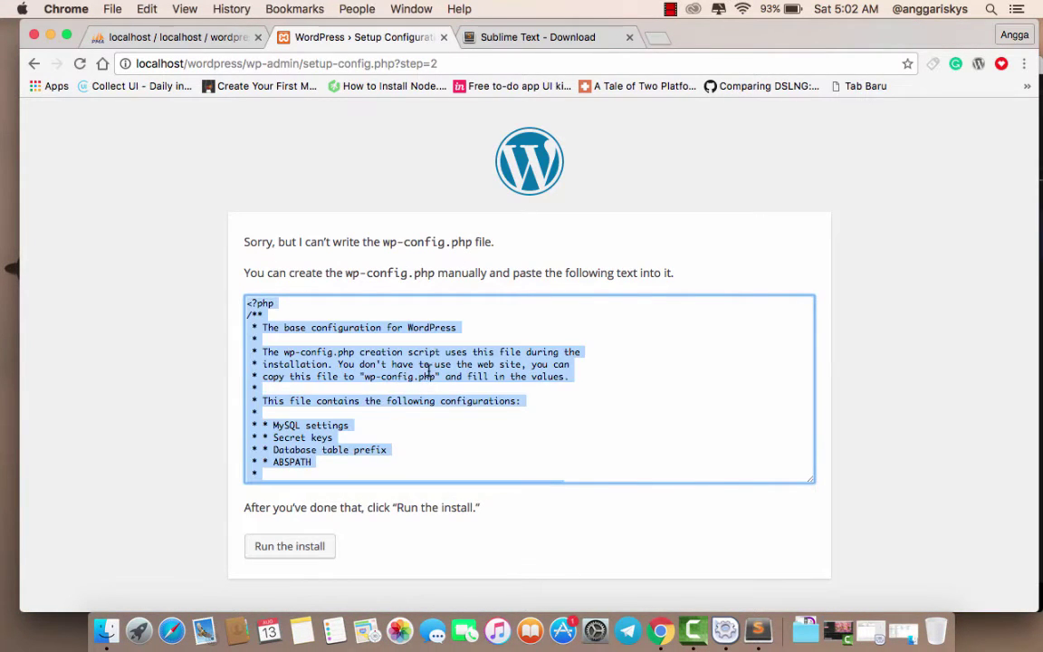
click(758, 631)
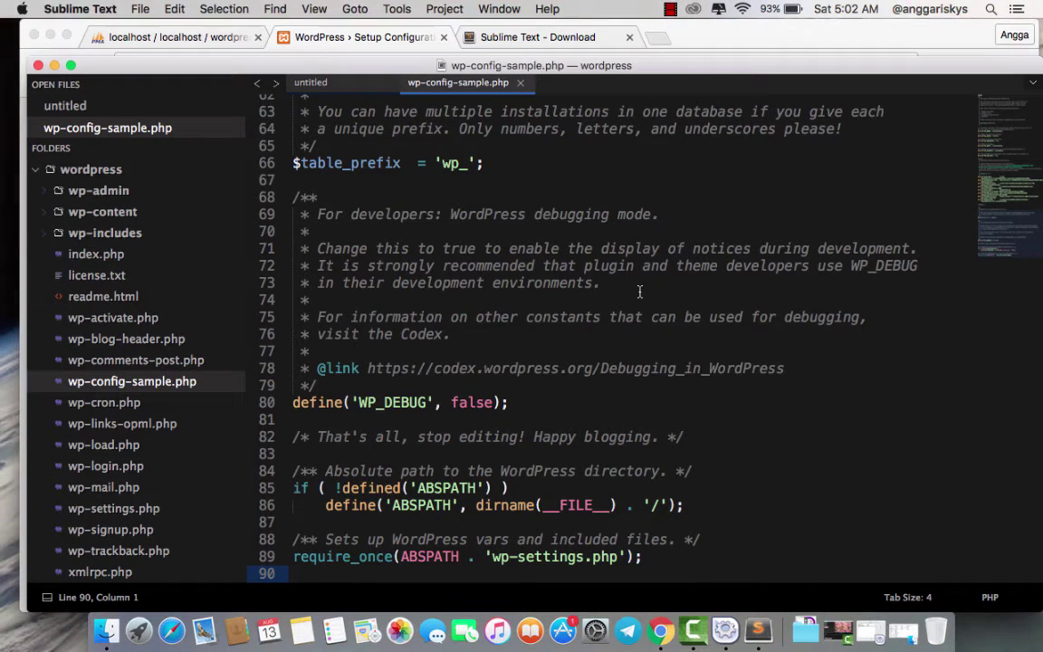
- Paste the configuration into a new file and save it as wp-config.php
key(super+n)
key(super+v)
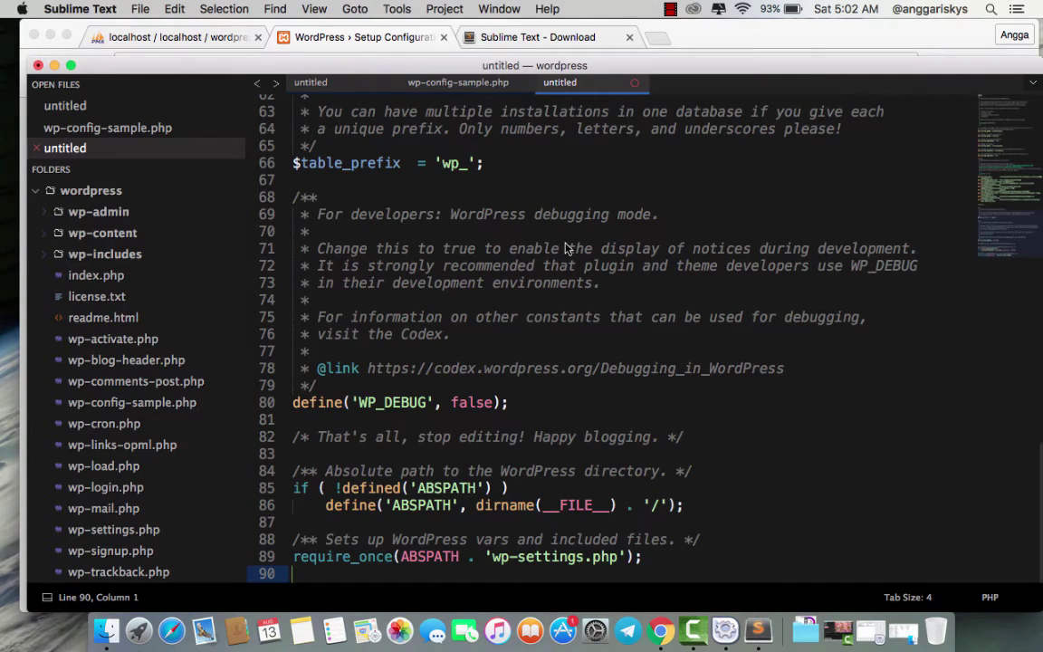
key(super+s)
text(wp-)
text(config.php)
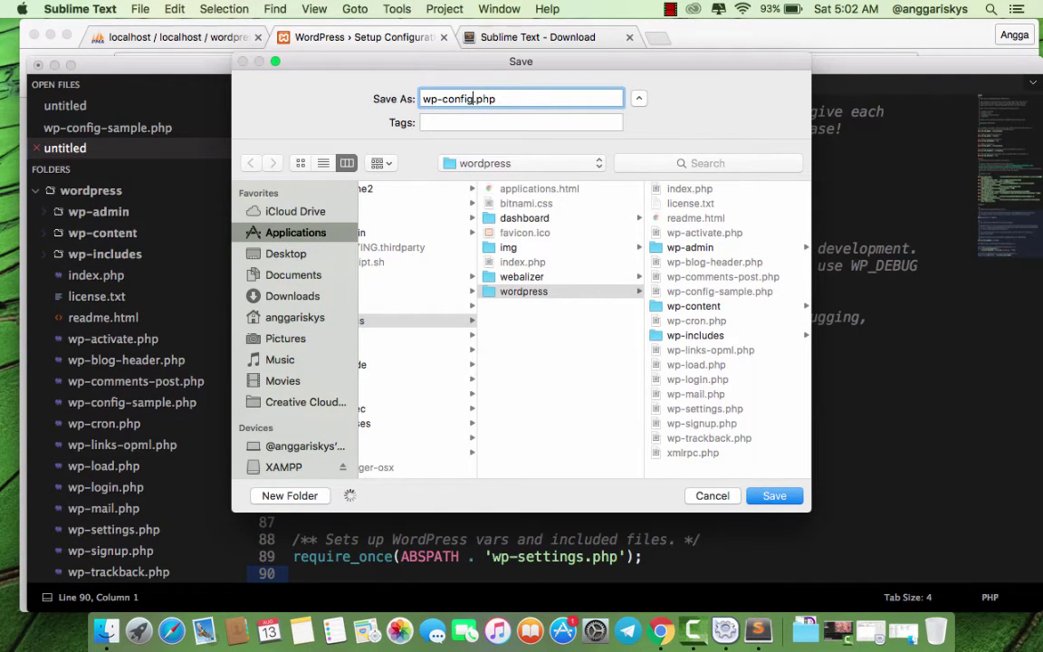
key(Return)
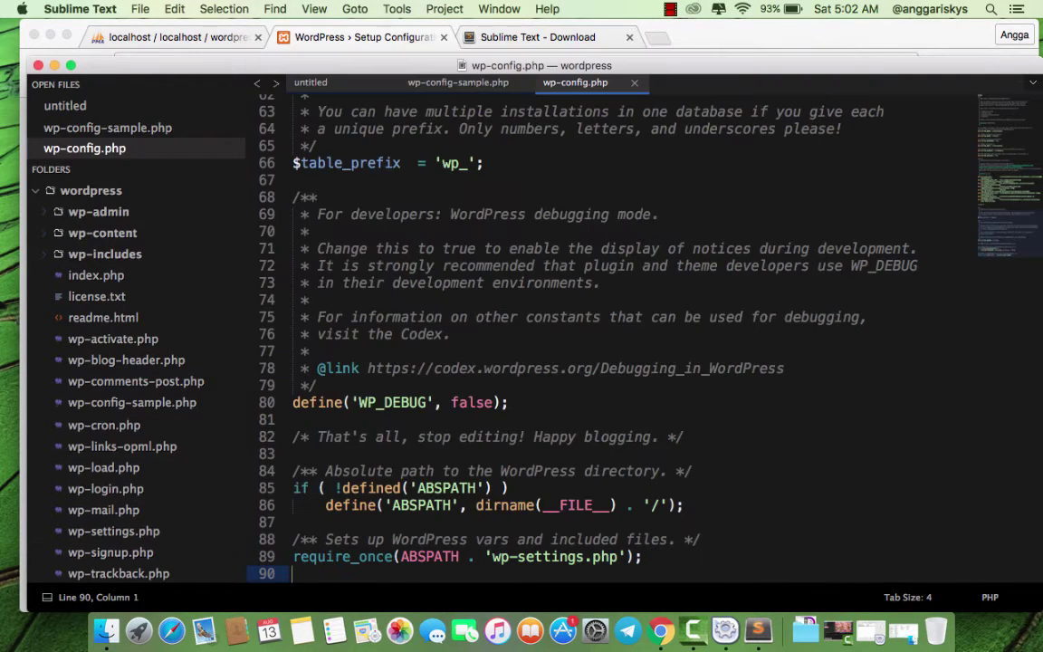
- Close the sample and untitled files, then run the WordPress install
click(519, 83)
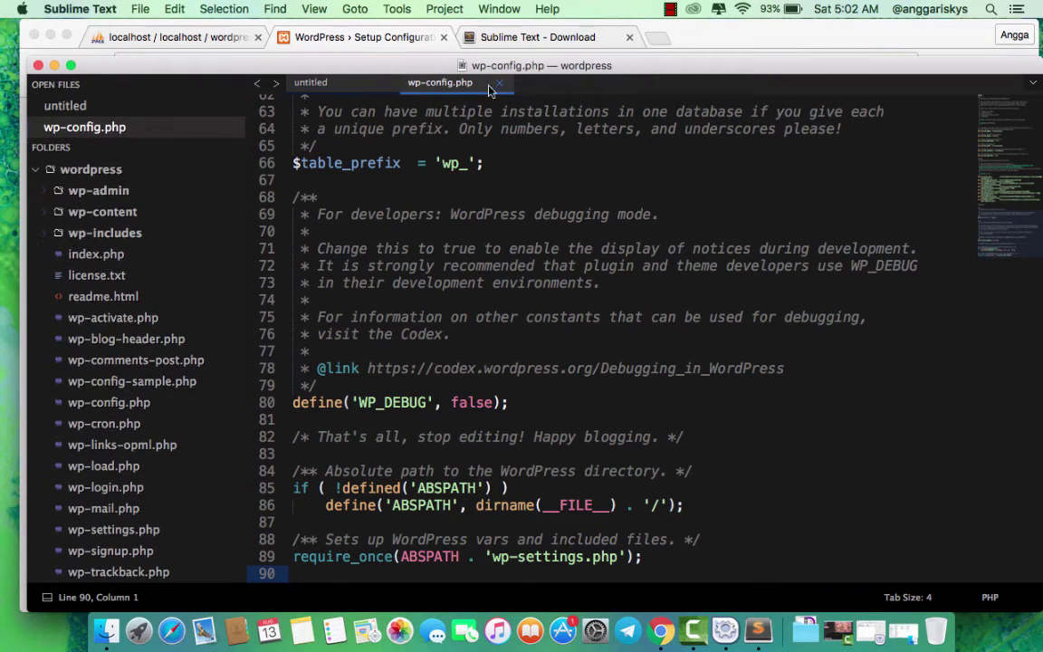
click(383, 82)
click(329, 37)
click(288, 548)
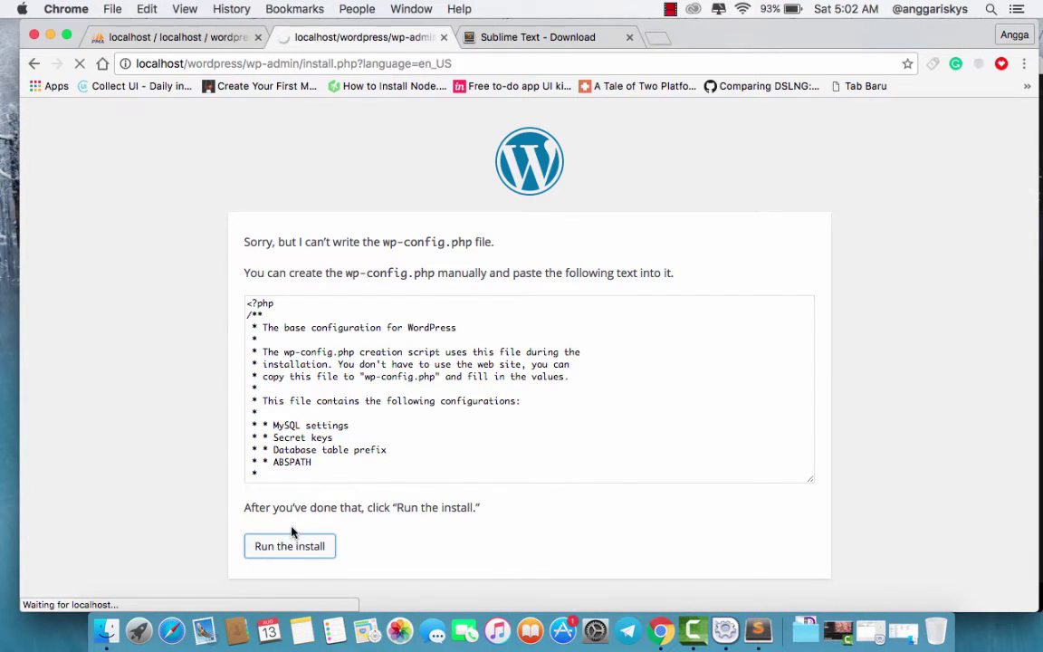
- Enter the site title and the admin username
scroll(343, 450, down, 1)
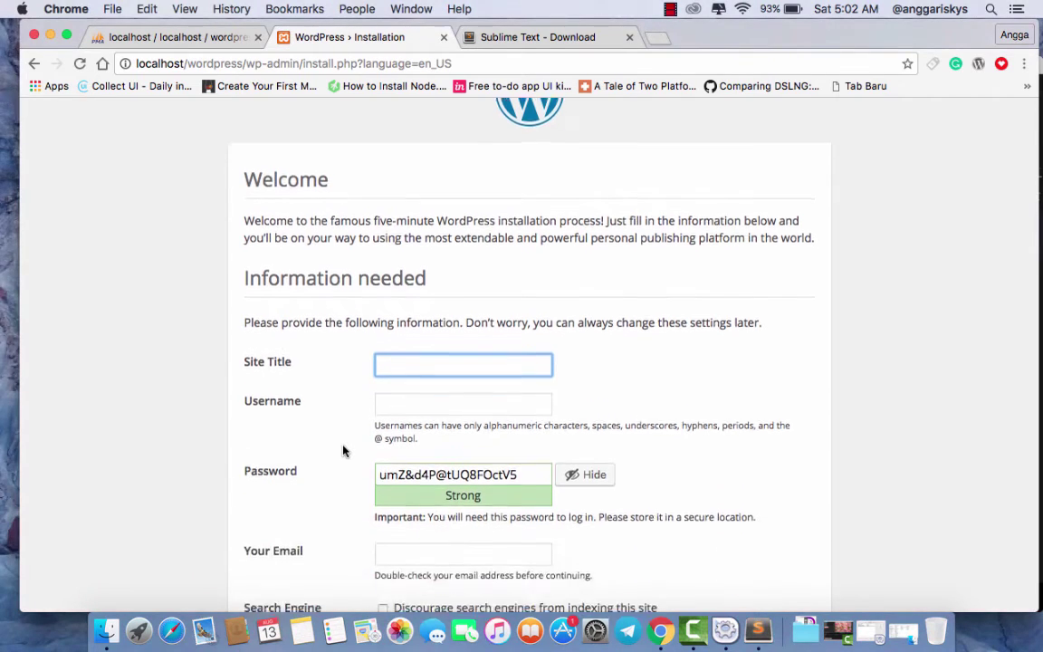
scroll(343, 450, down, 1)
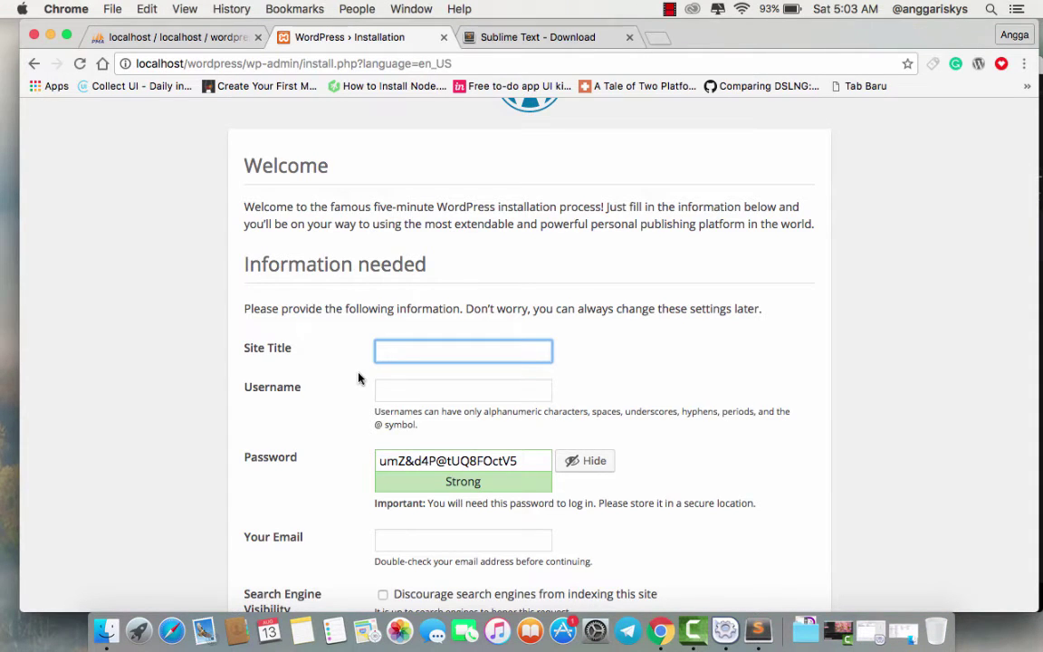
text(Angga's Si)
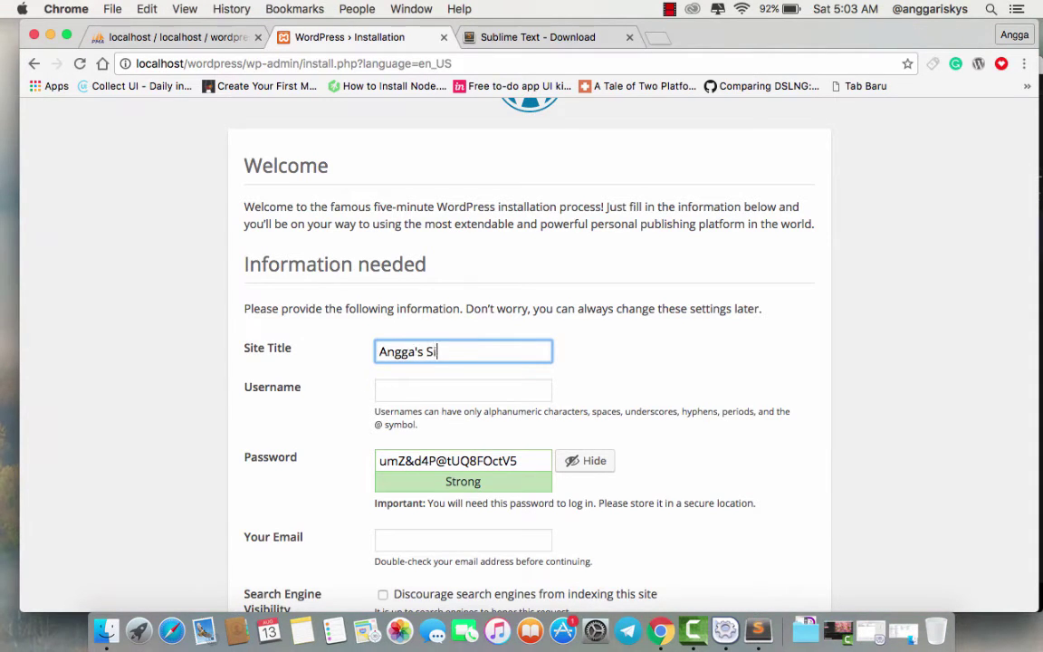
text(te)
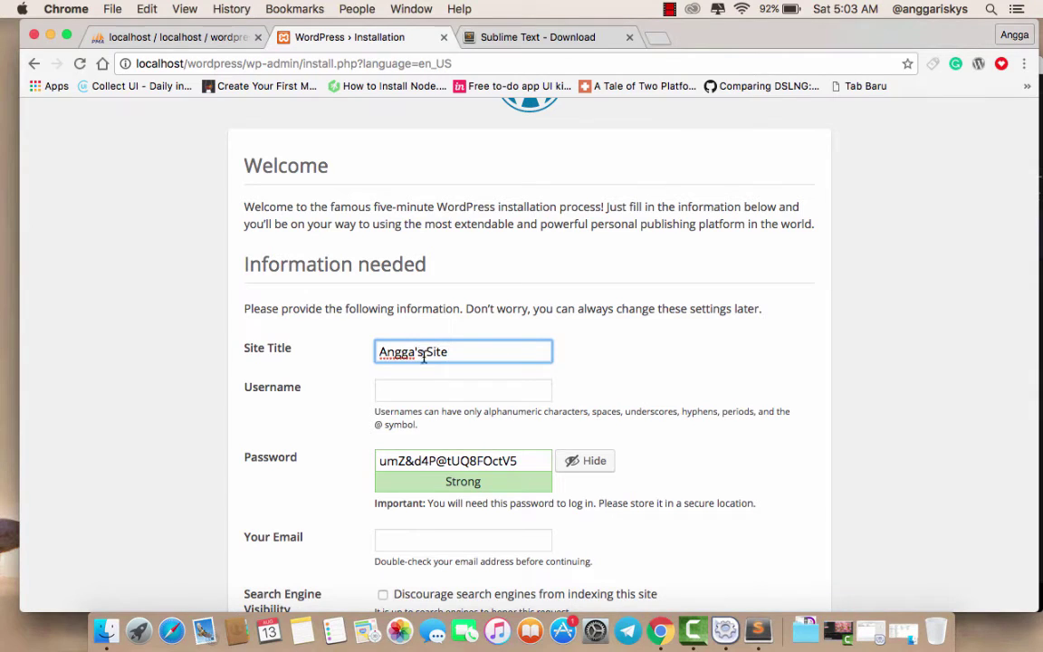
click(426, 353)
key(BackSpace)
key(BackSpace)
scroll(405, 334, down, 2)
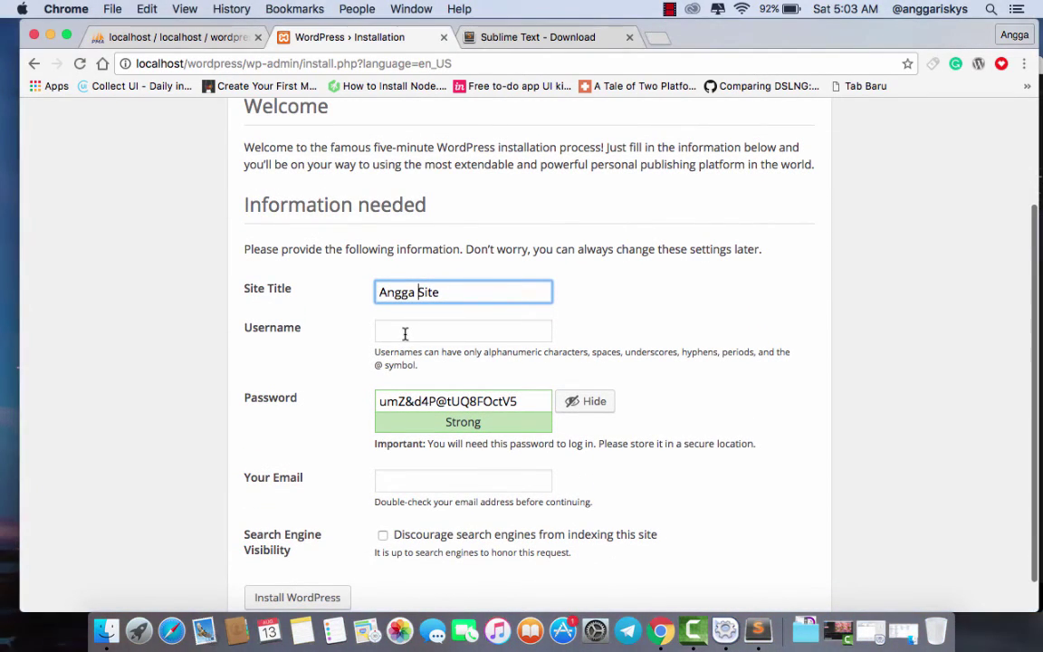
click(405, 334)
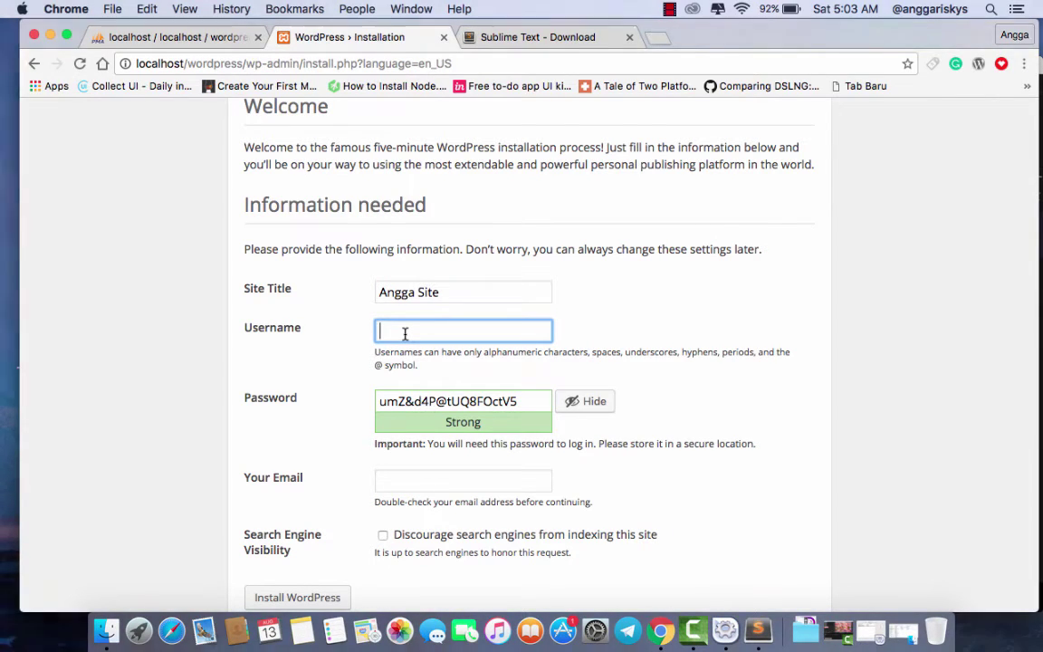
text(angg)
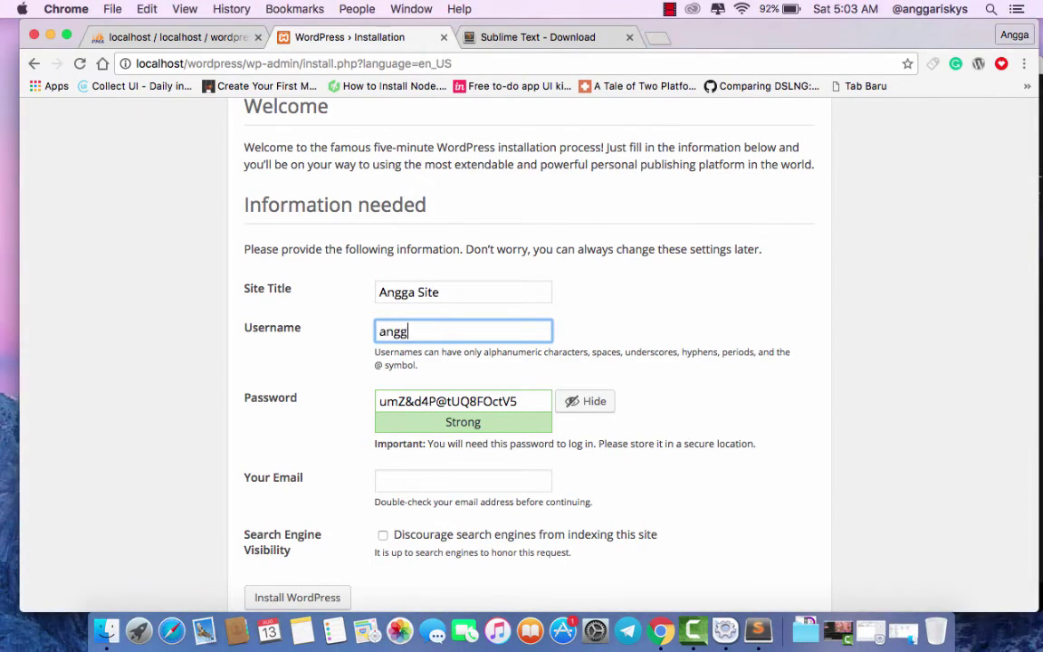
text(ariskys)
- Replace the generated password with a custom weak one and confirm its use
scroll(462, 398, down, 1)
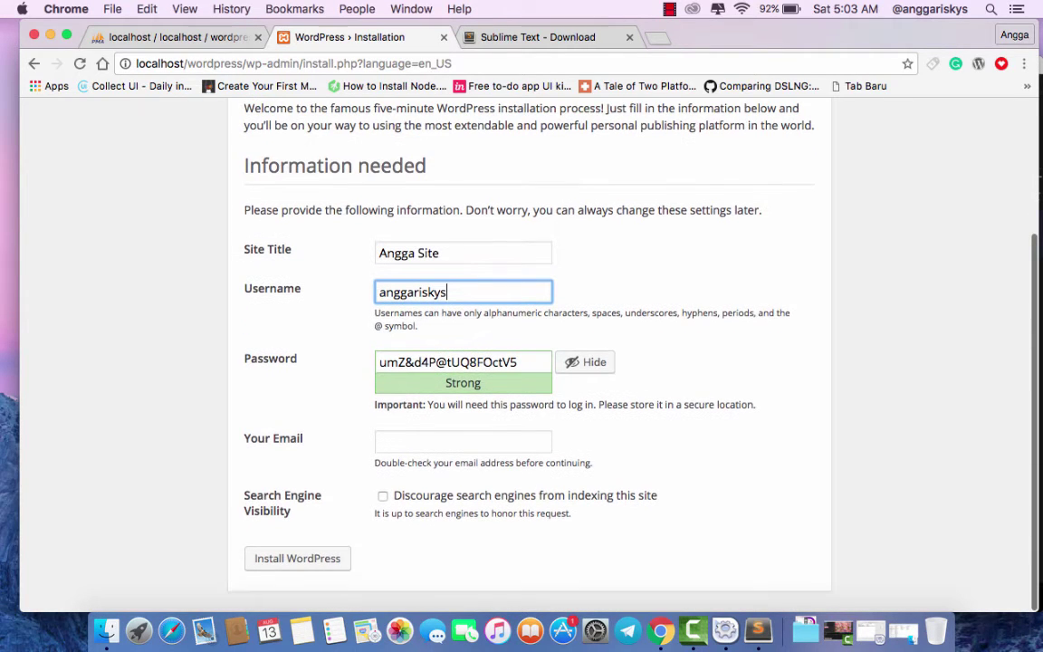
click(524, 363)
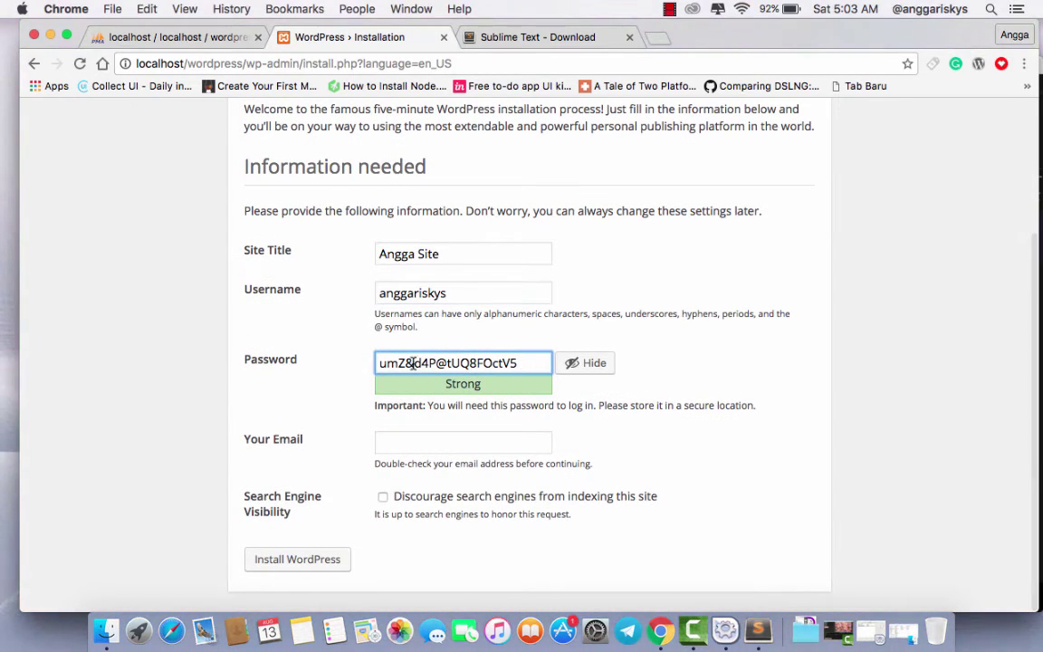
triple_click(380, 367)
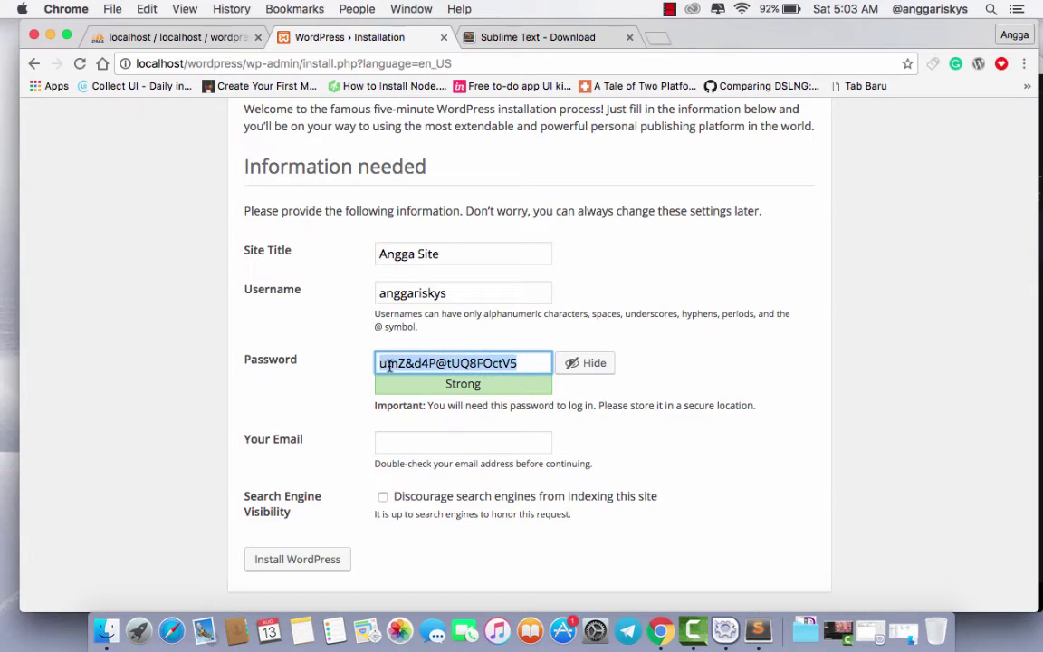
key(BackSpace)
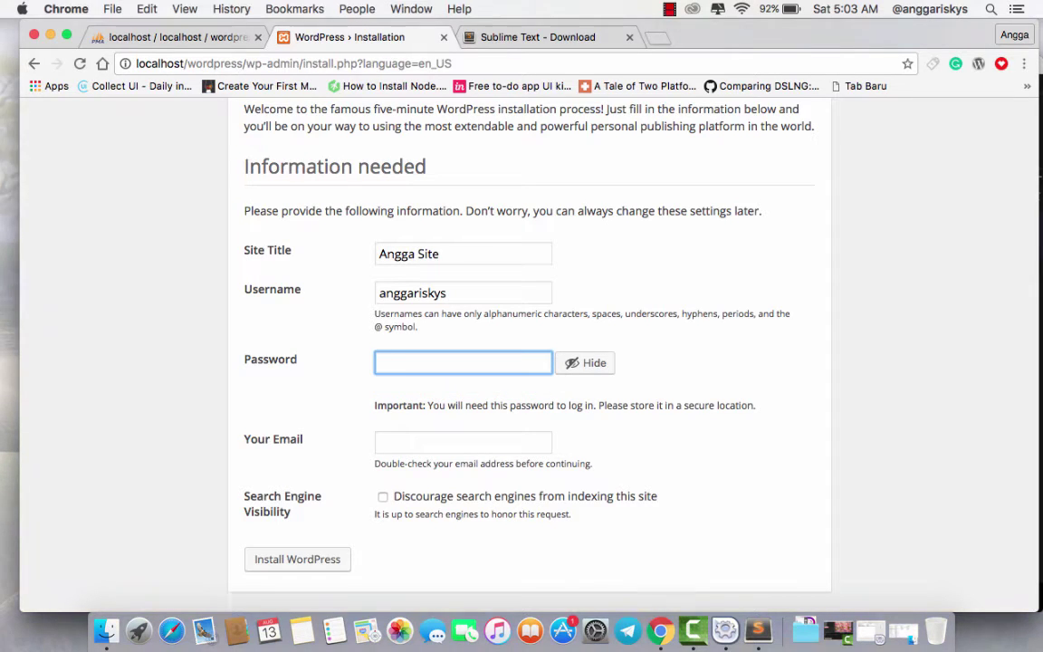
text(MyPasswor)
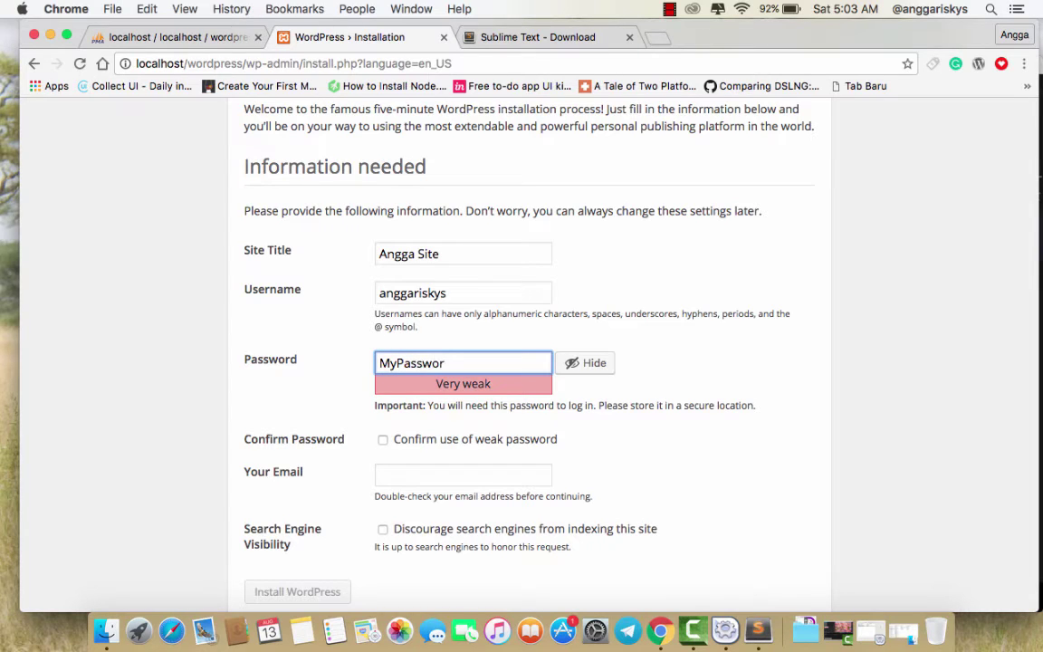
text(d123)
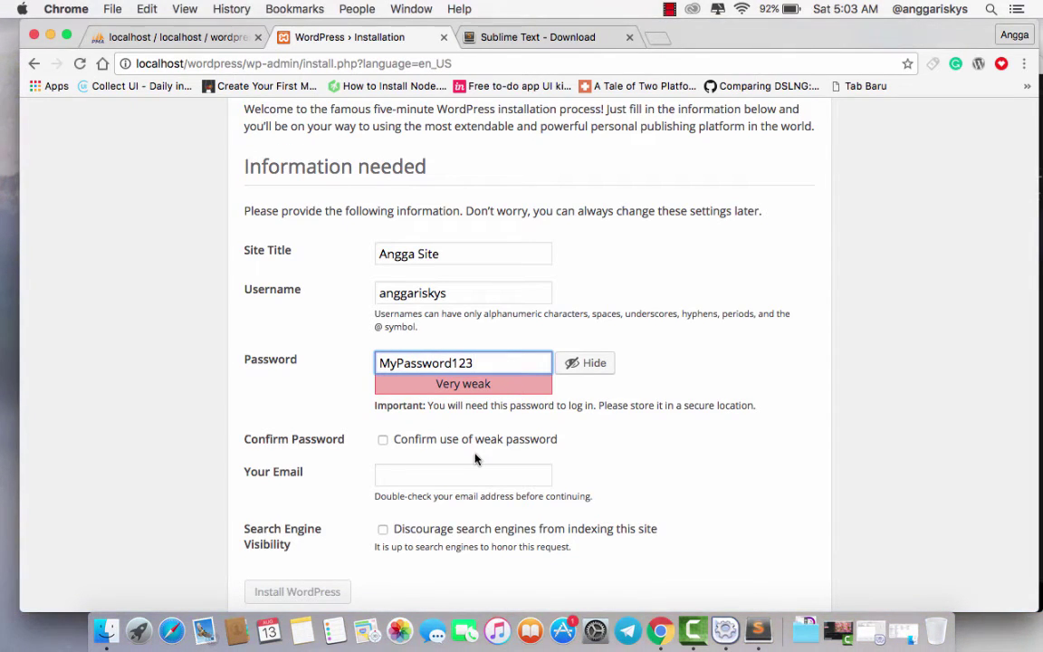
click(446, 449)
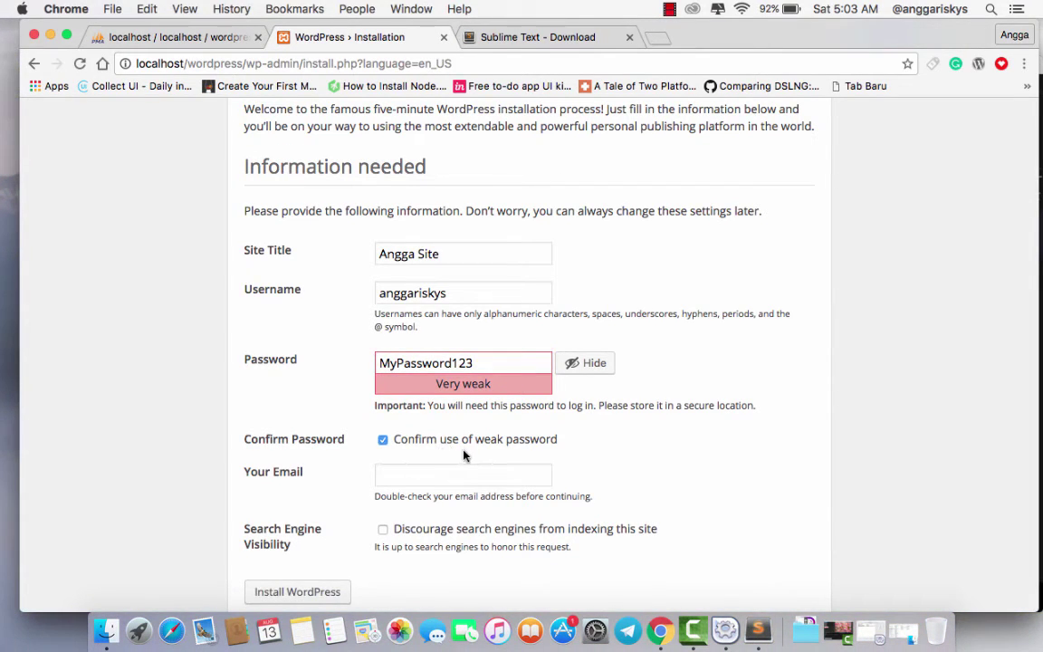
- Enter the admin e-mail, install WordPress, and close the Sublime Text download tab
scroll(463, 456, down, 2)
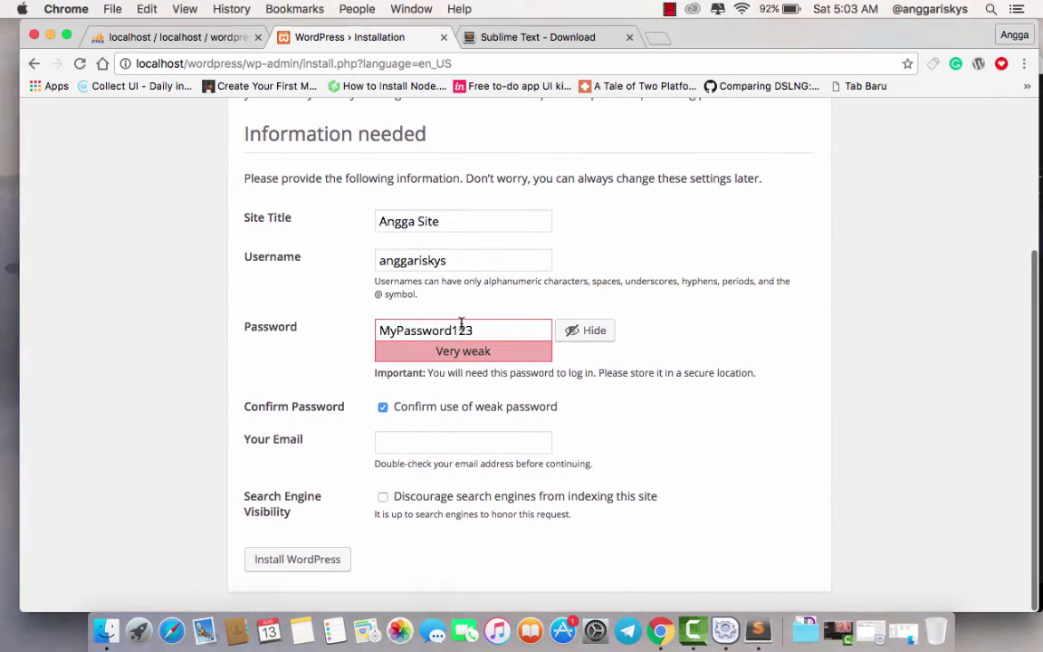
click(424, 448)
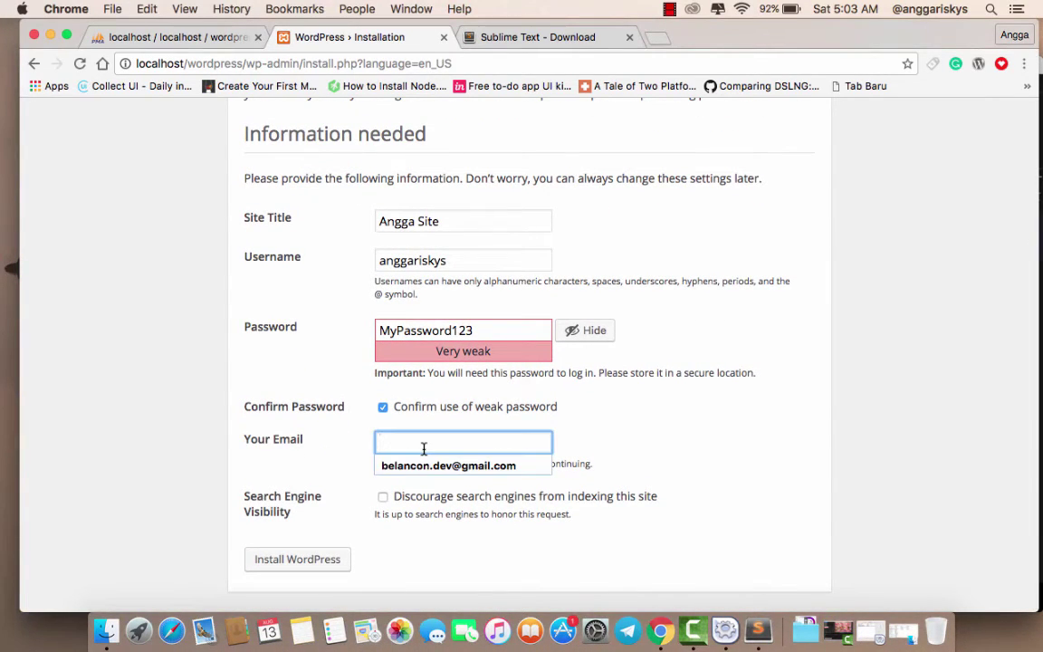
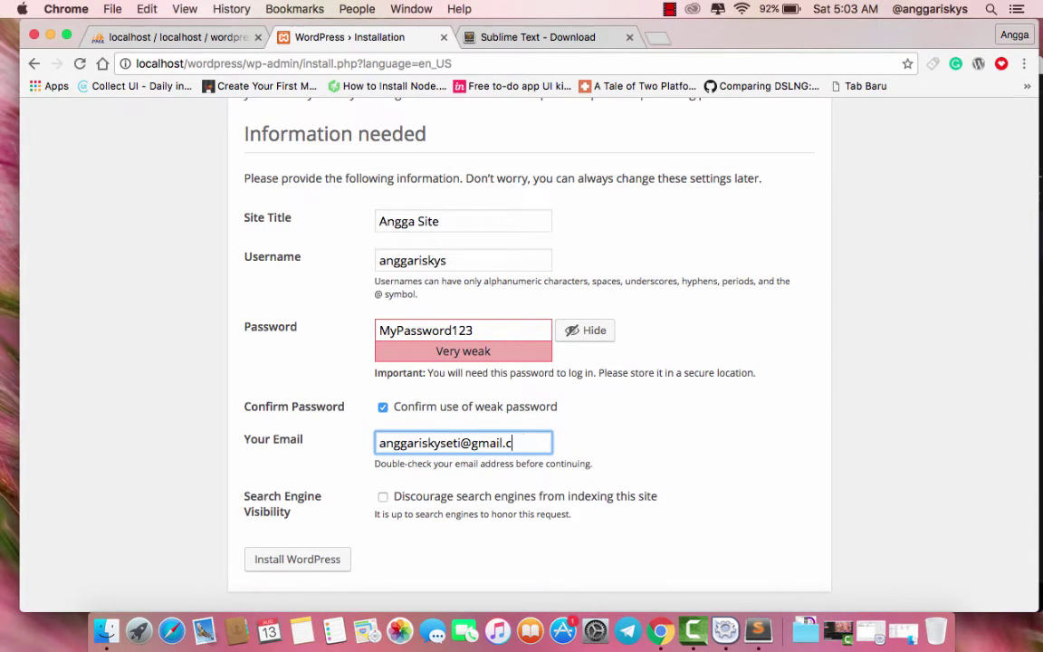
click(299, 559)
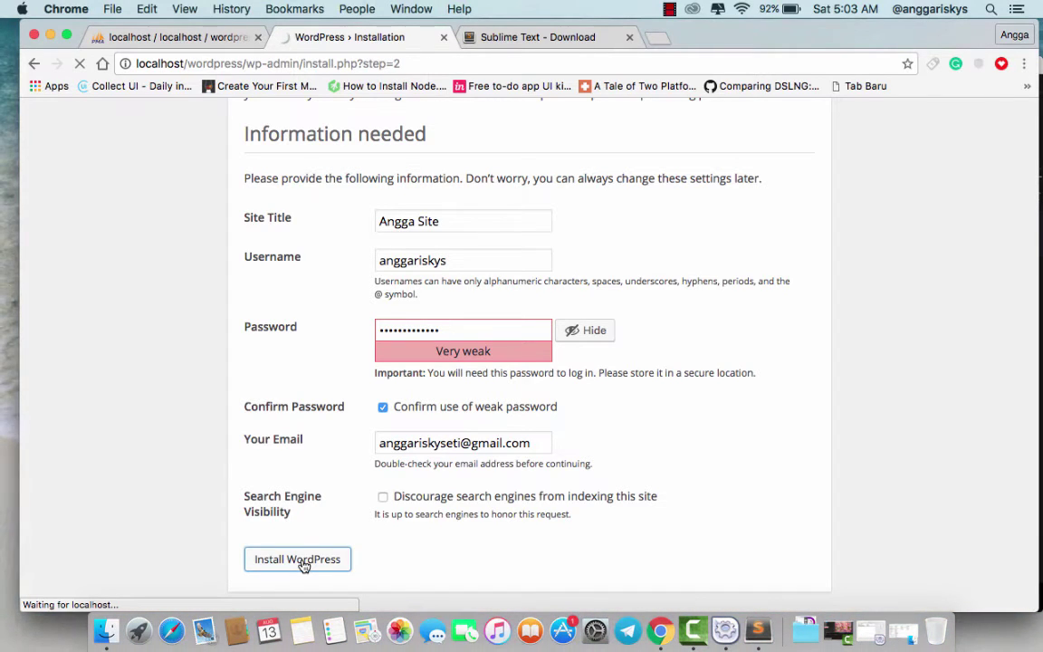
click(519, 36)
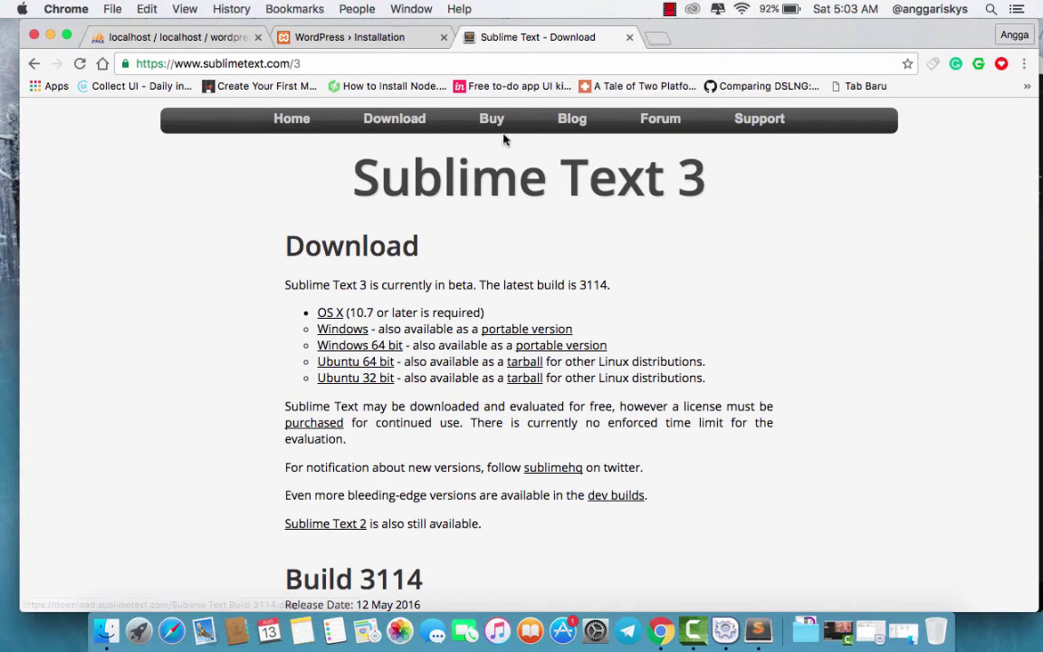
click(629, 37)
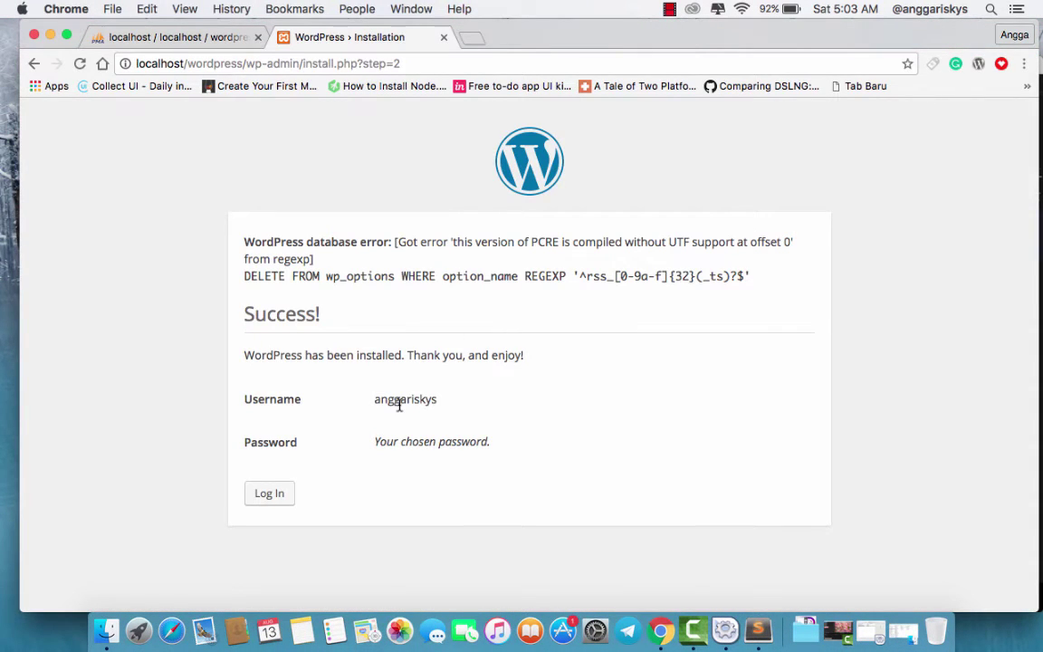
- Log in with the admin username and password, with Remember Me ticked
click(278, 500)
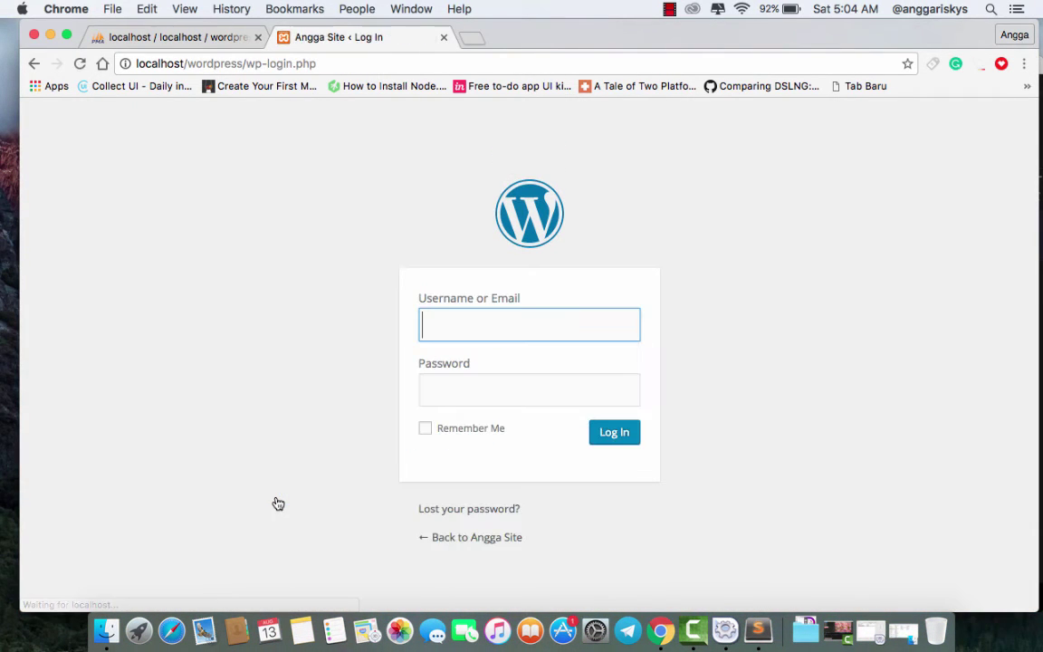
text(anggaris)
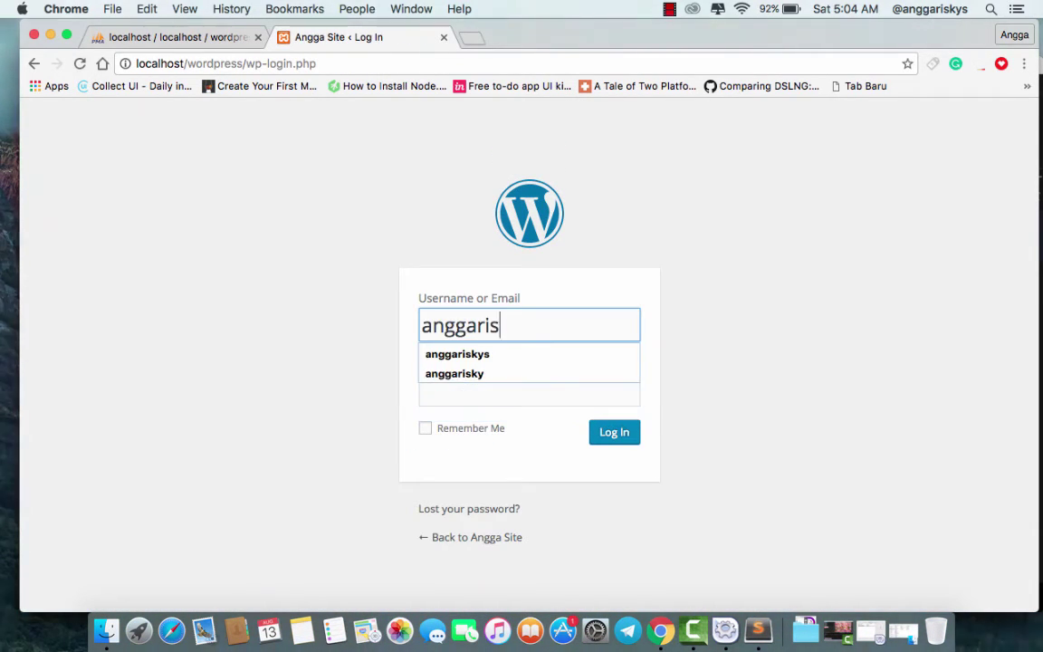
text(kys)
key(Tab)
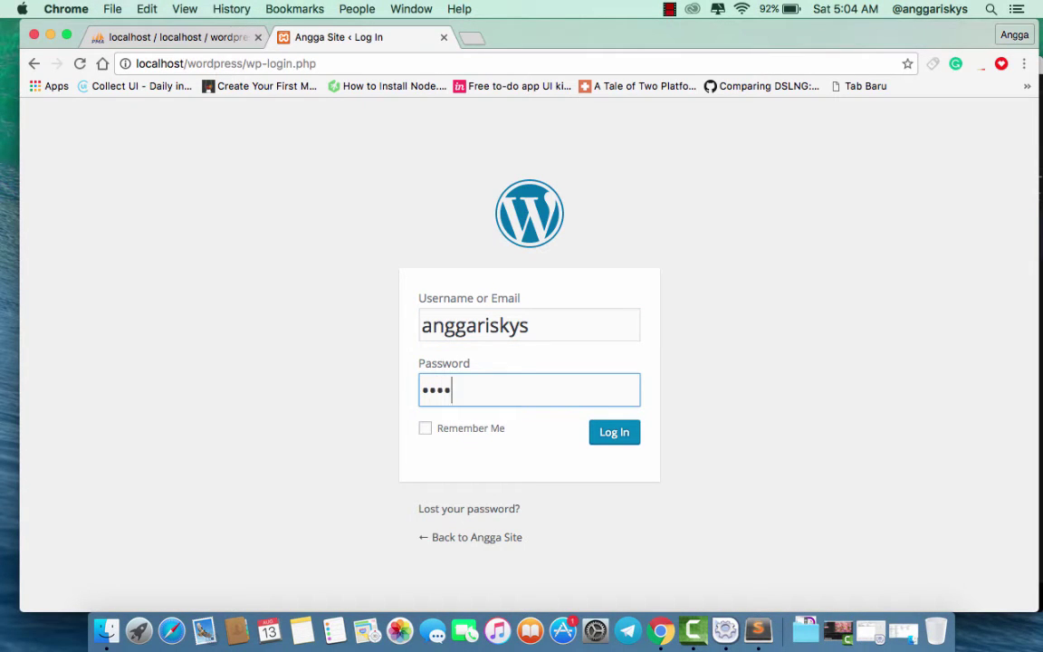
text(••••••••••)
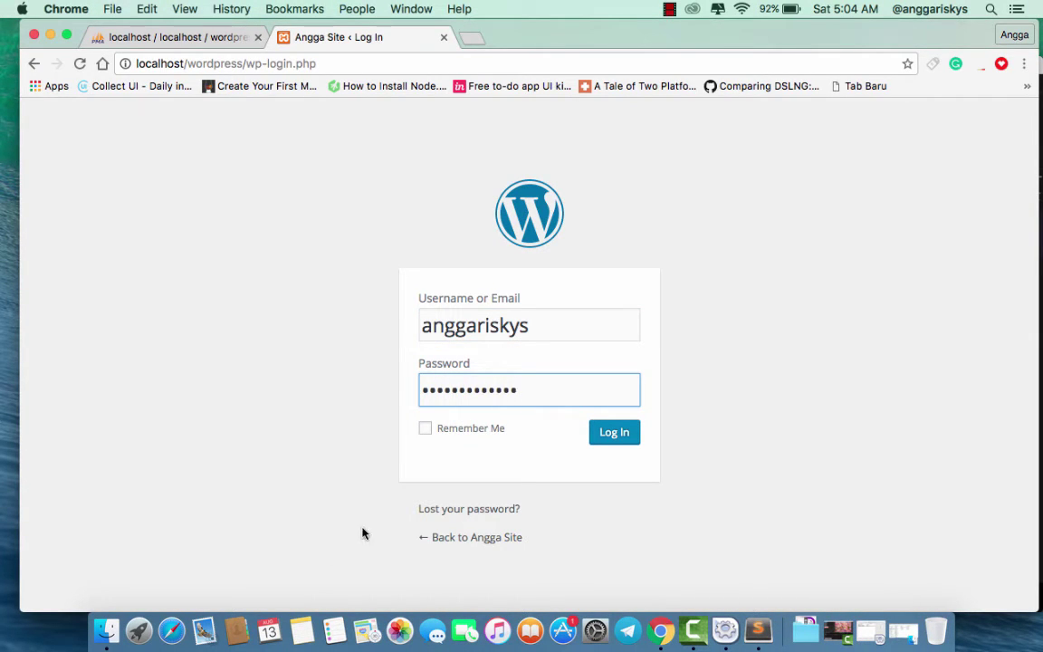
click(458, 438)
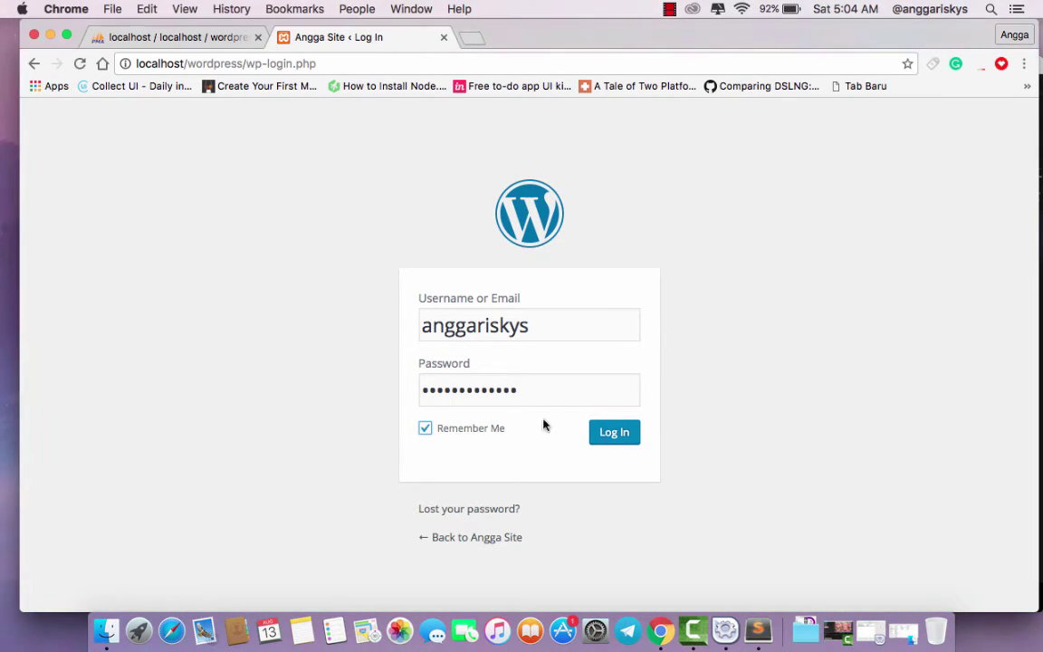
click(612, 440)
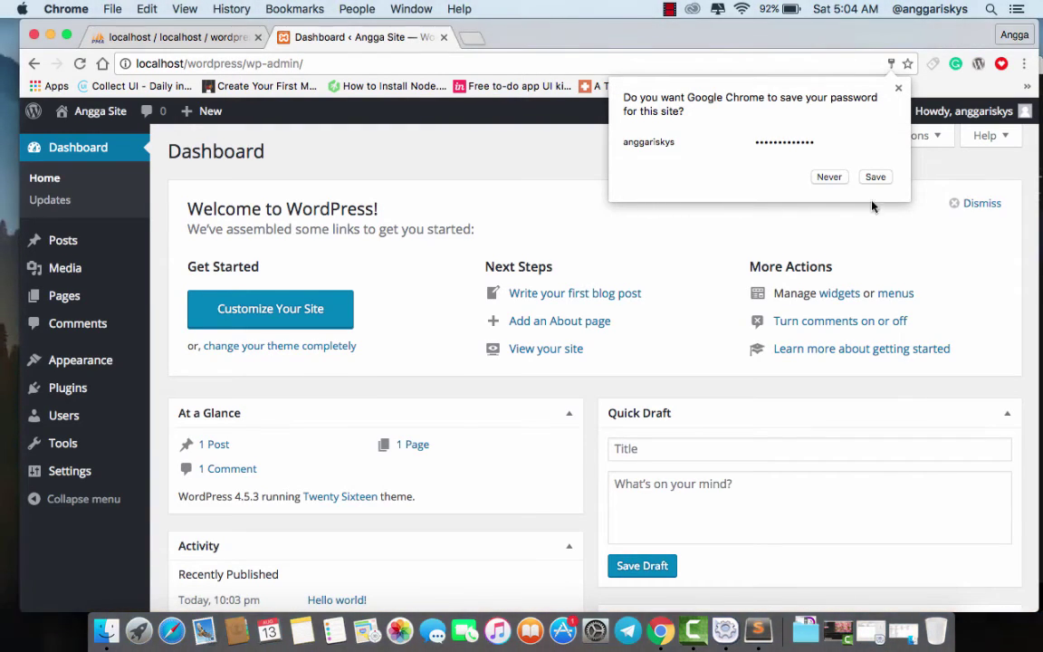
- Decline Chrome's password-saving offer and open a new blank tab
click(828, 177)
scroll(548, 170, down, 5)
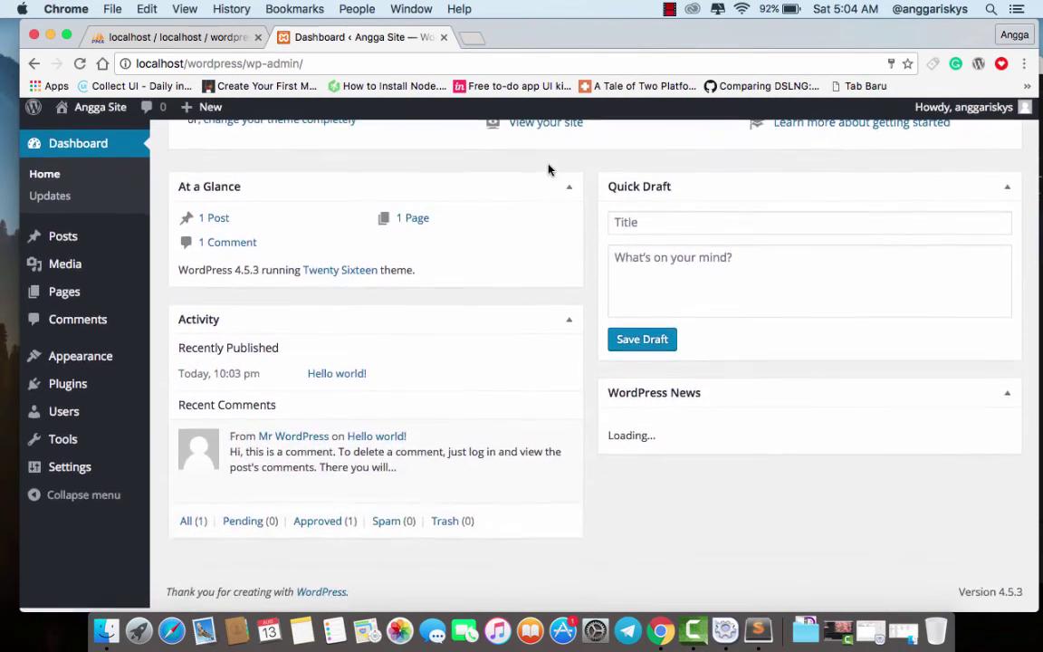
scroll(548, 169, up, 5)
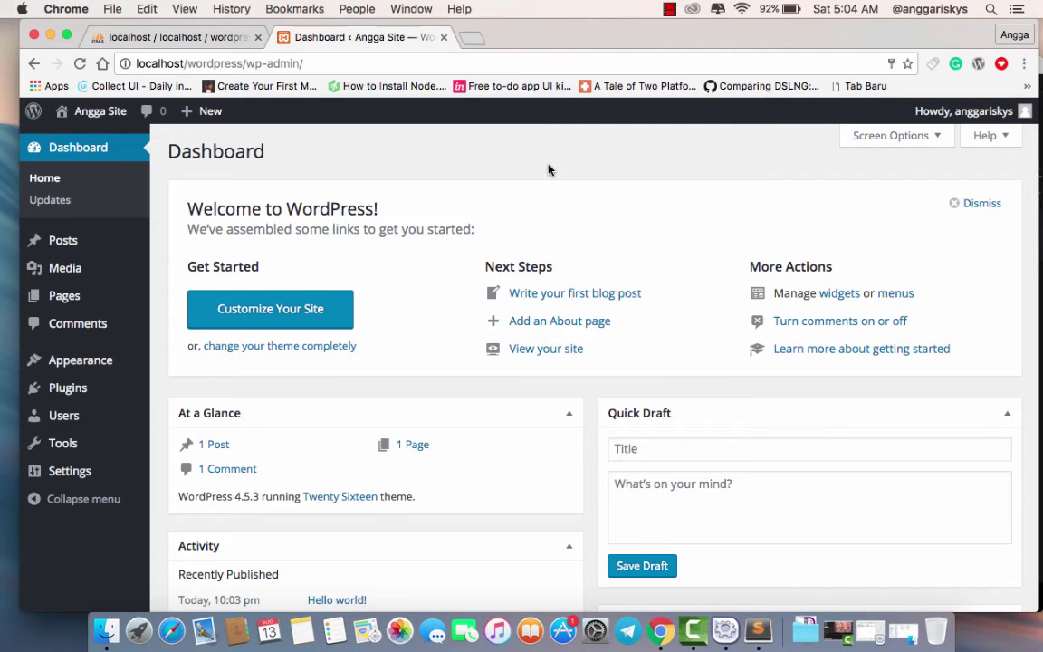
click(470, 38)
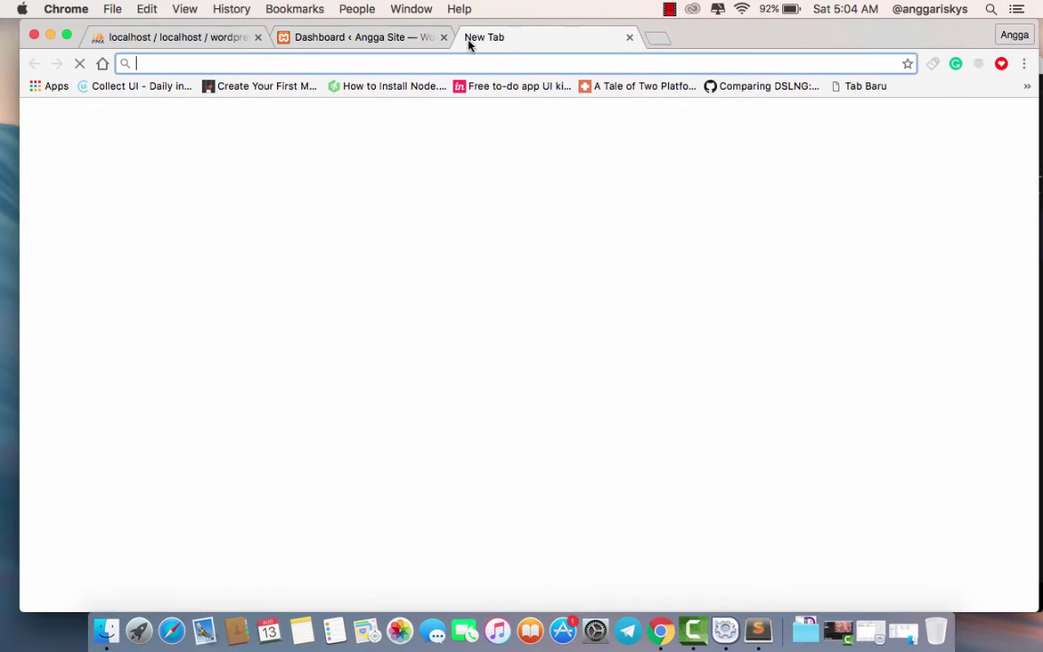
- Load localhost/wordpress to view the Hello world! front page, then return to the Dashboard tab
text(localhost/)
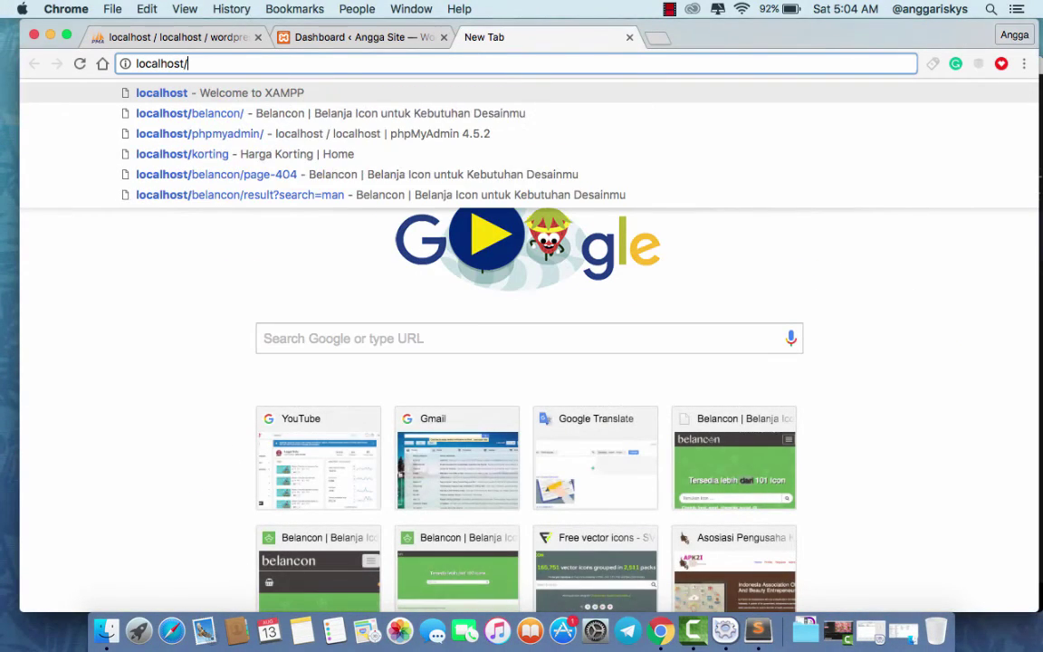
text(wordpress)
key(Return)
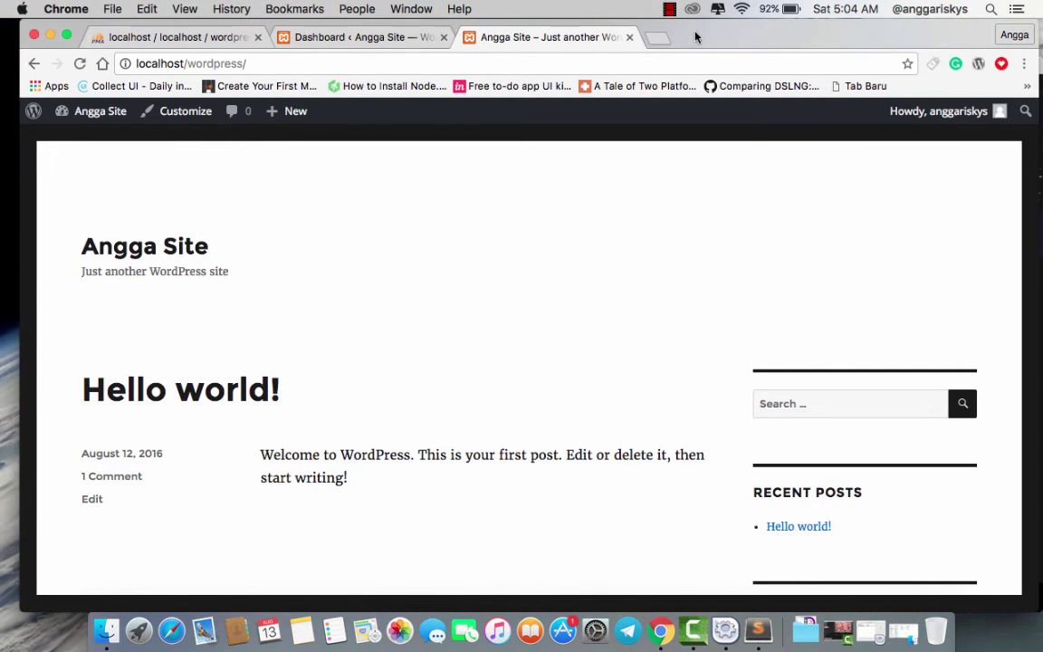
drag(695, 36, 684, 49)
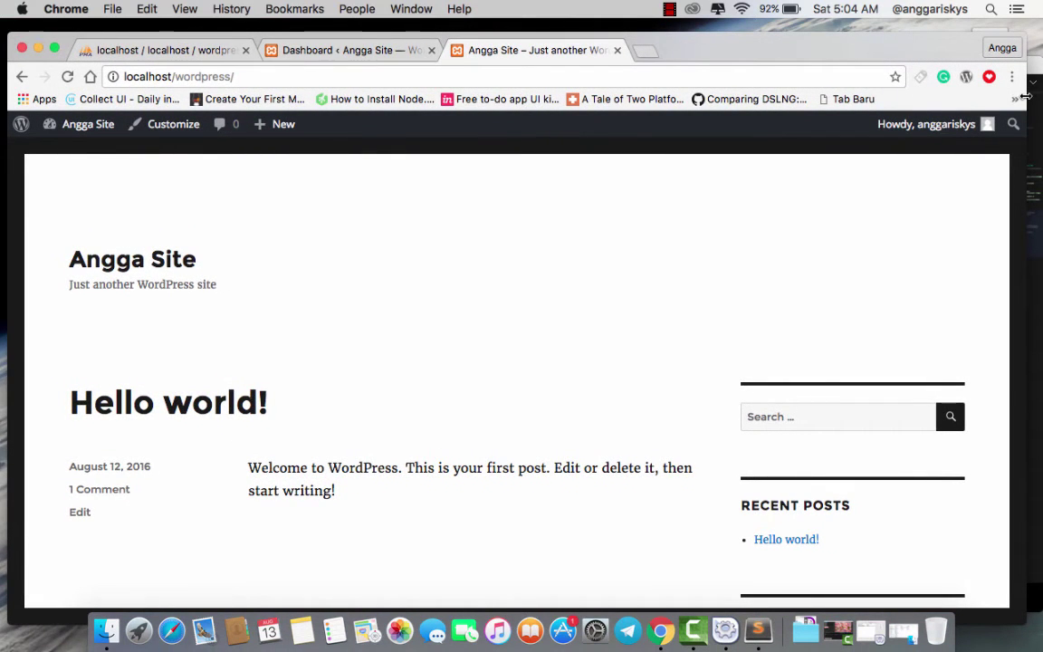
drag(1026, 96, 1030, 96)
scroll(685, 326, down, 5)
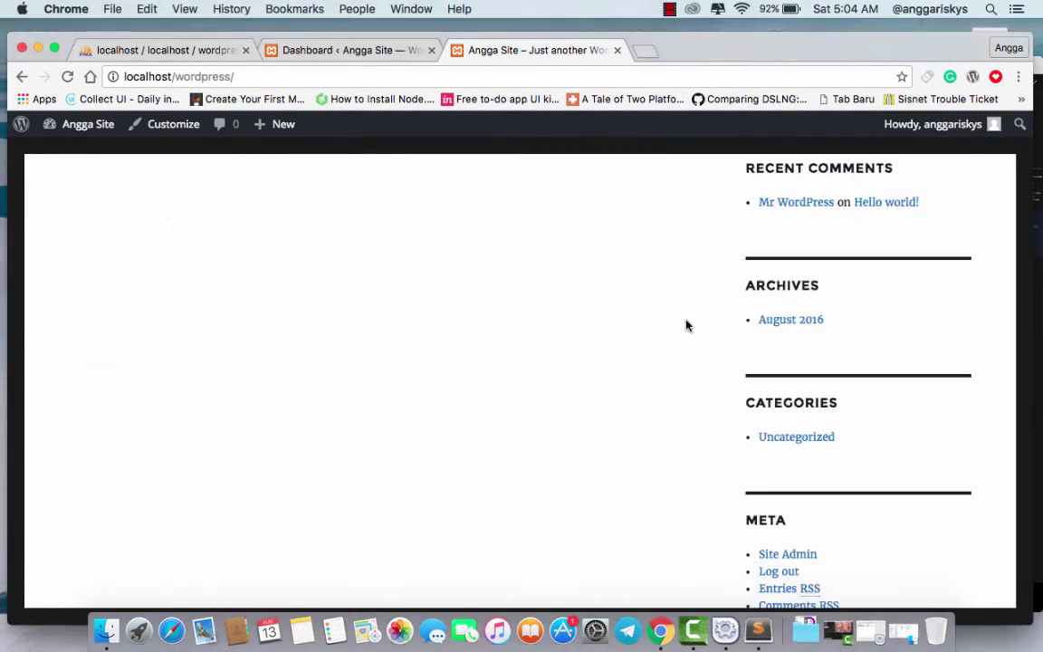
scroll(685, 326, up, 5)
scroll(552, 365, down, 10)
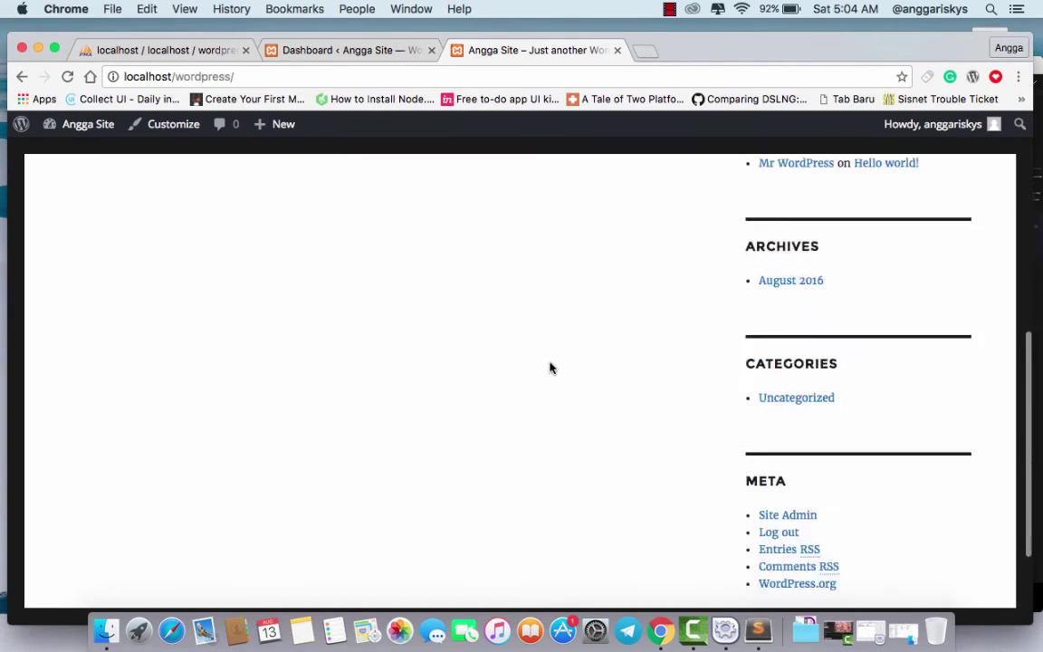
scroll(551, 368, up, 10)
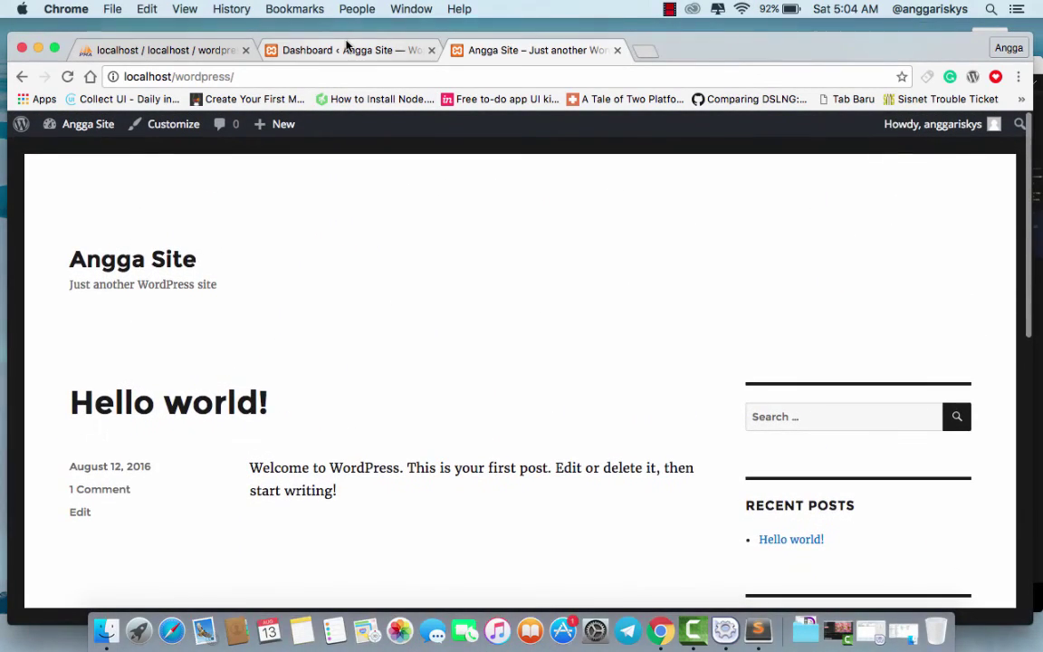
click(349, 47)
- Trash the default Hello world! post from All Posts and start a new post
mouse_move(63, 260)
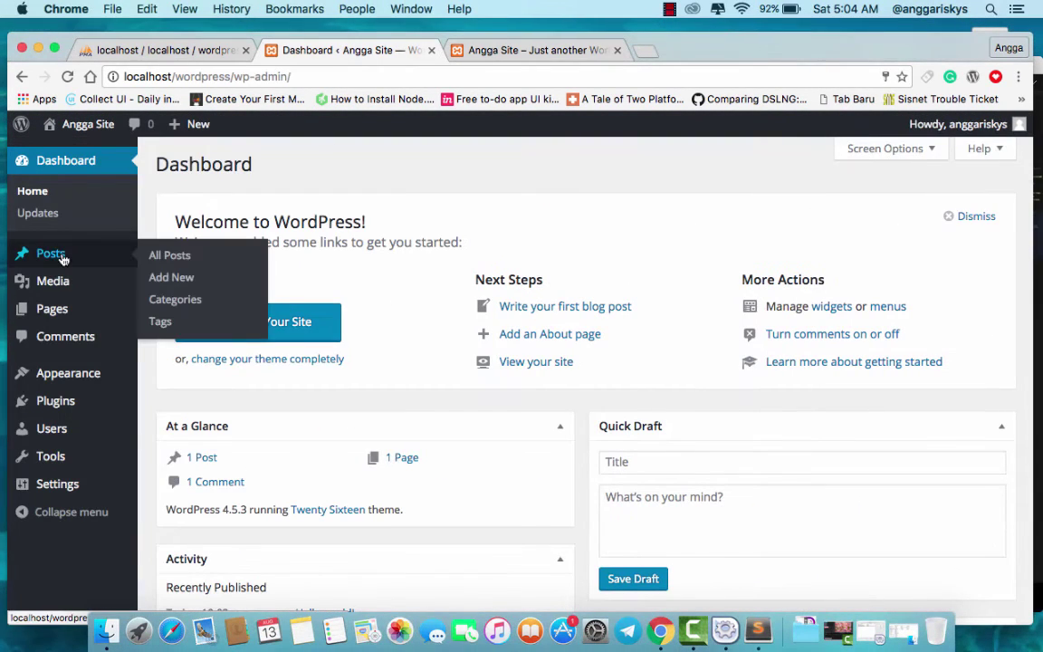
click(161, 258)
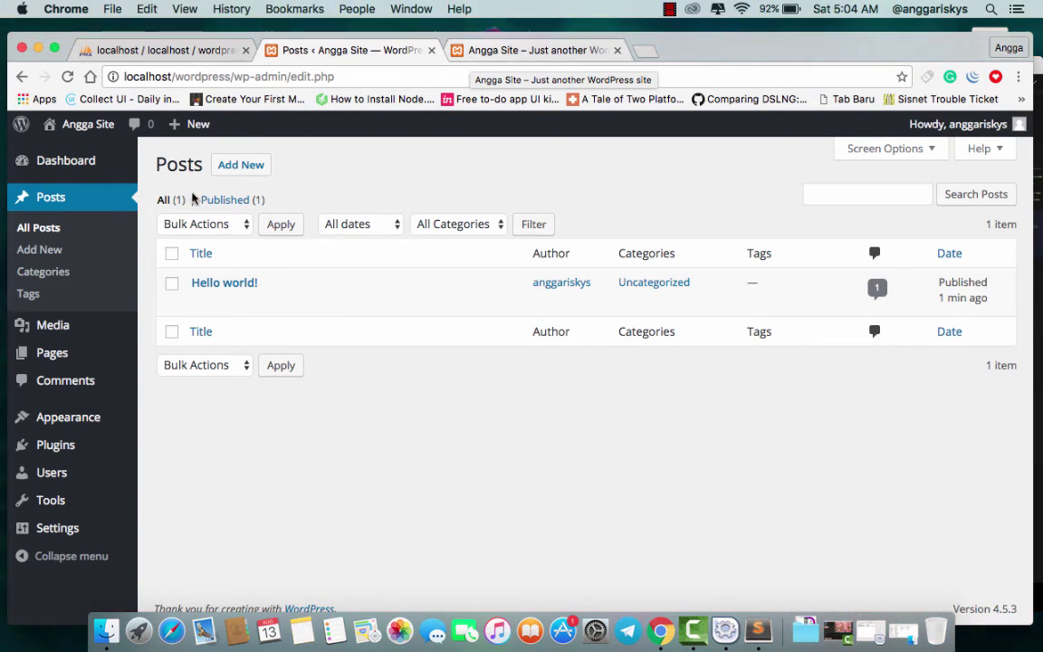
mouse_move(341, 293)
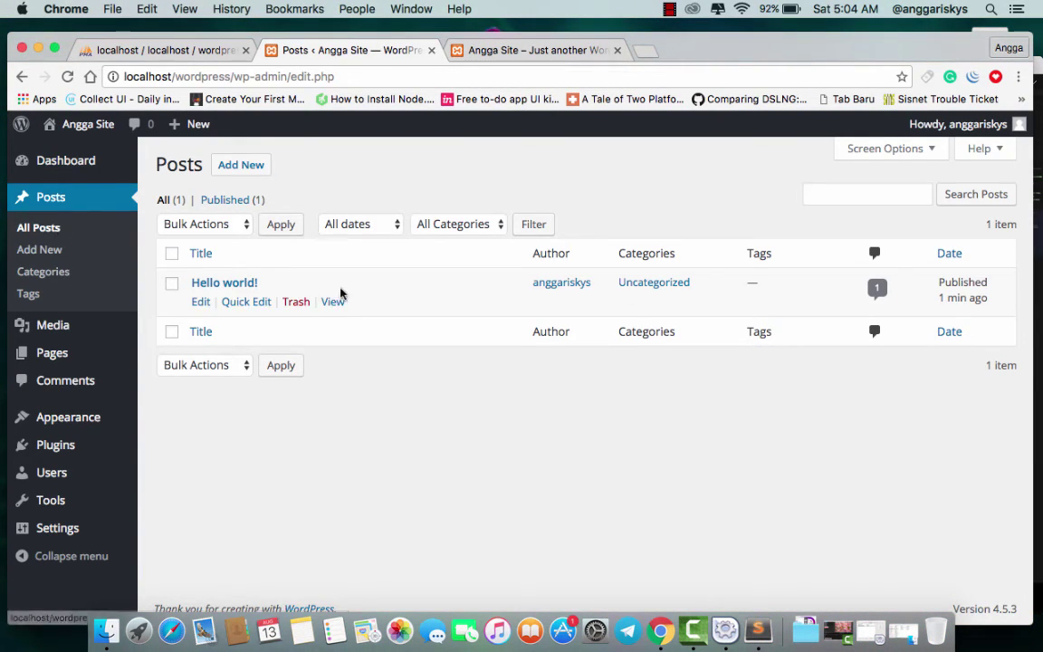
click(296, 301)
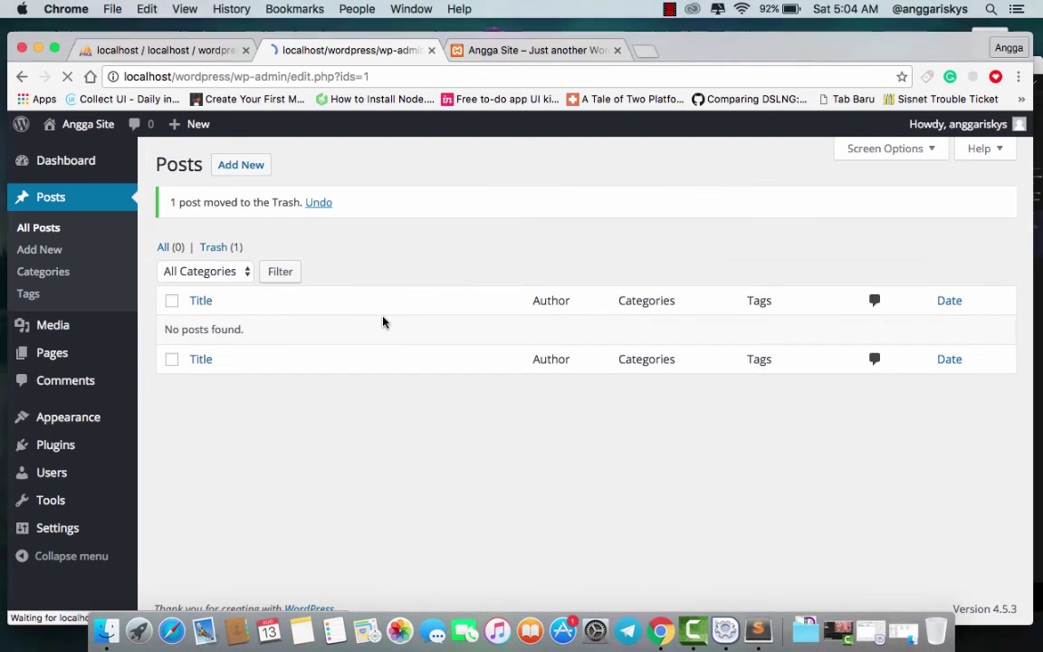
click(250, 180)
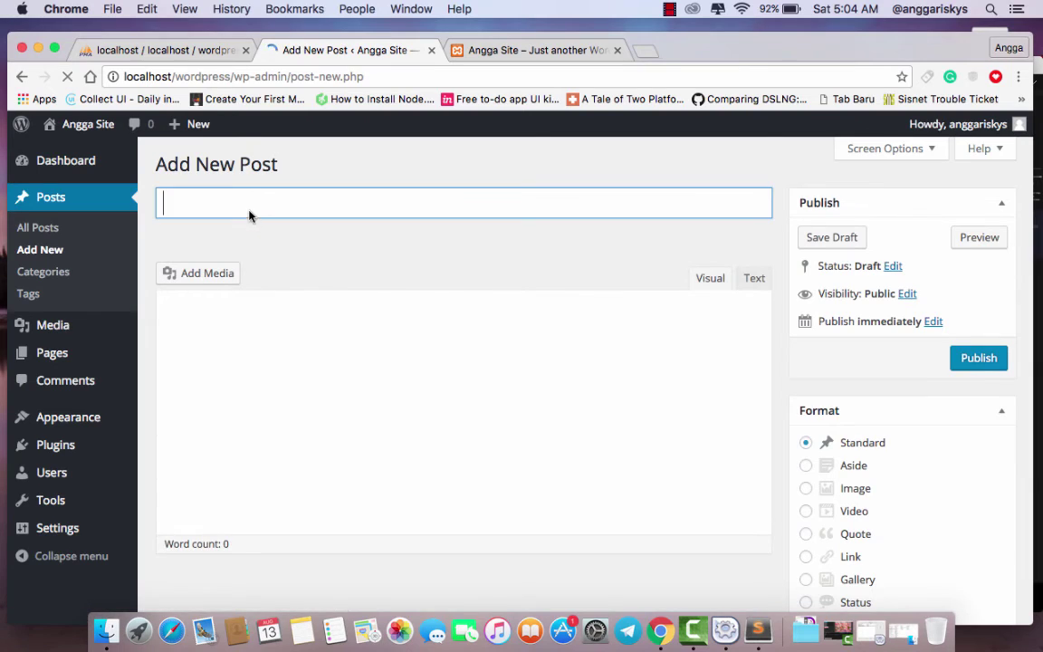
- Title the post 'My First Post' with body 'Hello world. this is my first time using a WordPress.'
text(My First Post)
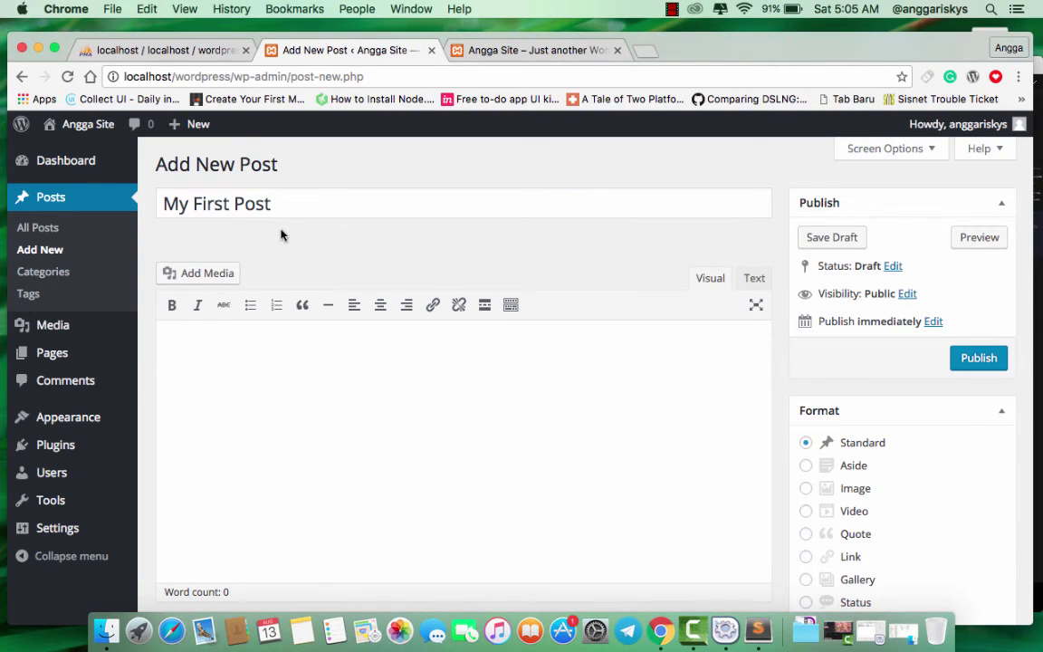
click(240, 358)
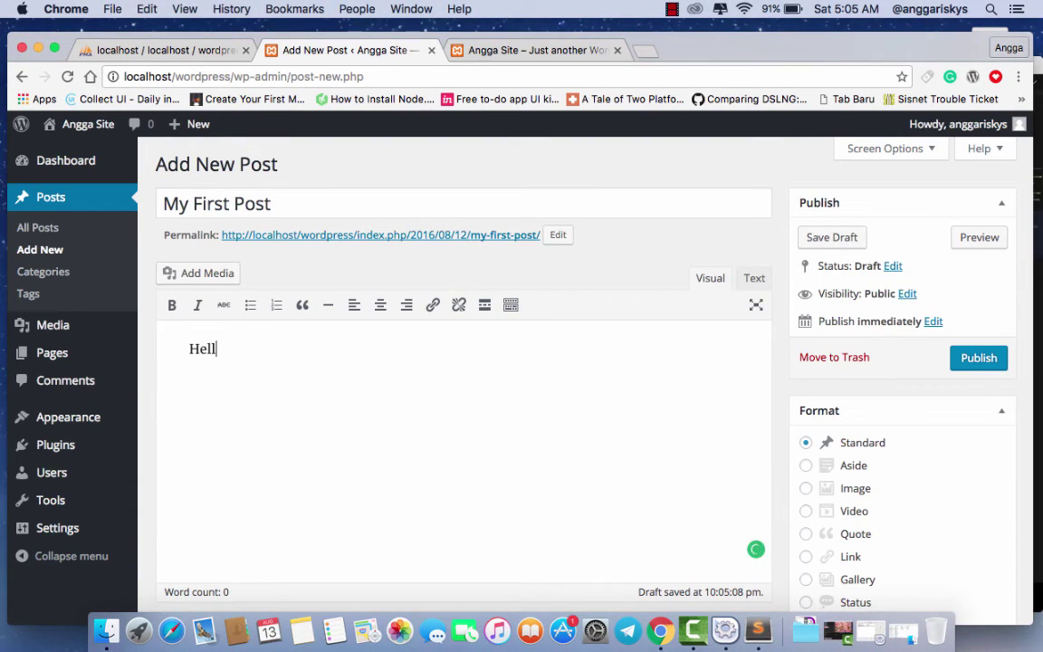
text(Hello wor)
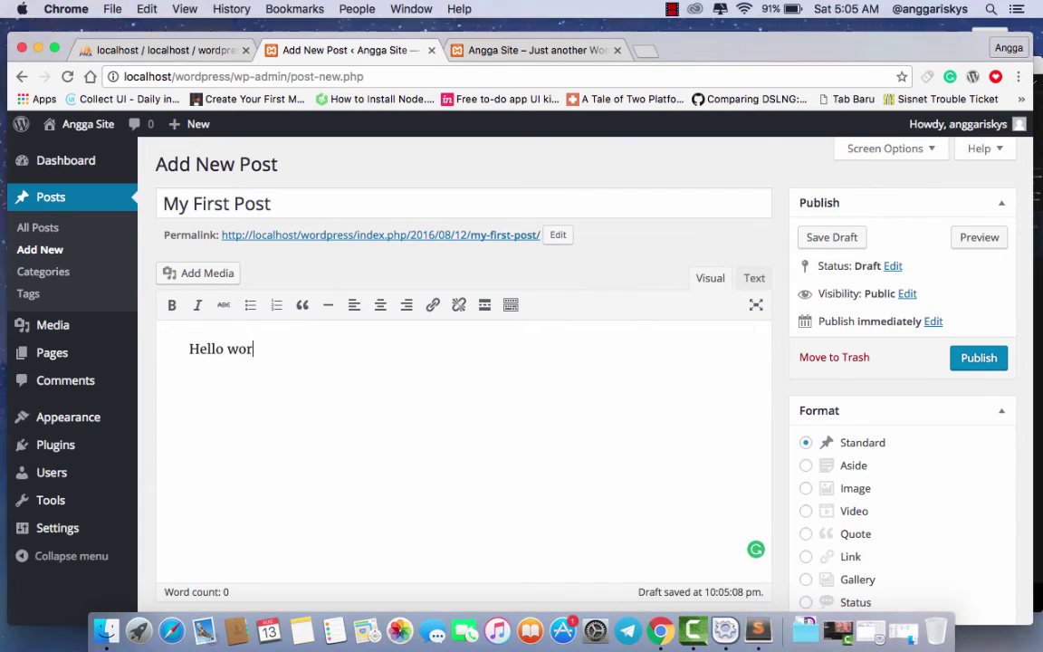
text(ld. this is my fir)
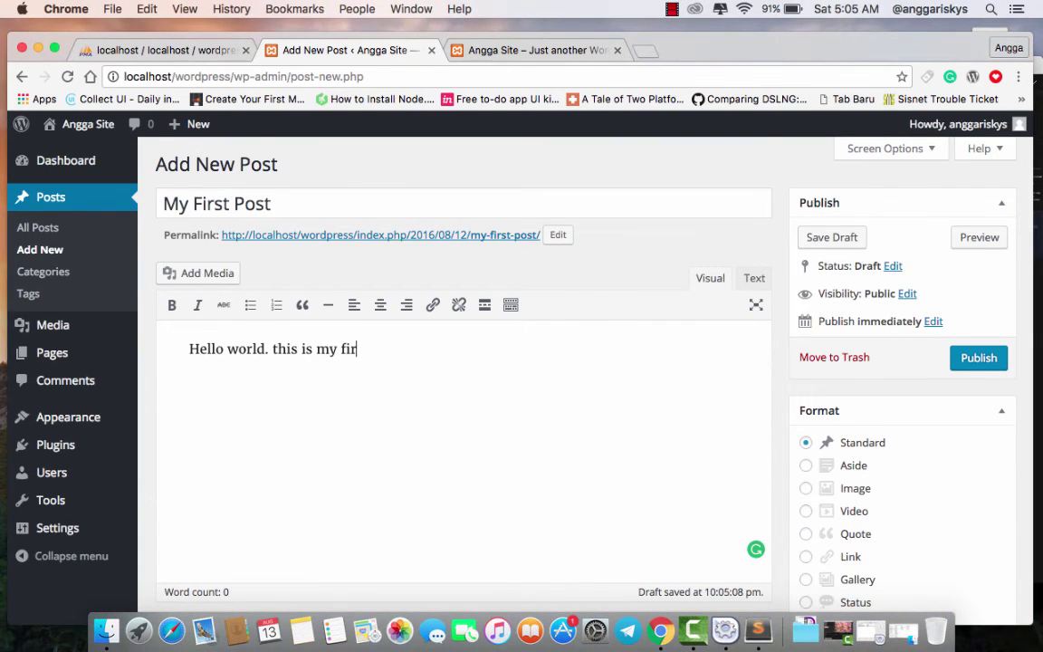
text(st time using a Wo)
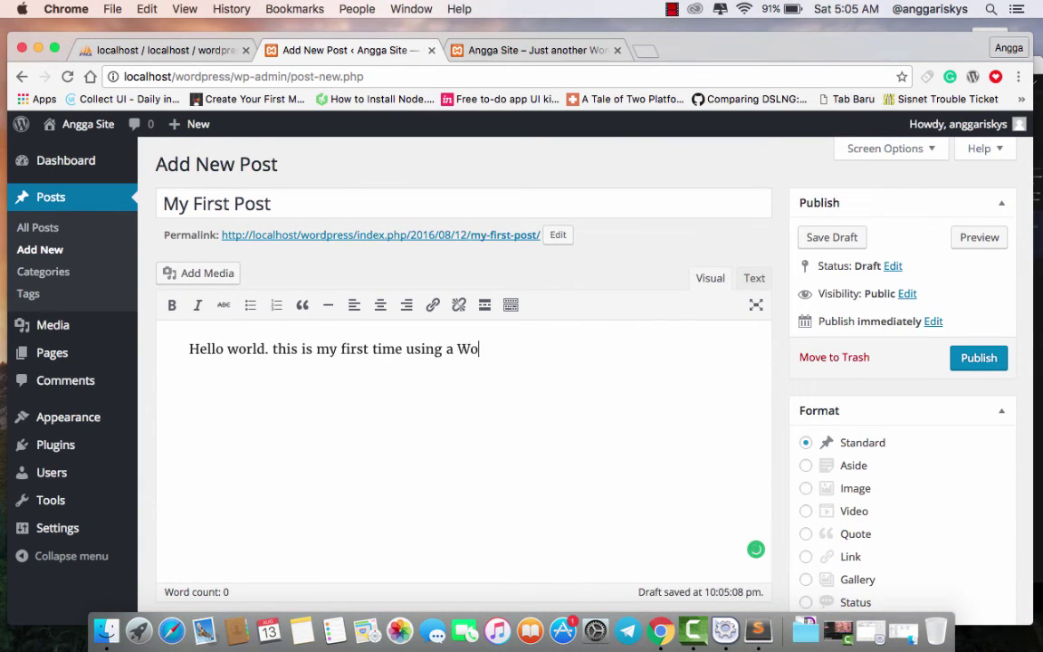
text(rdPress.)
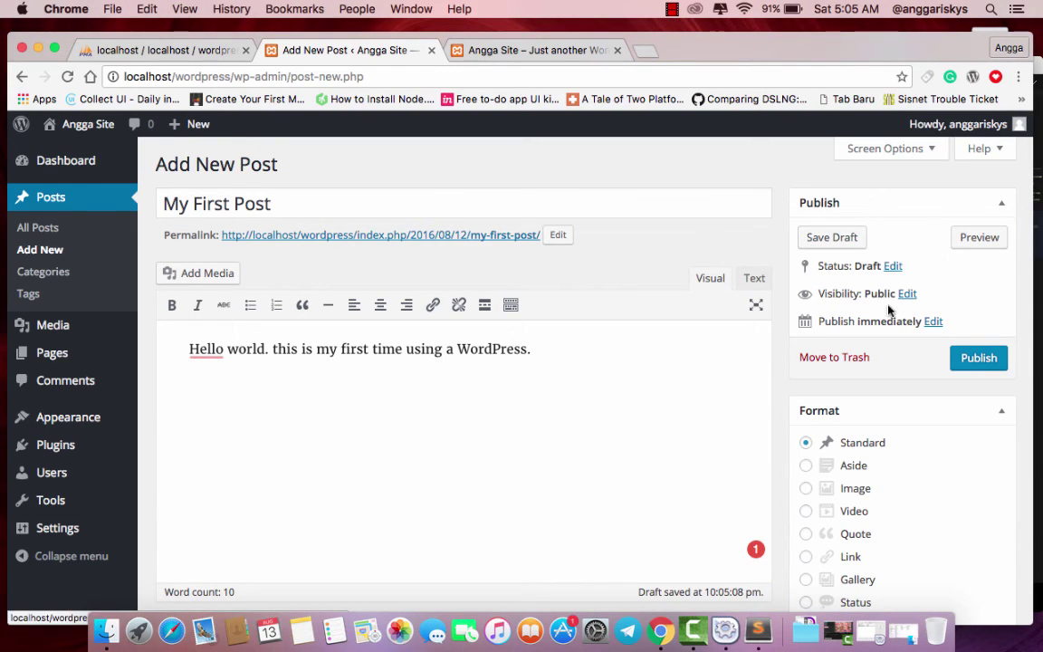
- Preview the My First Post draft in a new tab, then go back to the editor
click(965, 238)
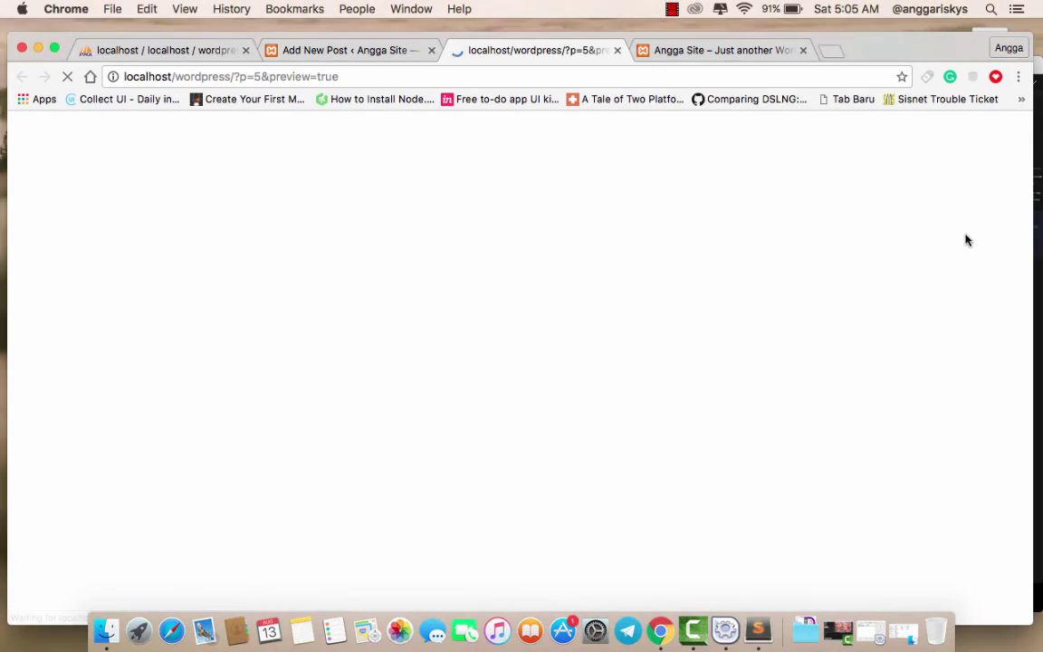
scroll(405, 362, down, 2)
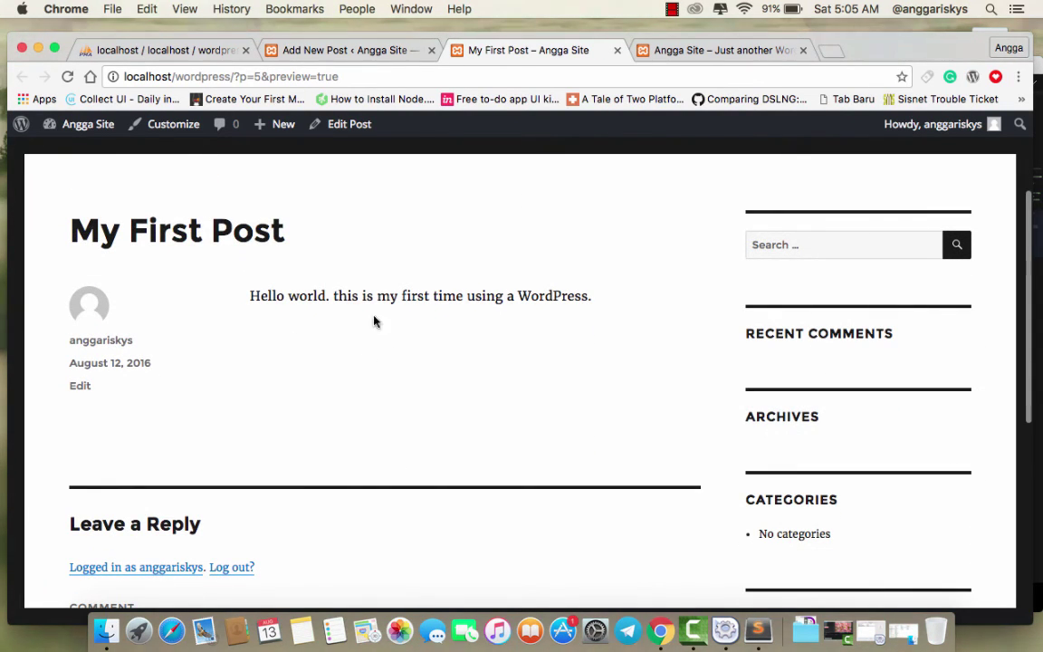
scroll(437, 310, down, 4)
scroll(437, 310, up, 5)
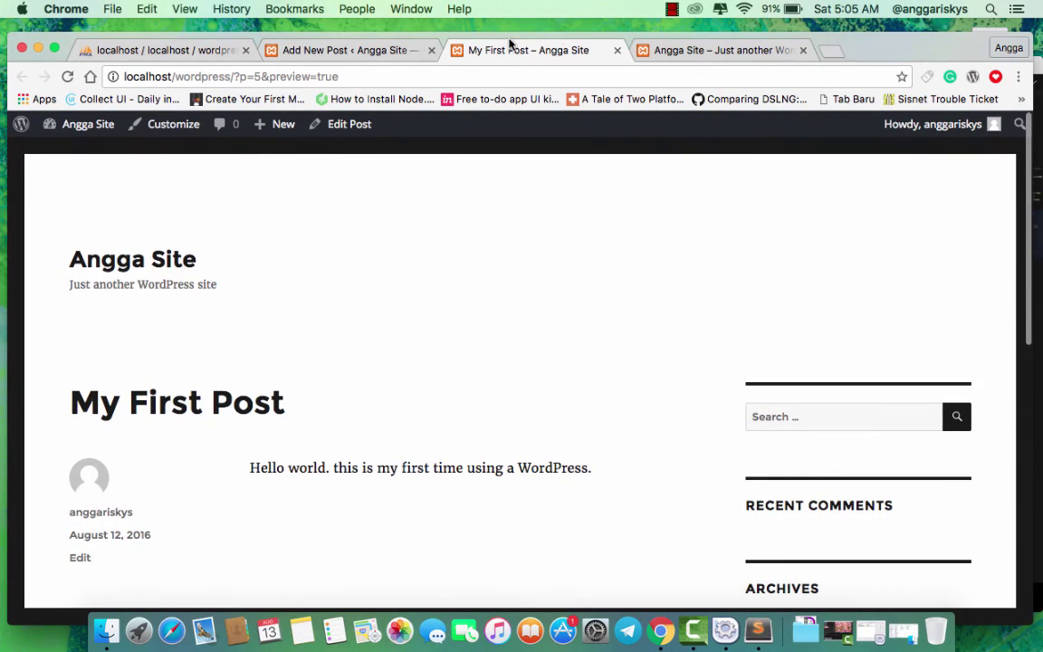
click(395, 51)
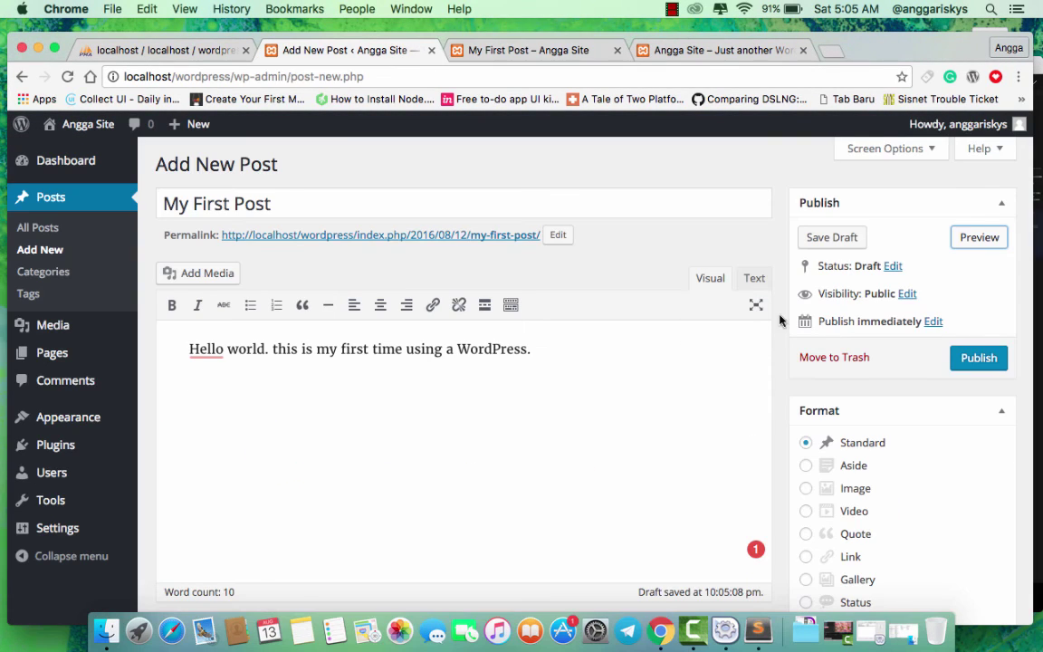
- Publish My First Post and view the live post in a new tab, then close that tab
click(973, 358)
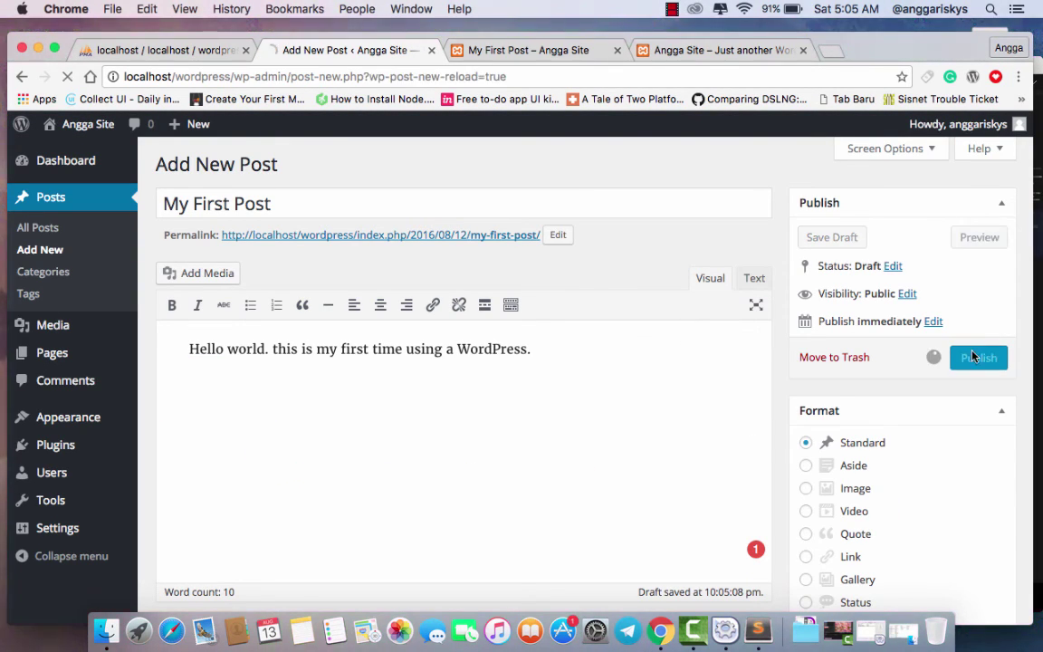
click(618, 50)
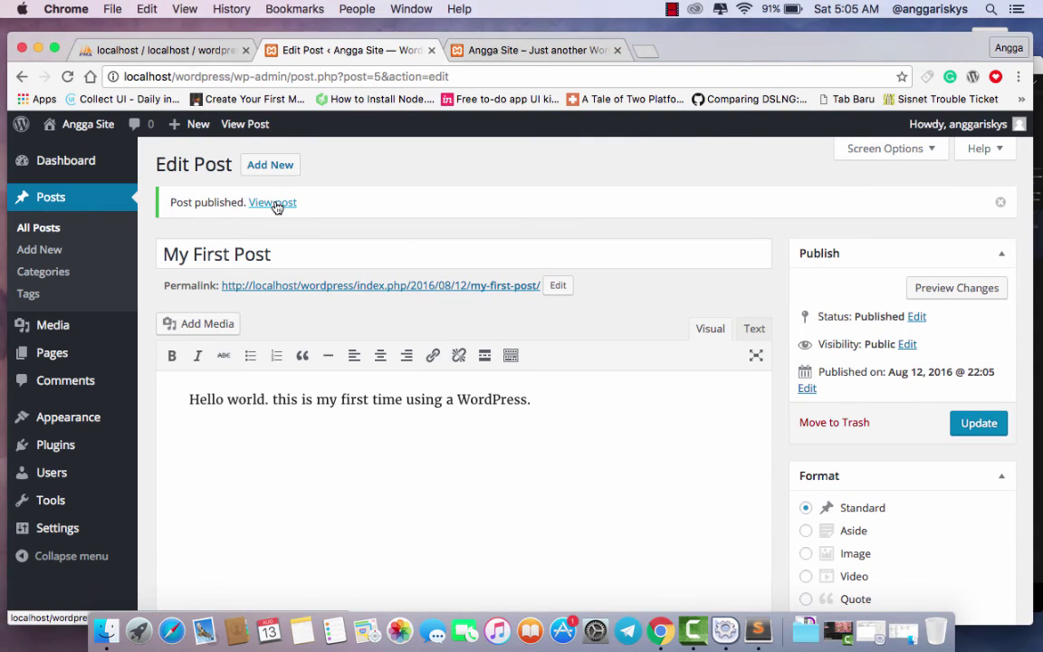
right_click(274, 203)
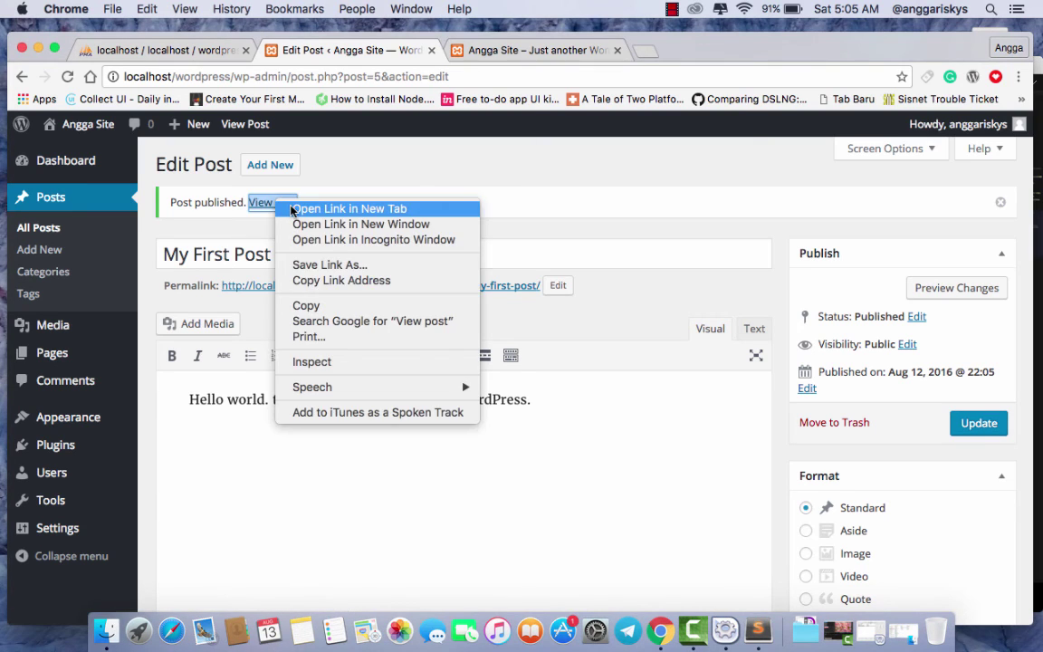
click(353, 207)
click(499, 51)
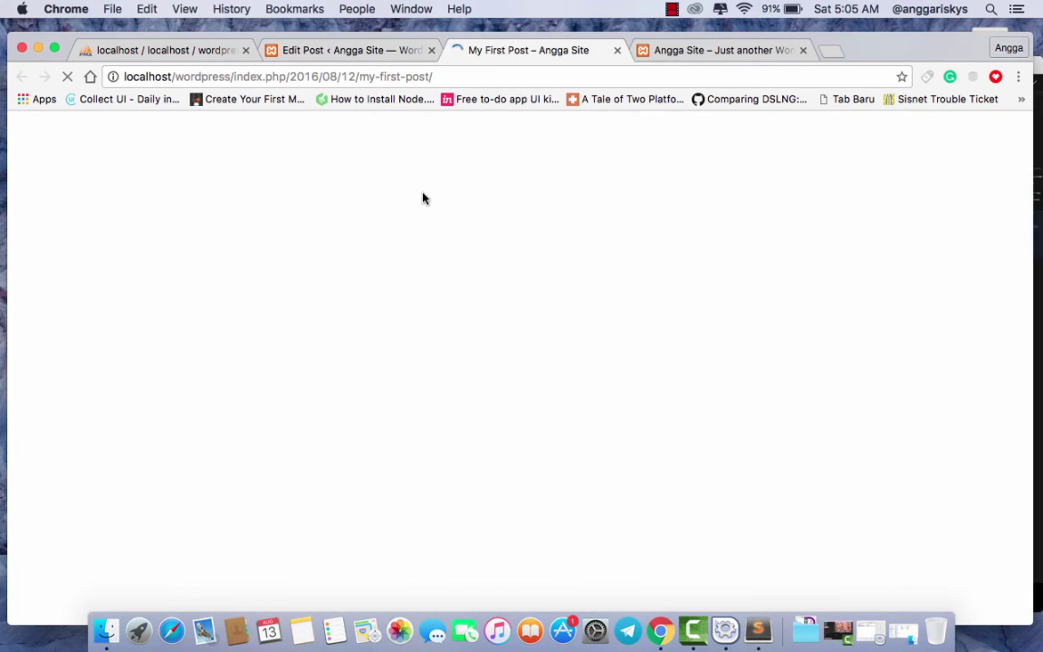
scroll(396, 248, down, 3)
scroll(396, 249, up, 3)
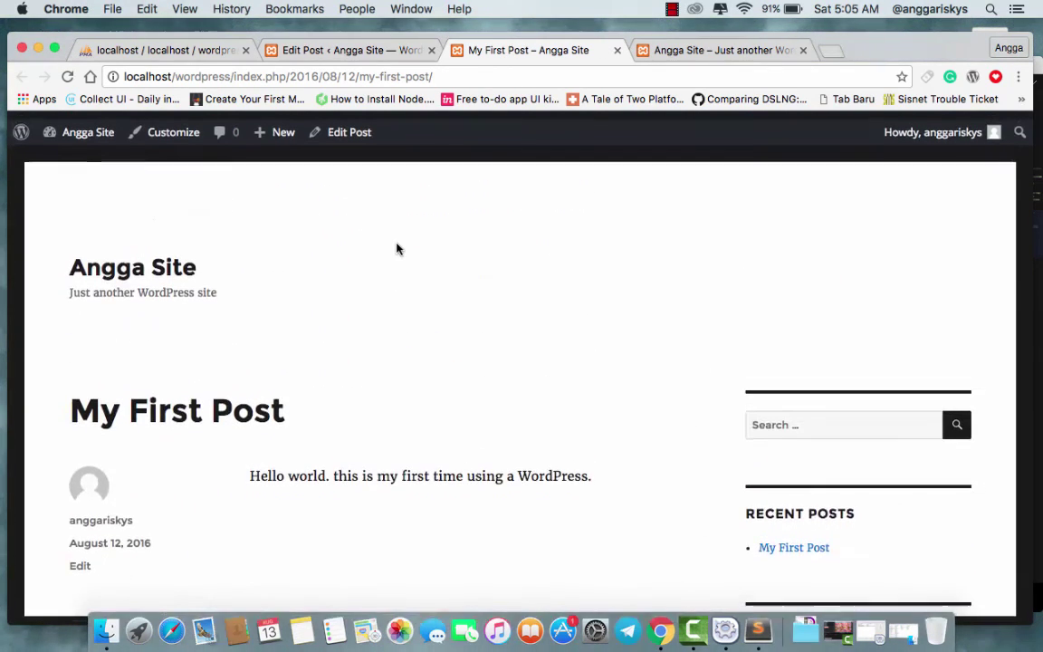
click(617, 51)
- Reload the Angga Site home page to confirm the new post, then minimize Chrome and Sublime Text
click(543, 52)
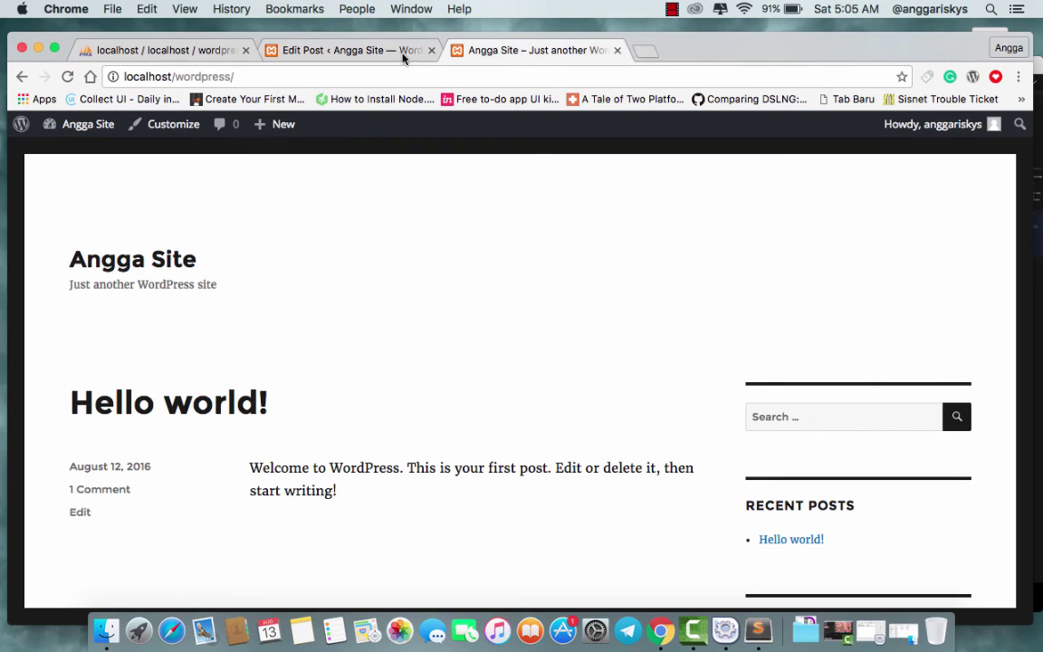
click(67, 76)
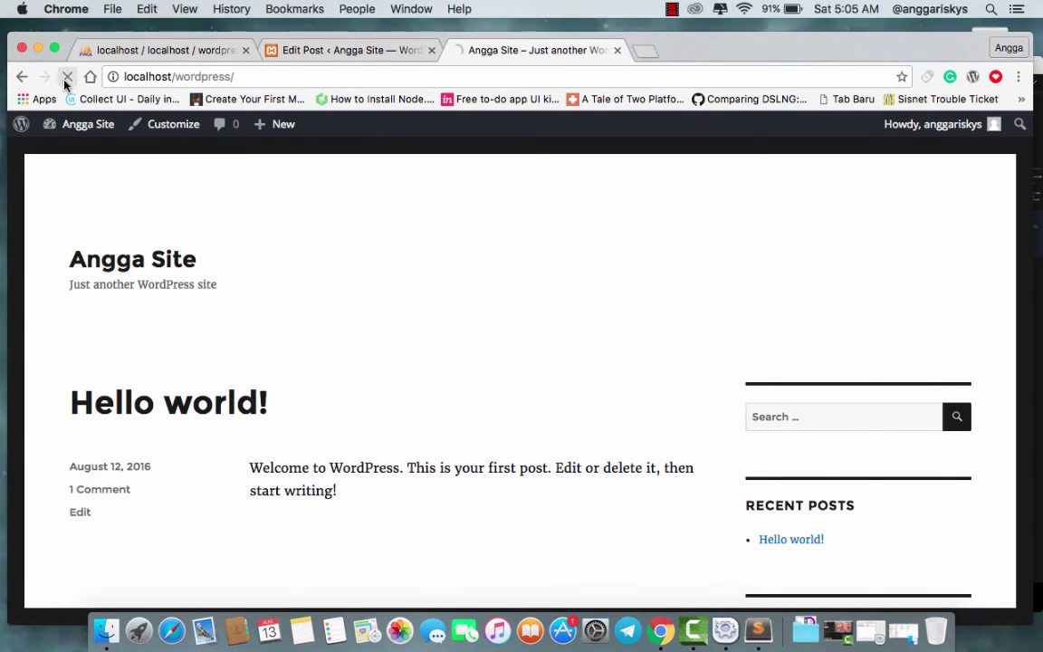
scroll(280, 192, down, 2)
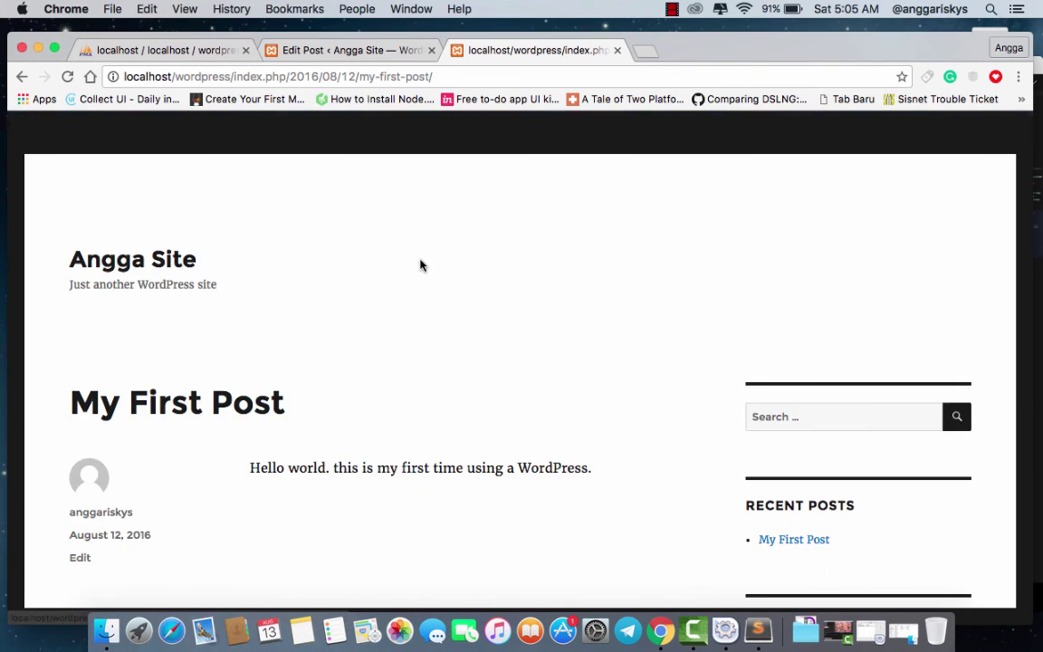
scroll(421, 264, down, 10)
scroll(421, 264, up, 10)
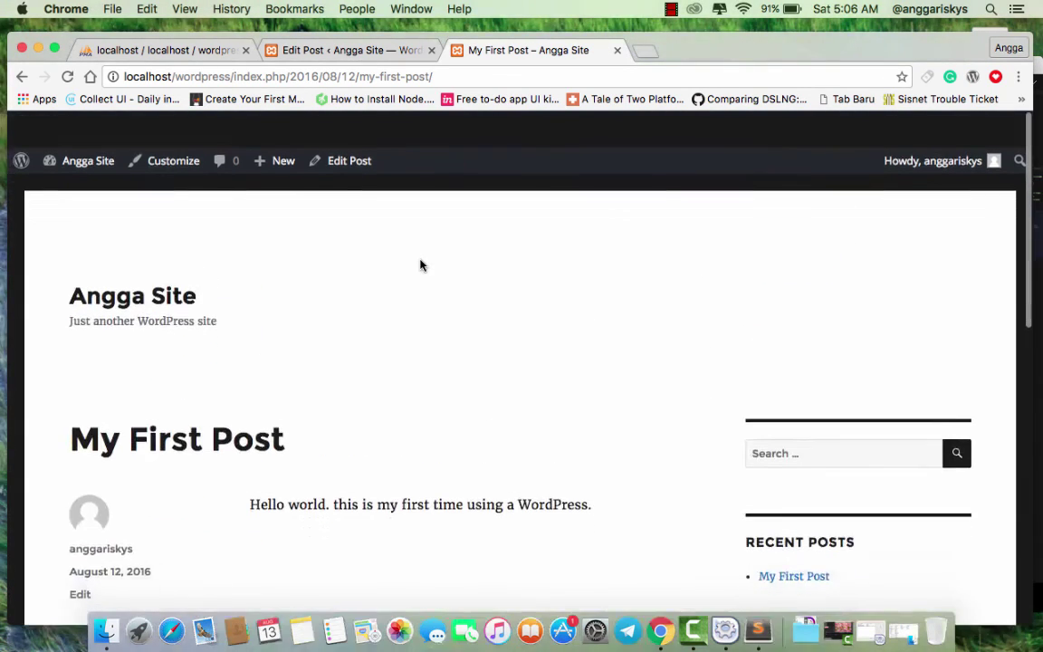
click(37, 47)
click(55, 66)
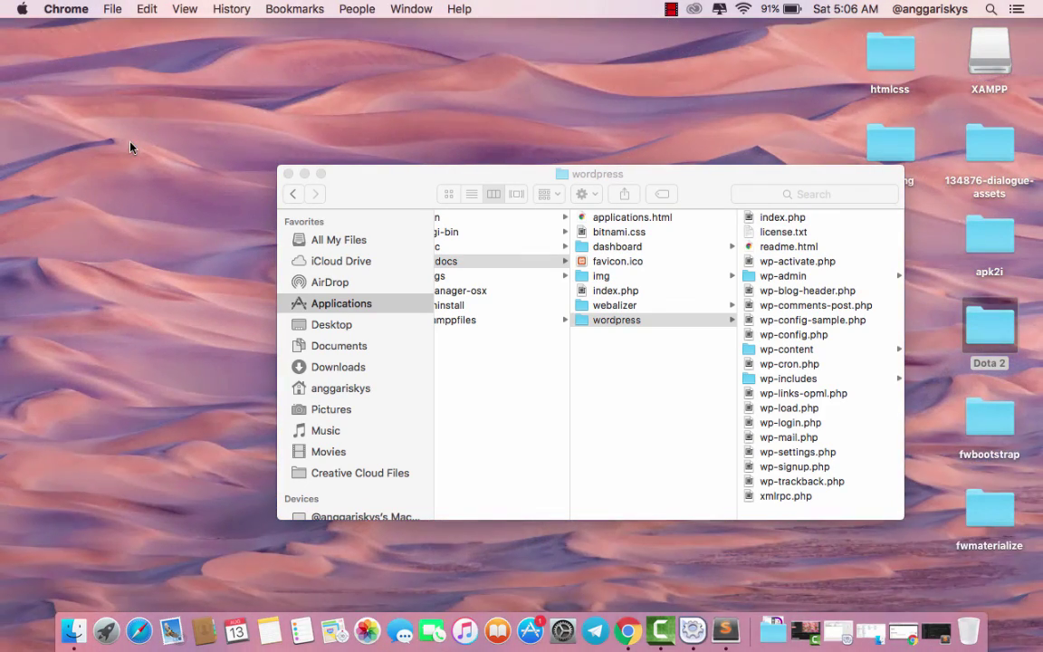
- Minimize the Finder window showing the htdocs wordpress folder
click(301, 174)
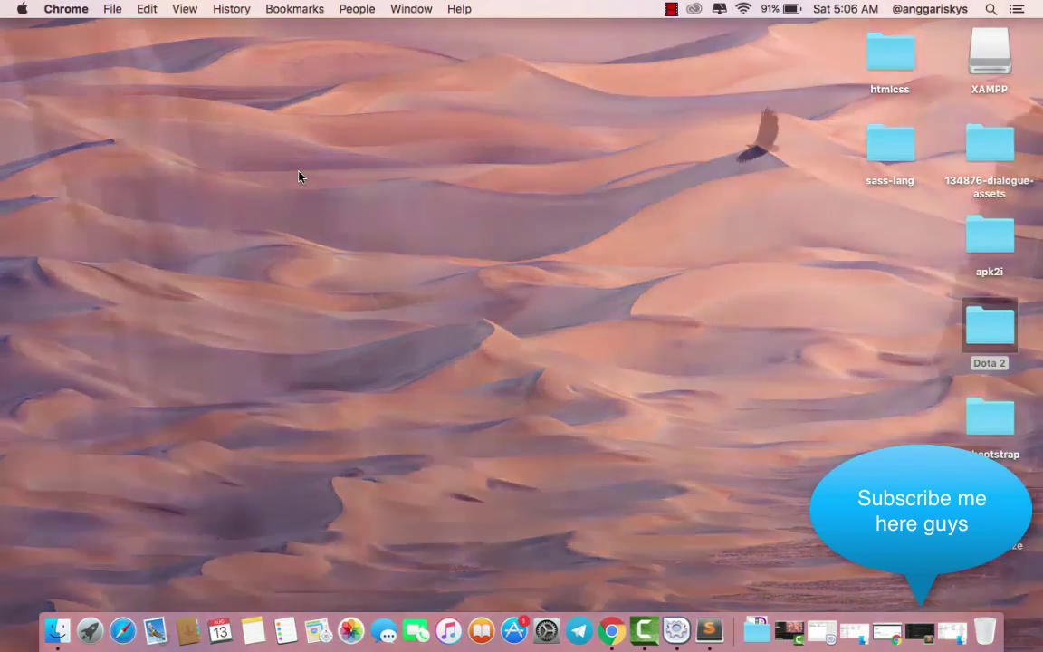